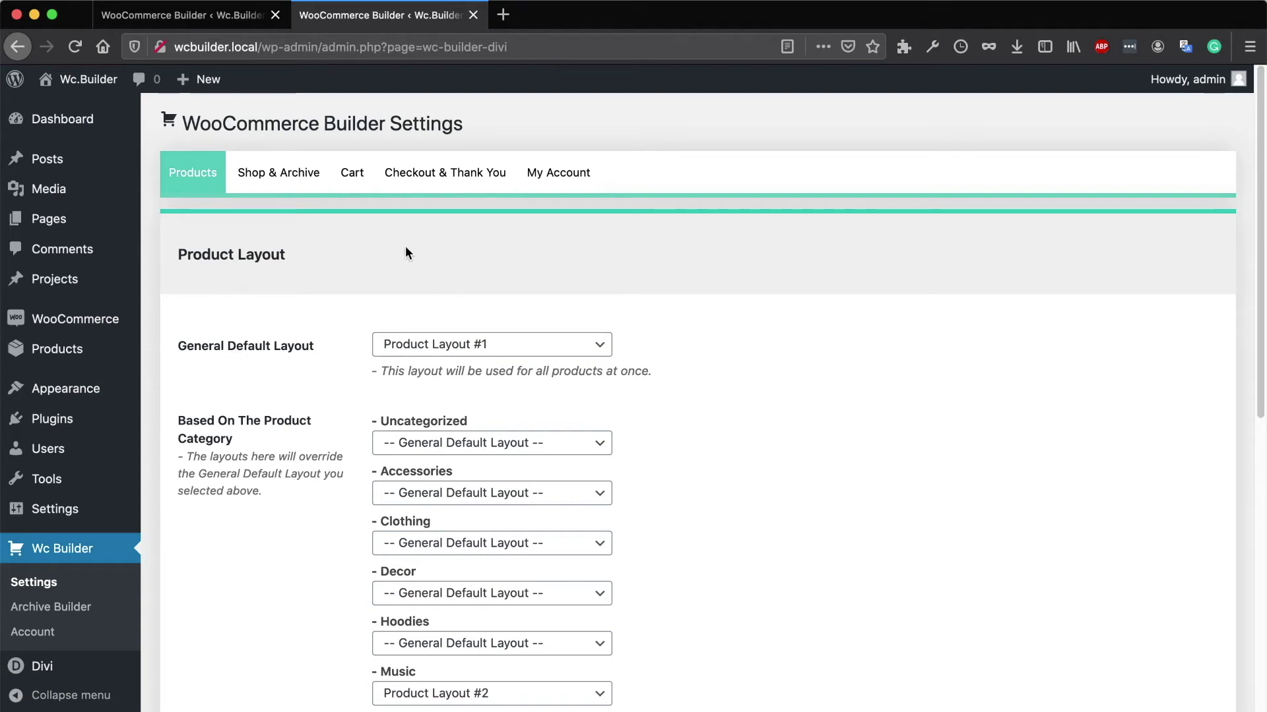
Review the Shop & Archive layout settings, each still on Default WooCommerce Layout
click(296, 183)
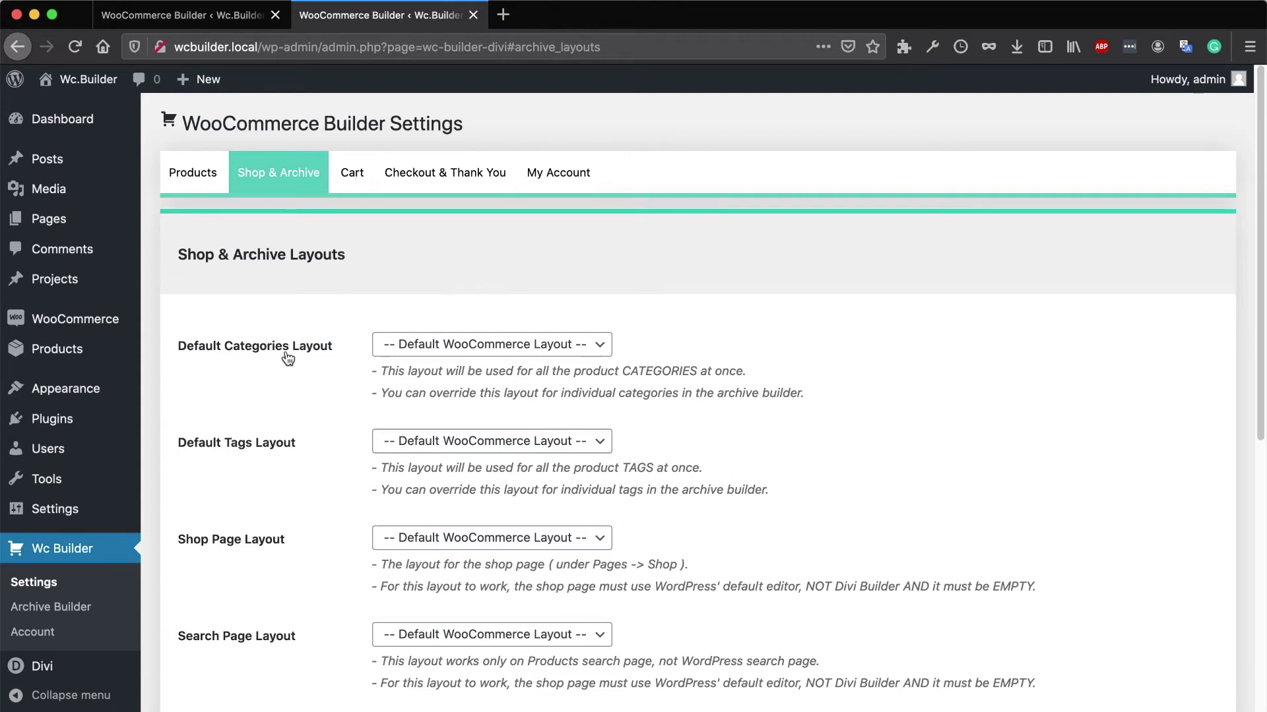
scroll(288, 357, down, 2)
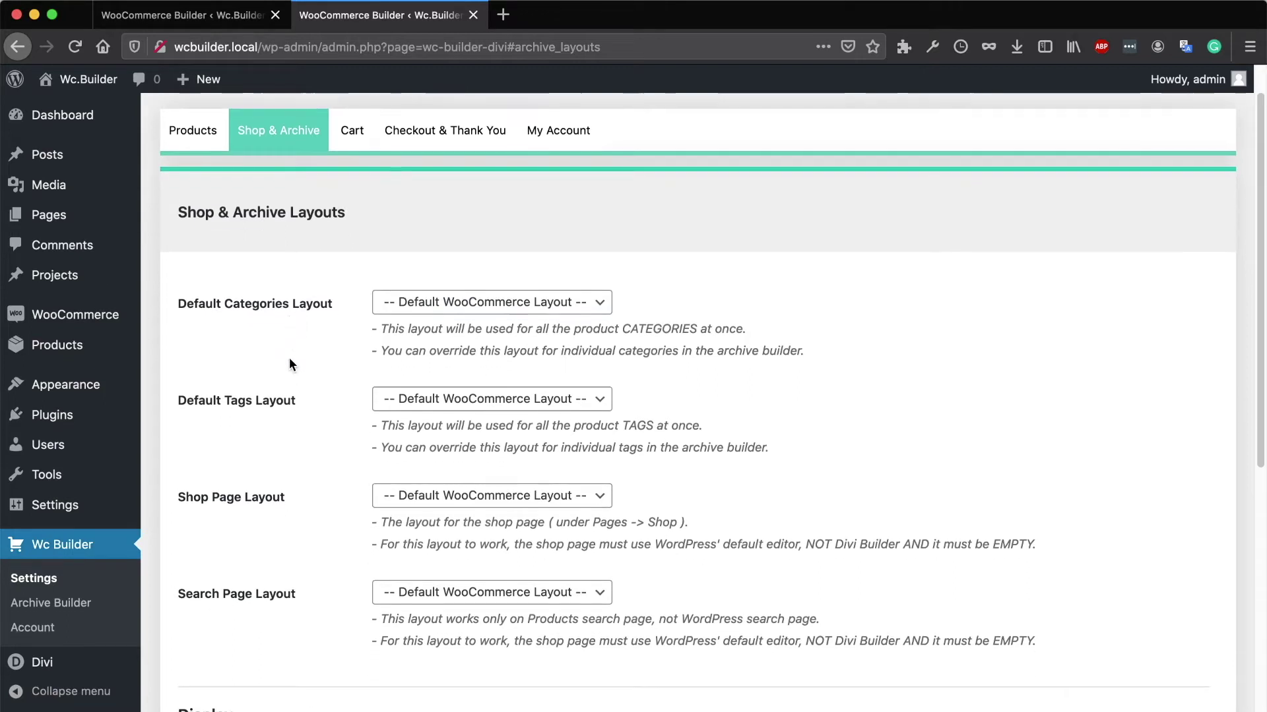
scroll(308, 410, down, 10)
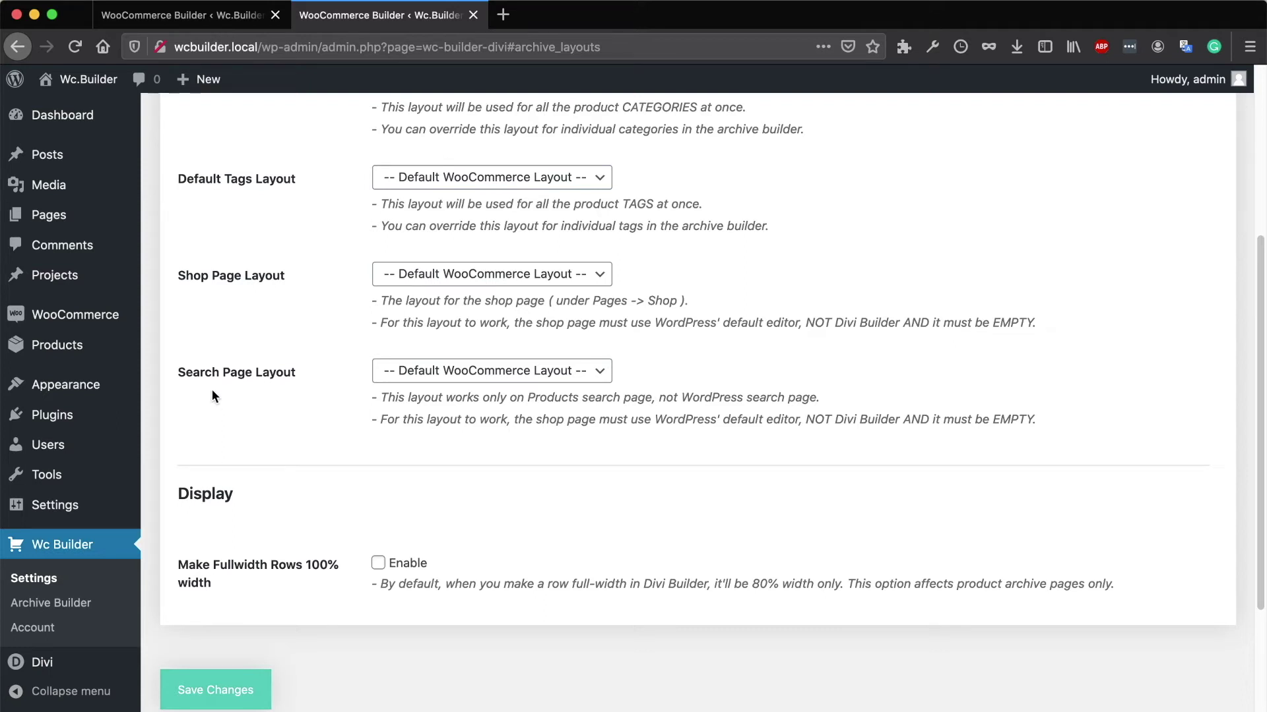
scroll(282, 401, up, 8)
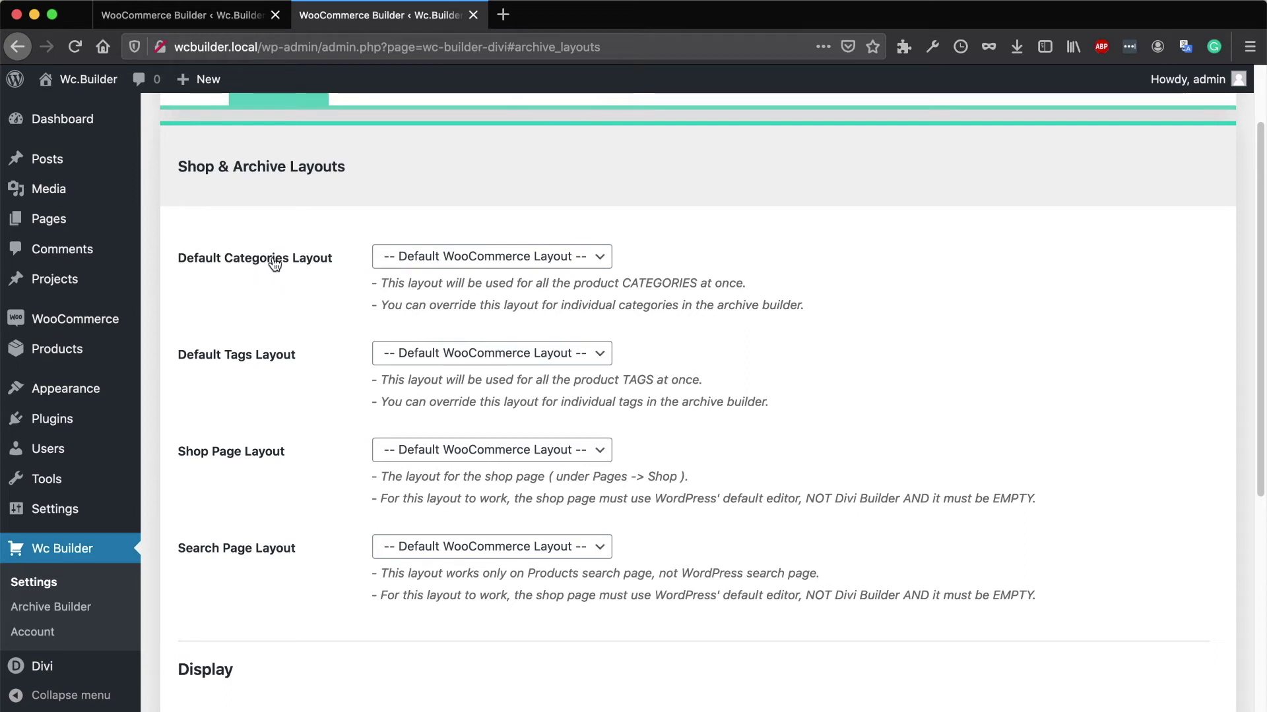
mouse_move(53, 362)
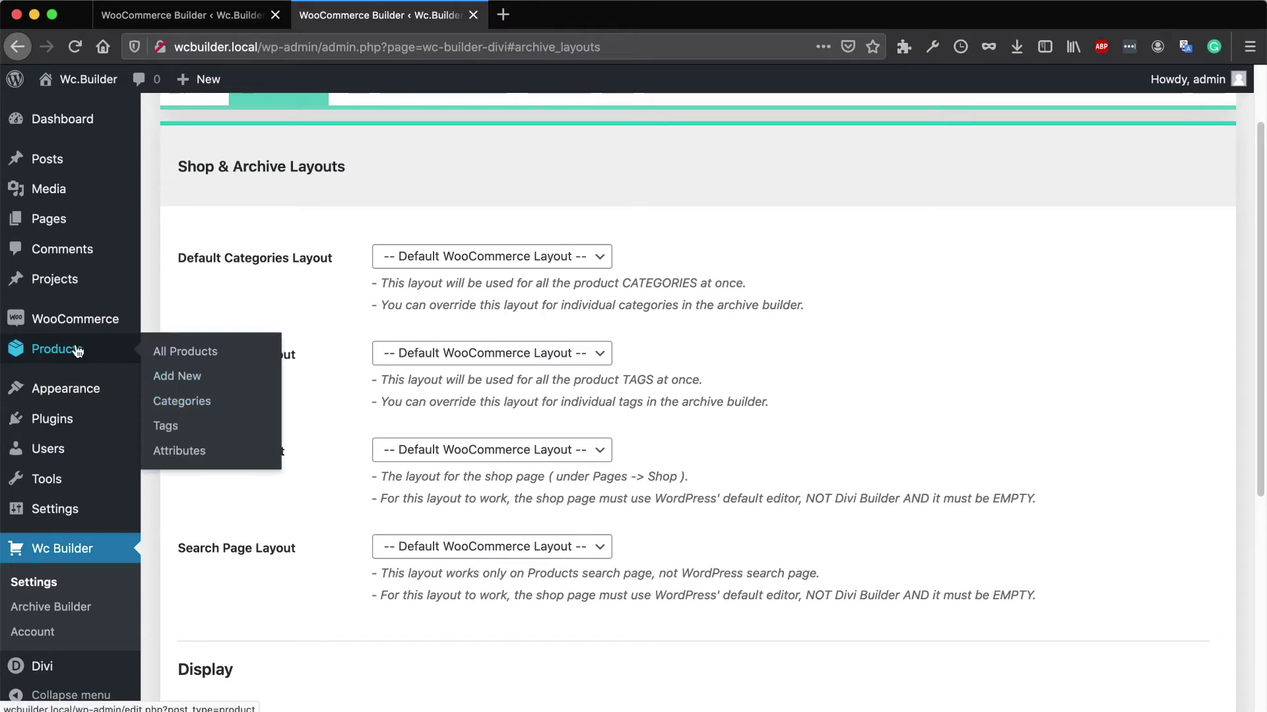
Open the Products > Categories list in a new tab
middle_click(184, 404)
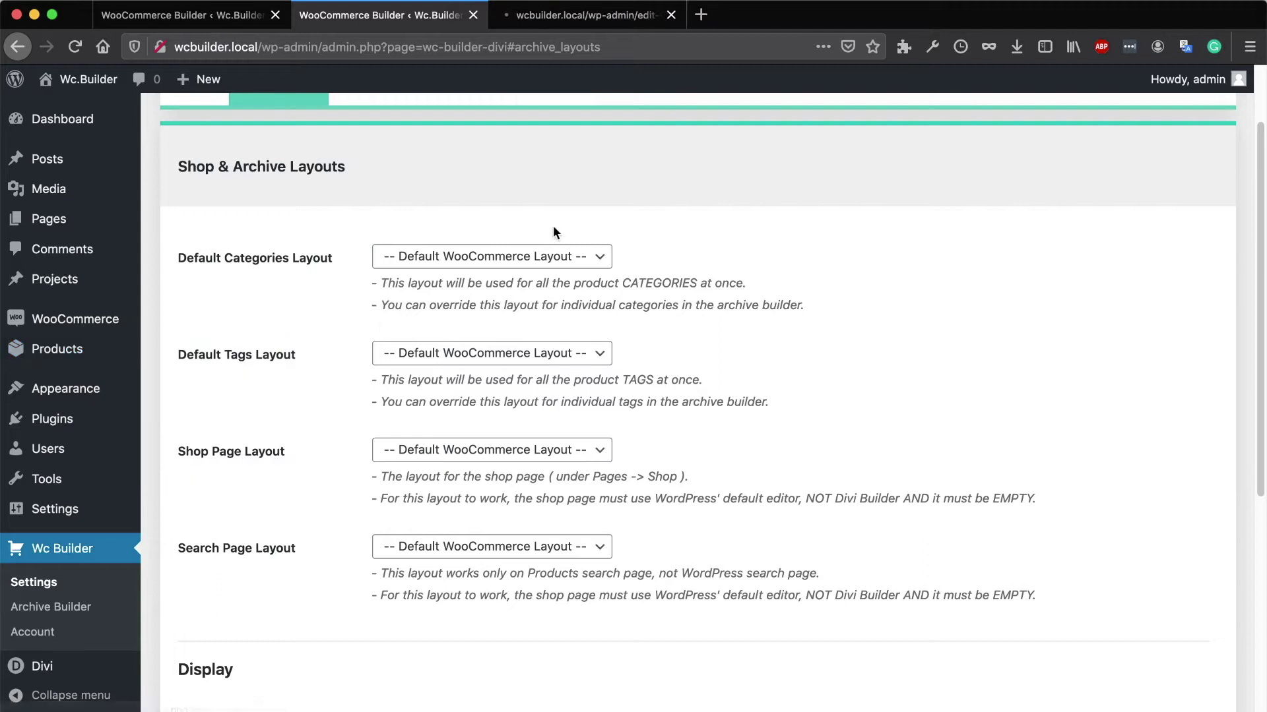
click(624, 16)
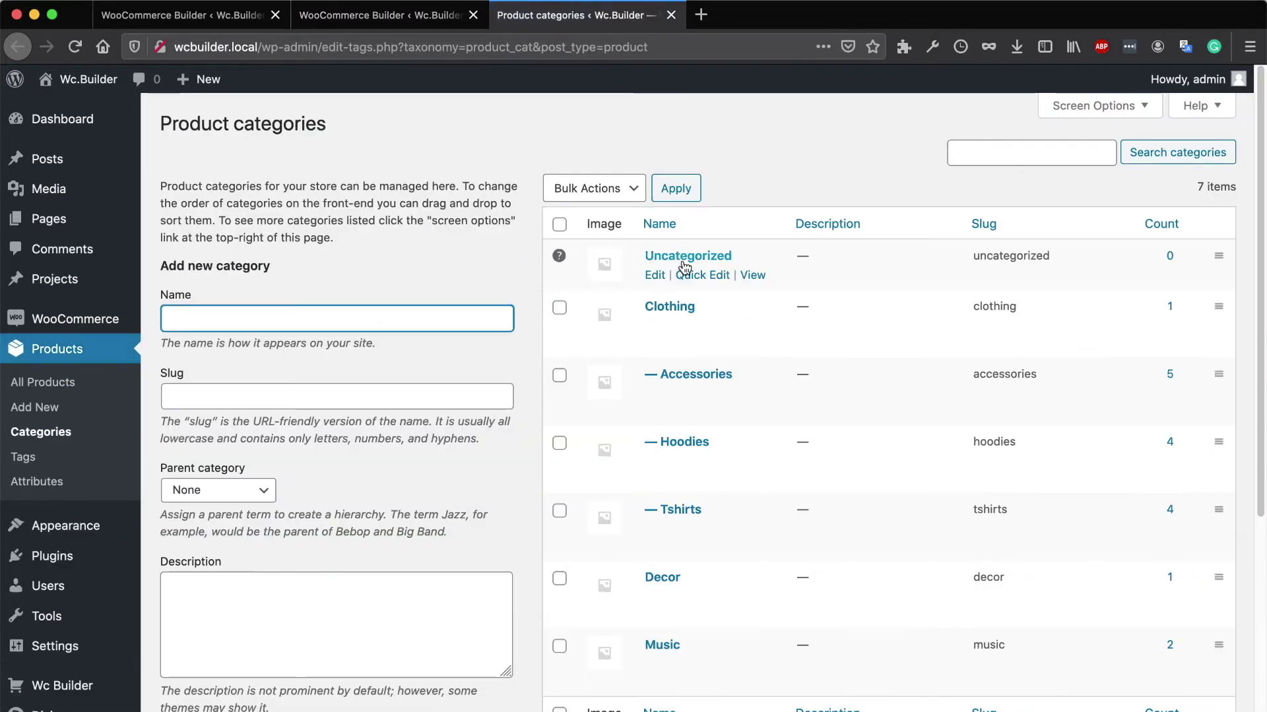
scroll(706, 364, down, 1)
scroll(706, 364, down, 2)
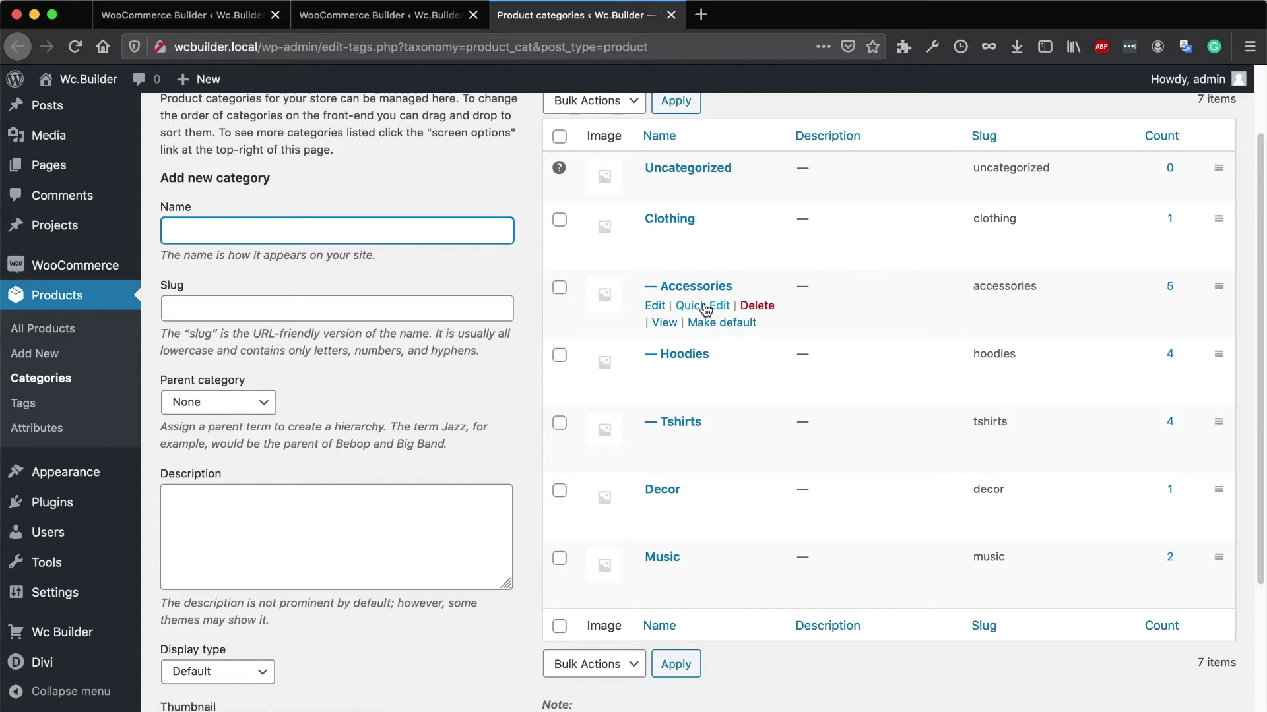
Preview the Accessories category storefront page in its own tab, still on the default WooCommerce layout
super+click(663, 322)
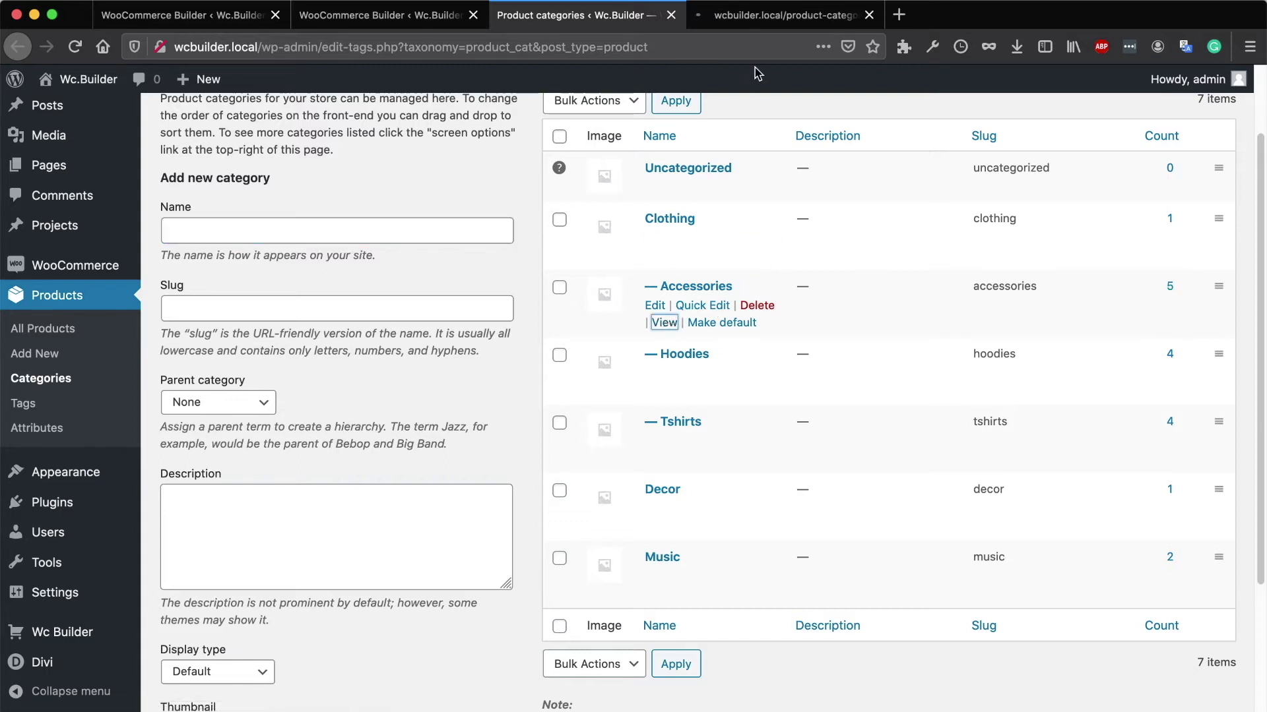
click(766, 26)
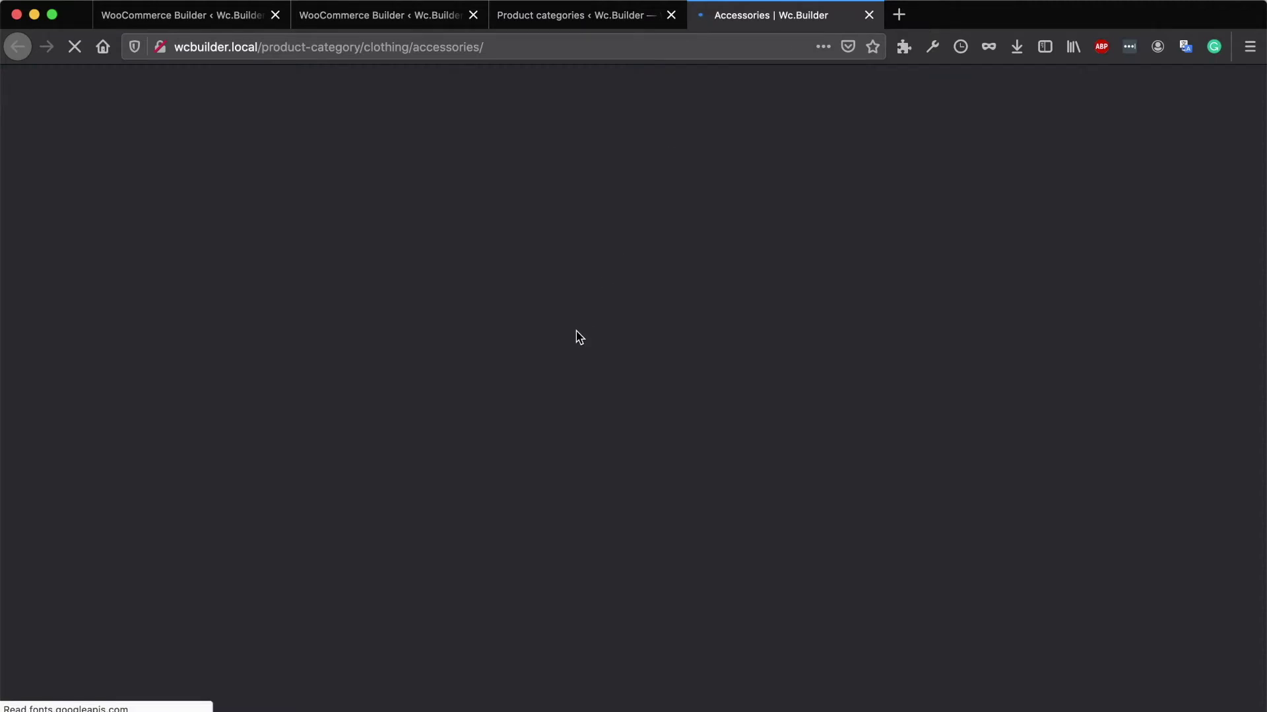
scroll(836, 428, down, 4)
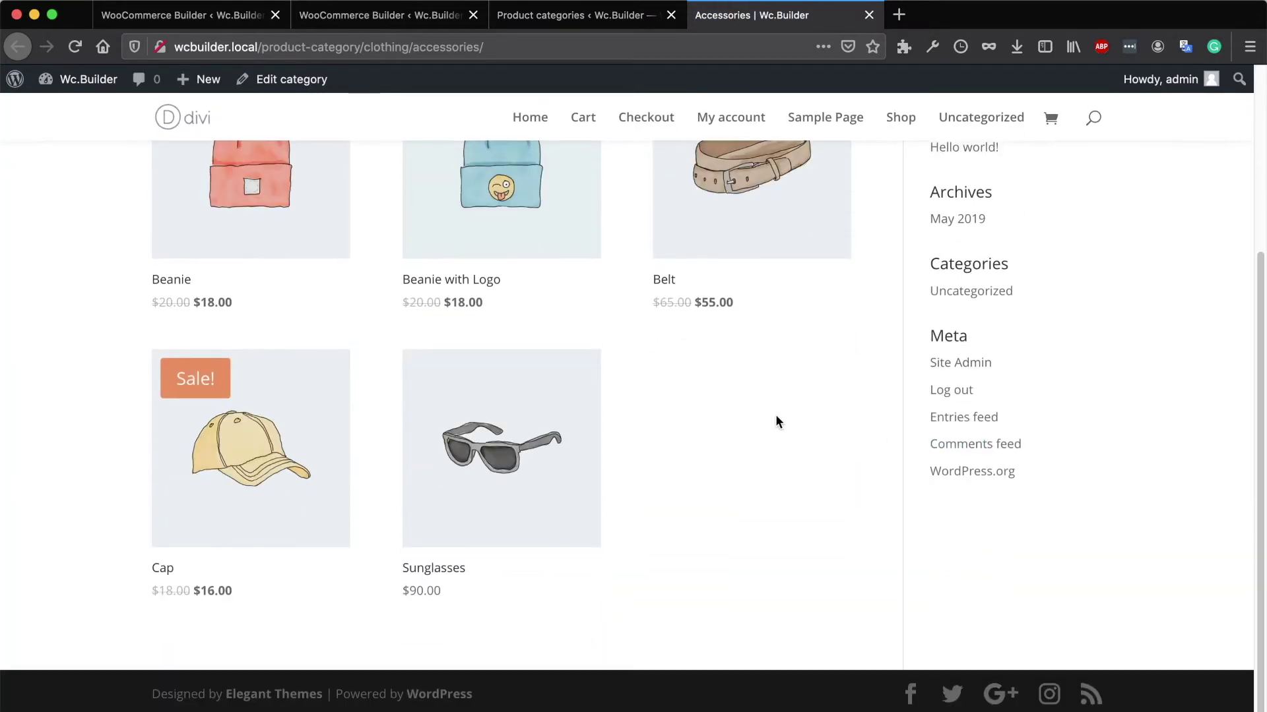
scroll(716, 416, up, 4)
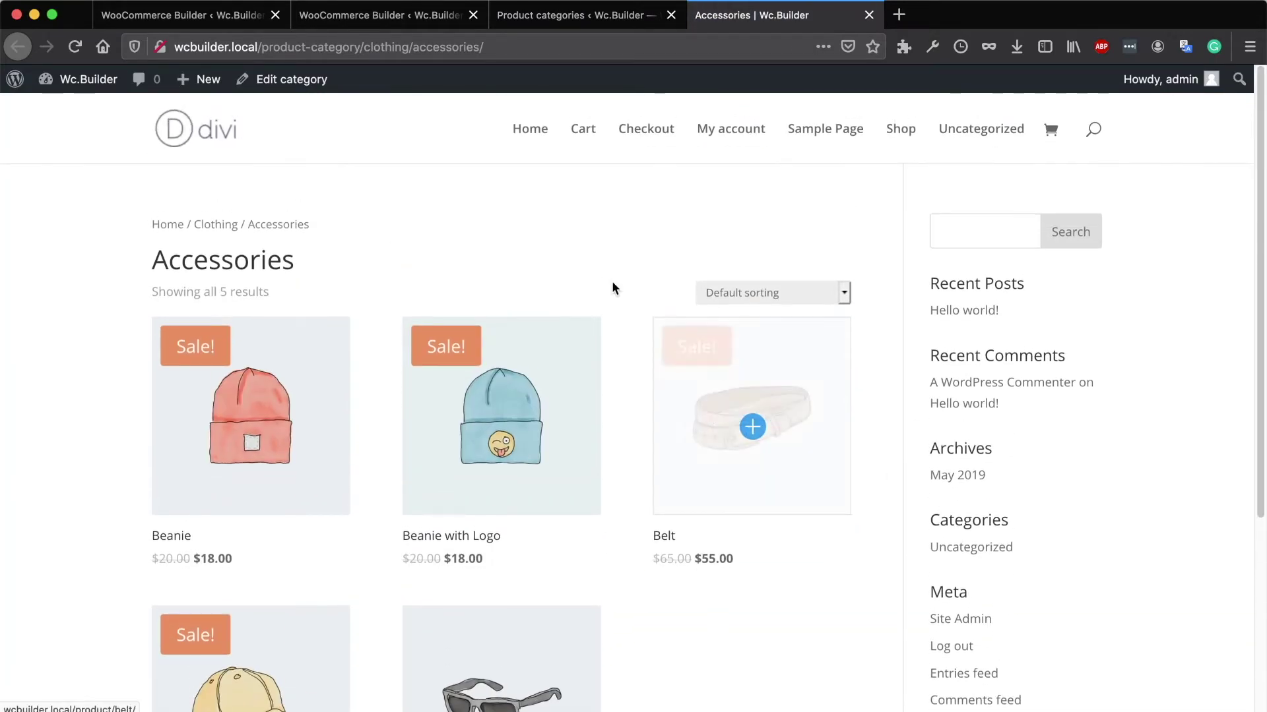
scroll(318, 429, down, 4)
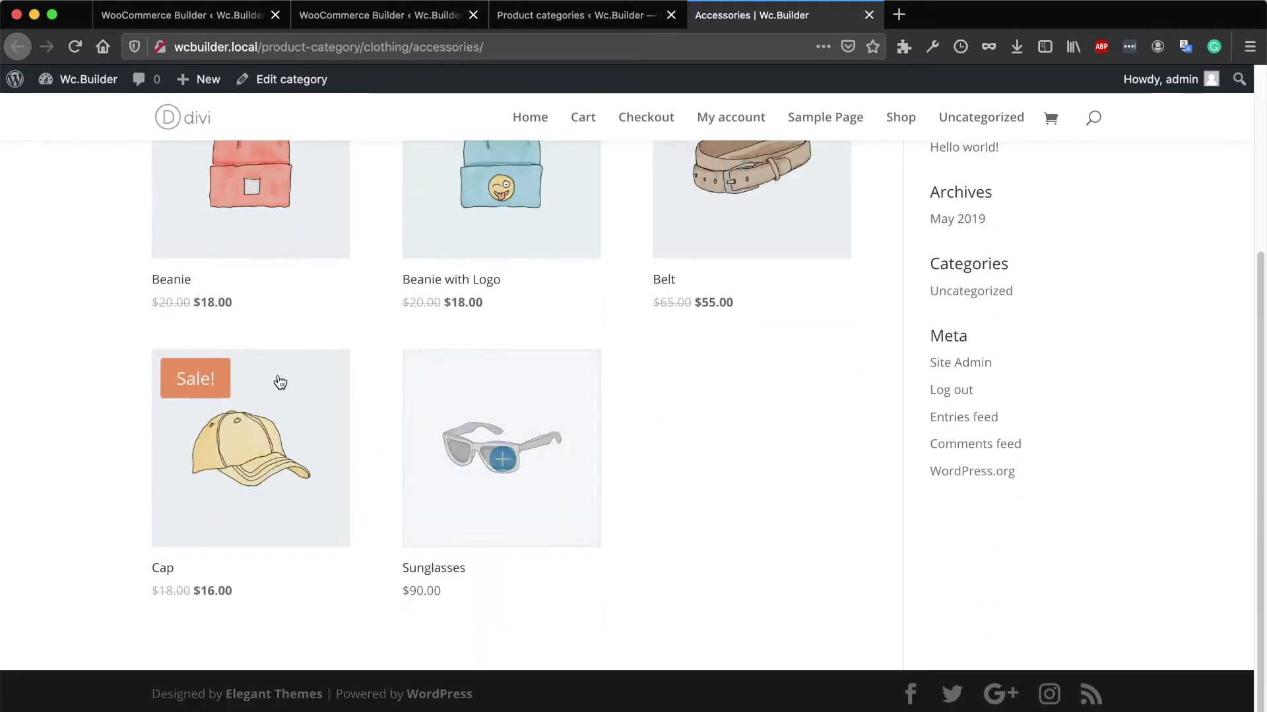
scroll(653, 441, up, 4)
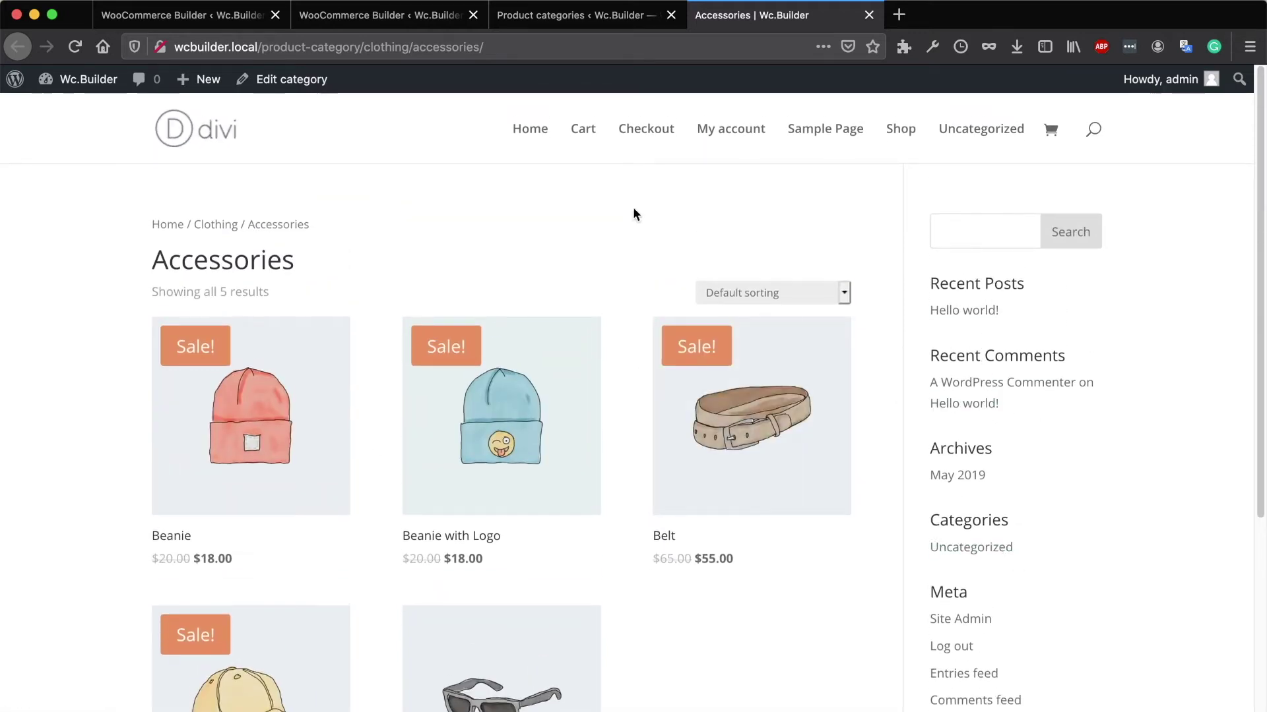
click(395, 16)
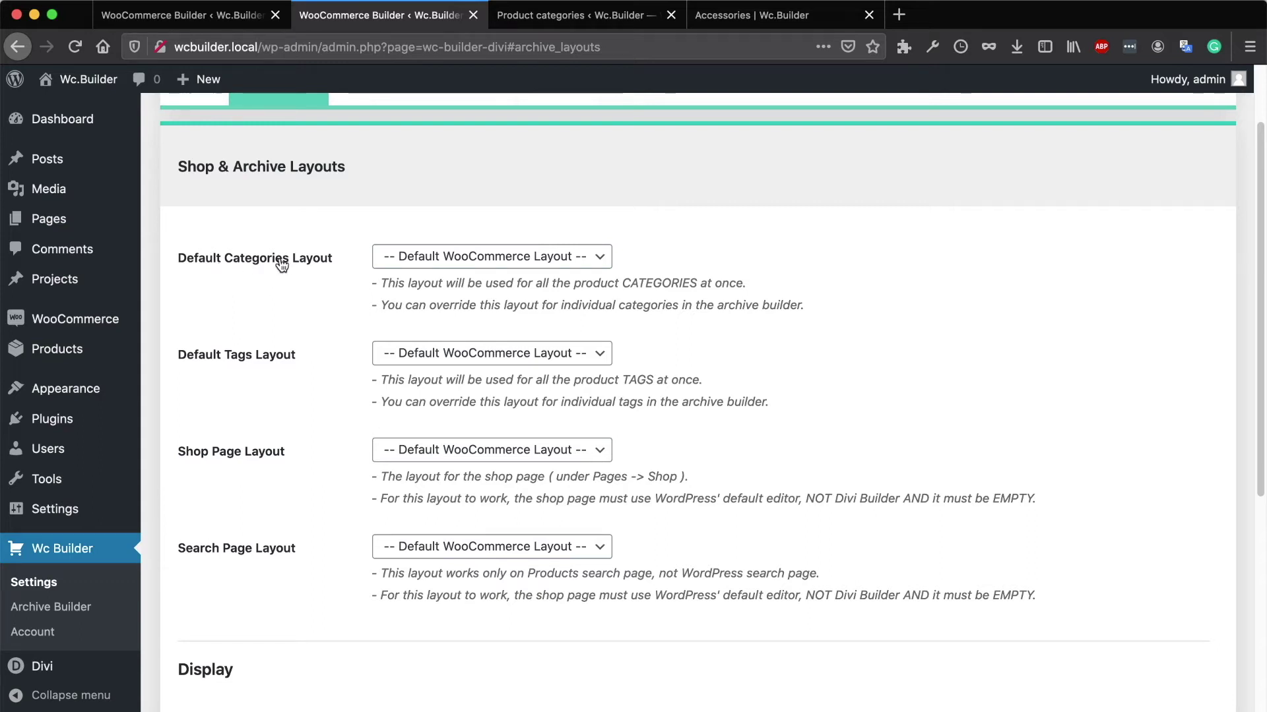
Set the Default Categories and Default Tags layouts to Category Layout #1
click(449, 263)
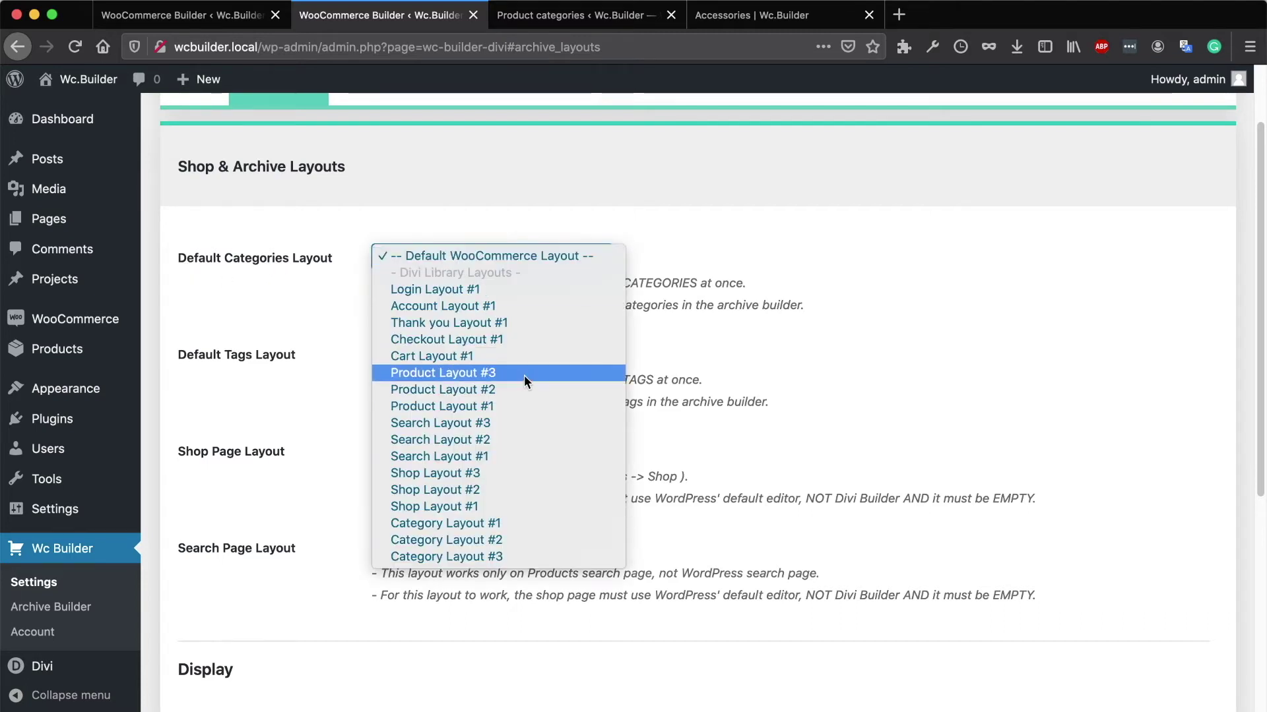
click(537, 522)
scroll(938, 401, down, 2)
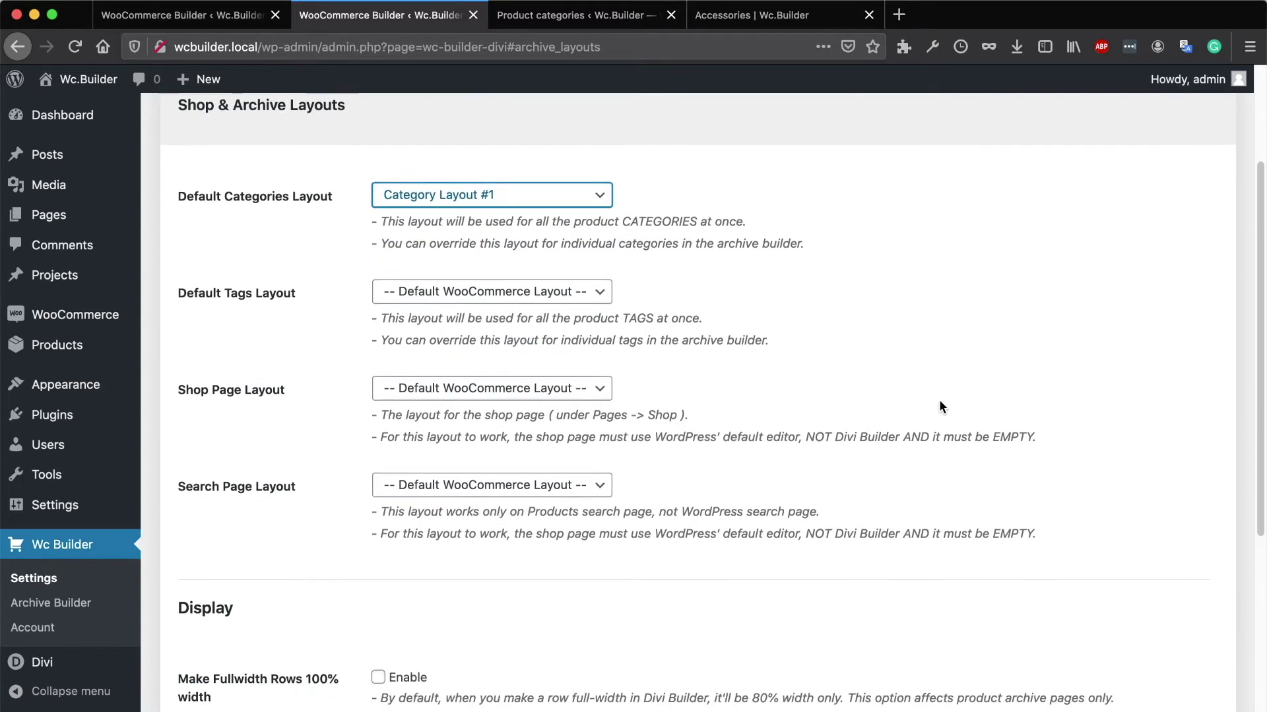
click(449, 290)
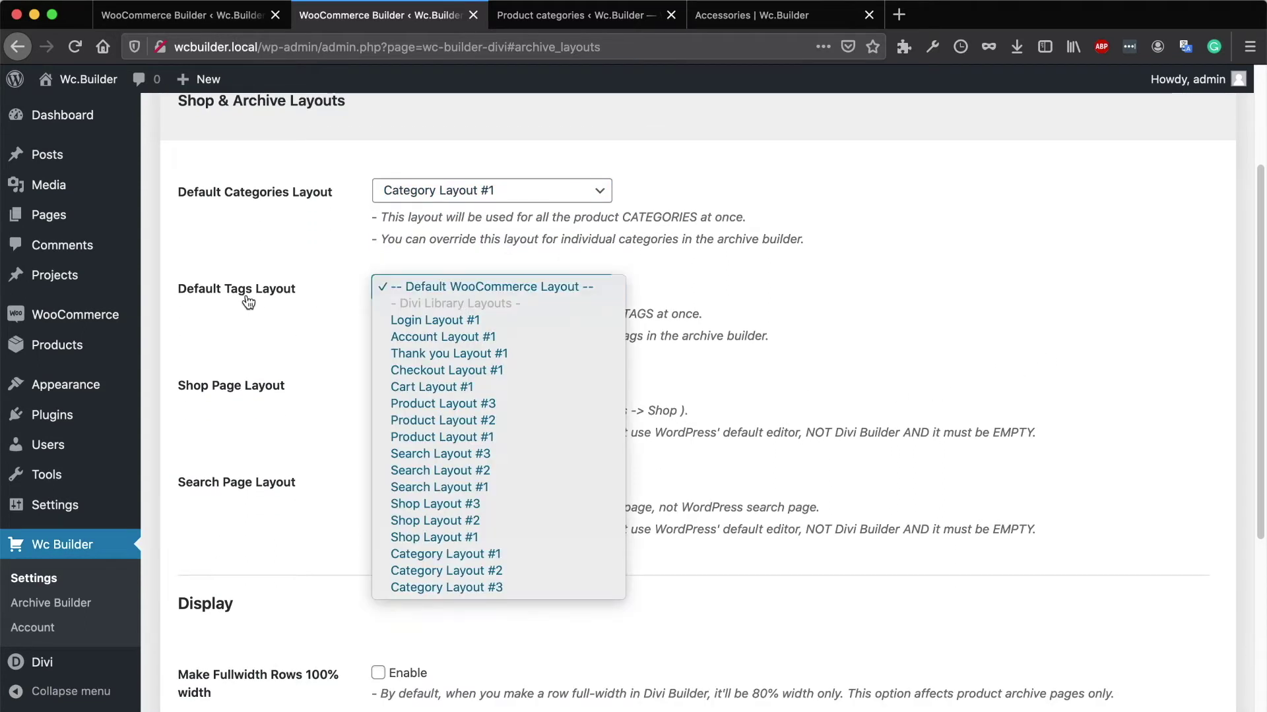
click(461, 555)
Enable 100% width for fullwidth rows and save the settings
scroll(803, 483, down, 5)
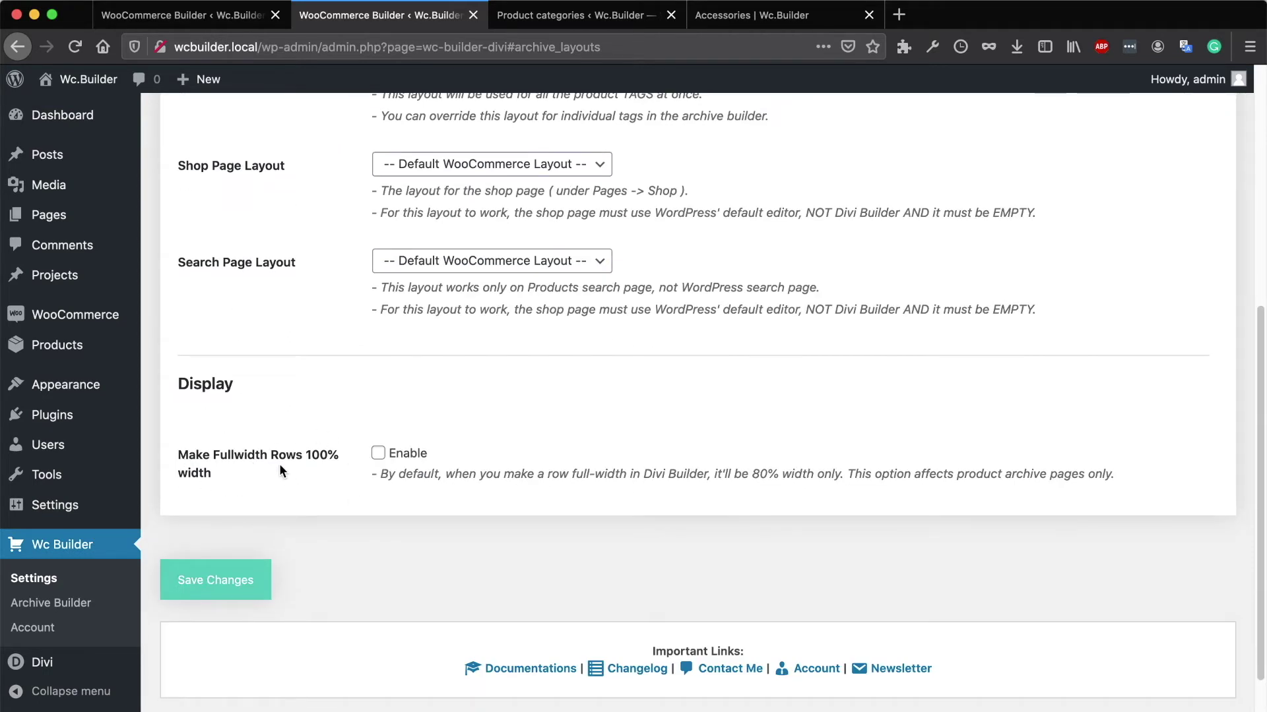
scroll(354, 484, up, 8)
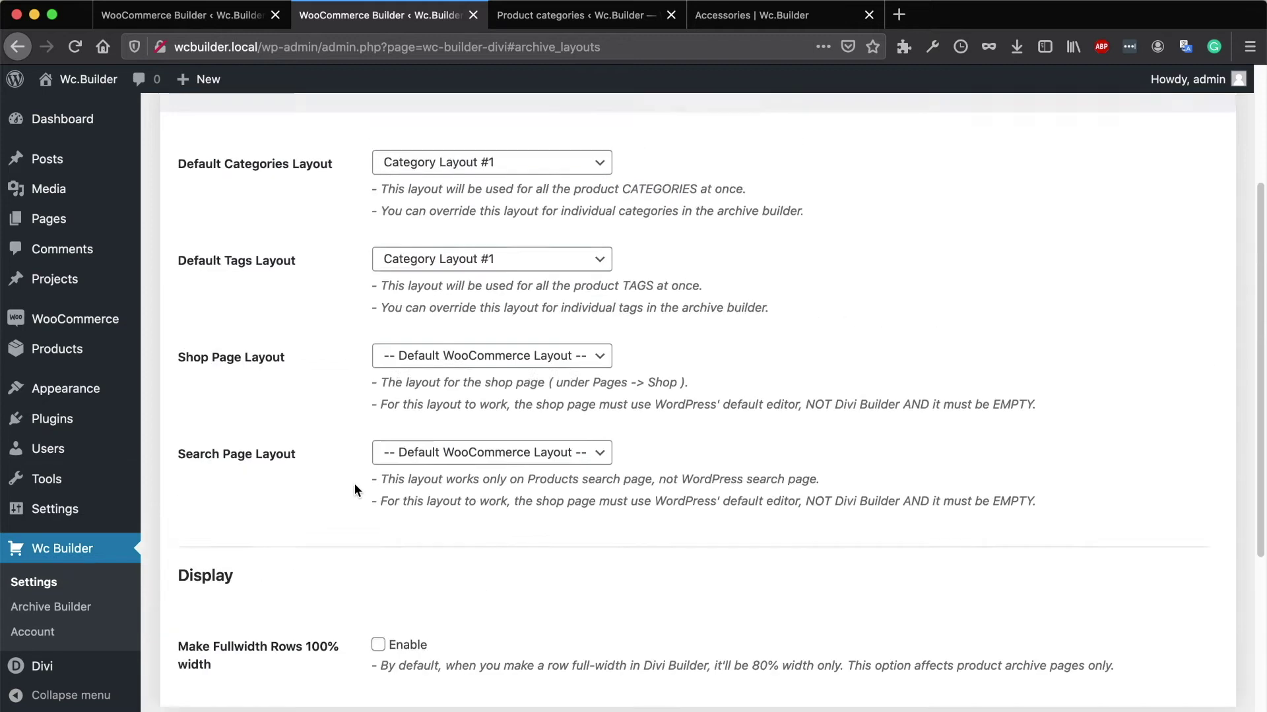
scroll(339, 497, down, 9)
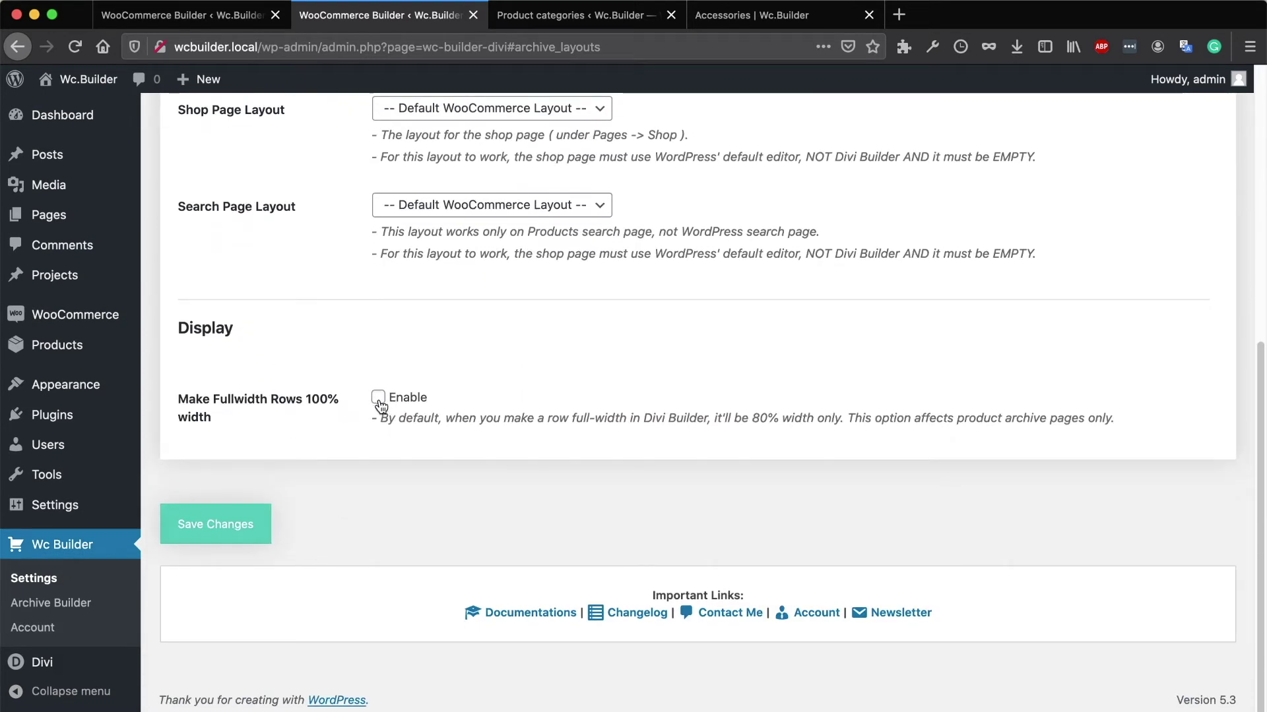
click(379, 398)
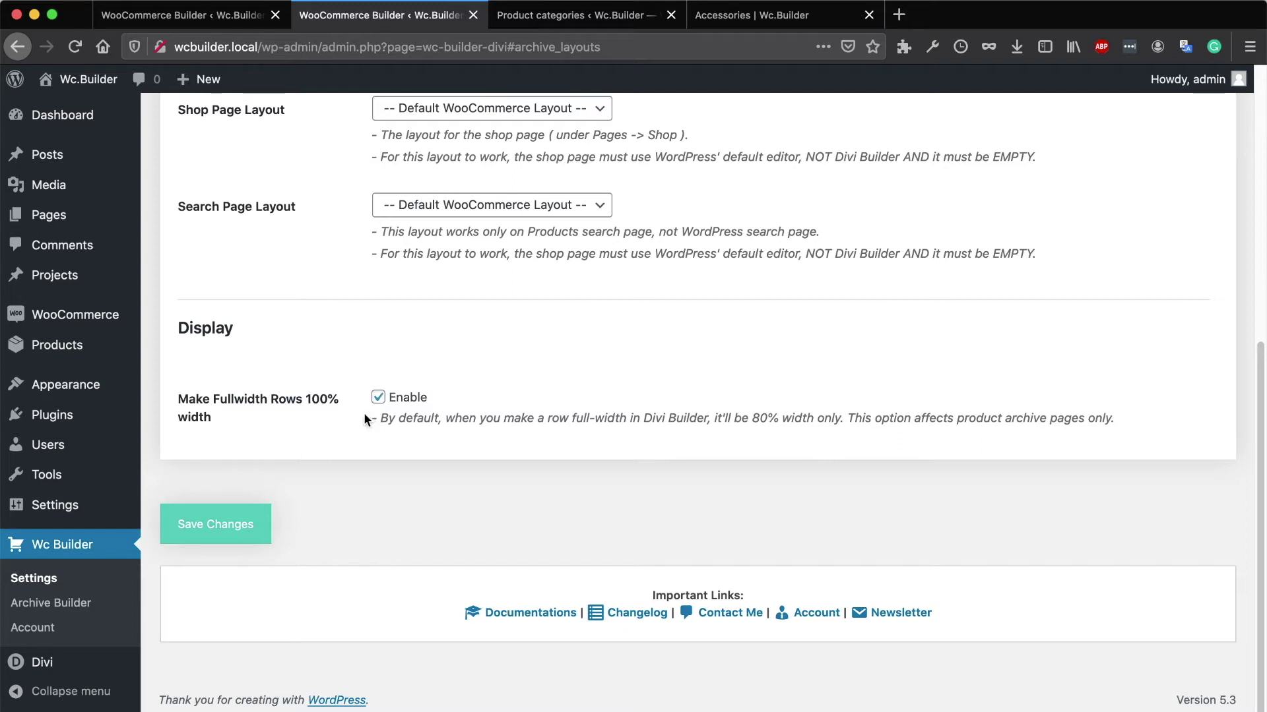
click(249, 524)
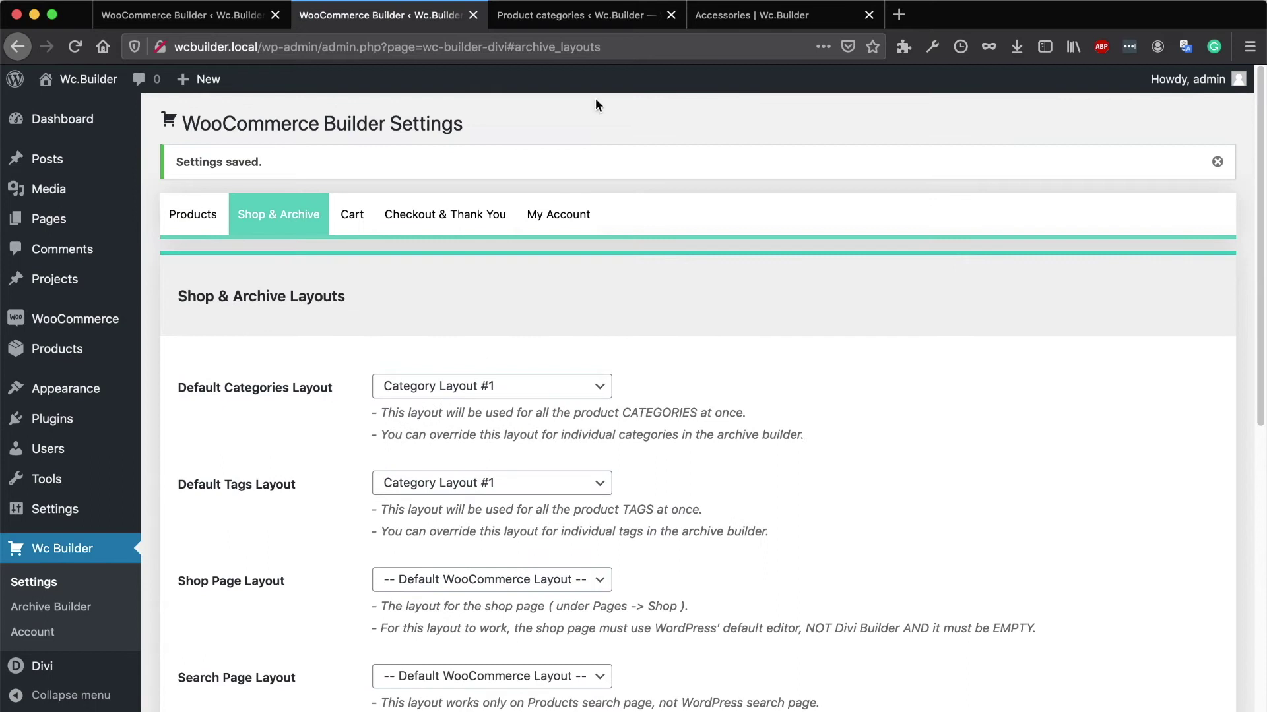
click(731, 26)
Reload the Accessories page to confirm it renders with Category Layout #1
scroll(435, 263, down, 4)
scroll(712, 344, up, 2)
scroll(712, 344, up, 2)
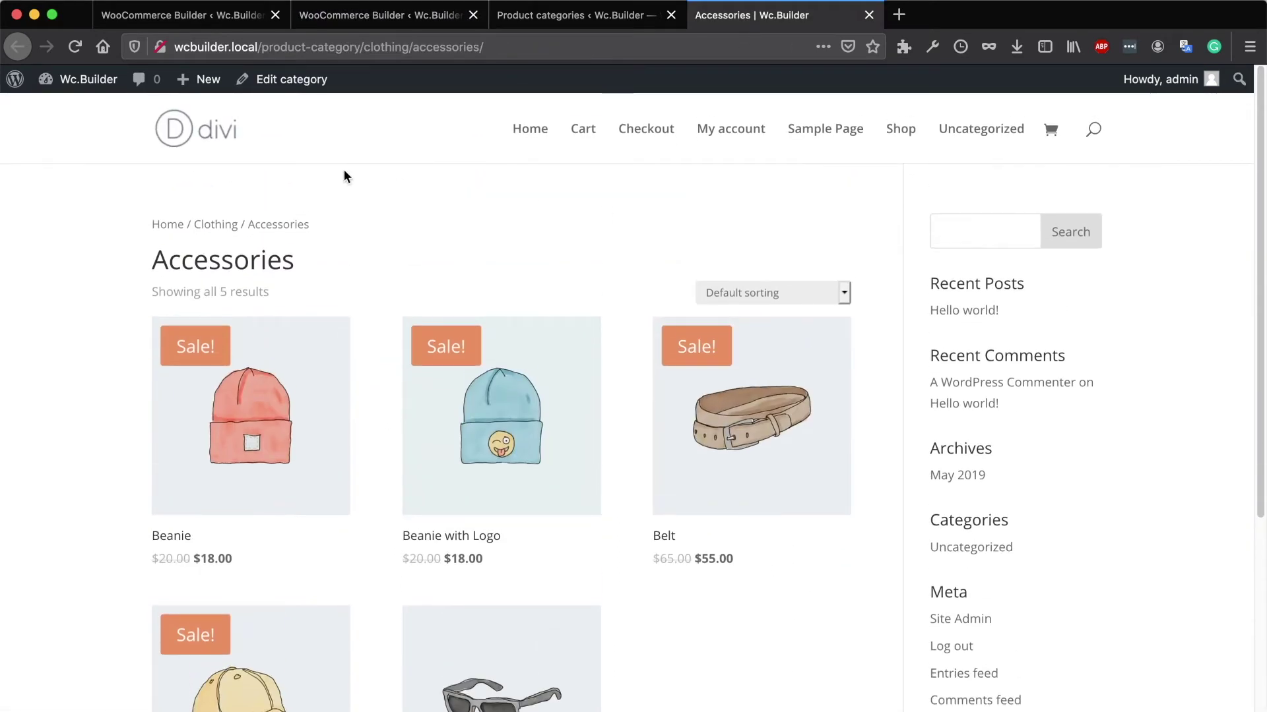
click(75, 47)
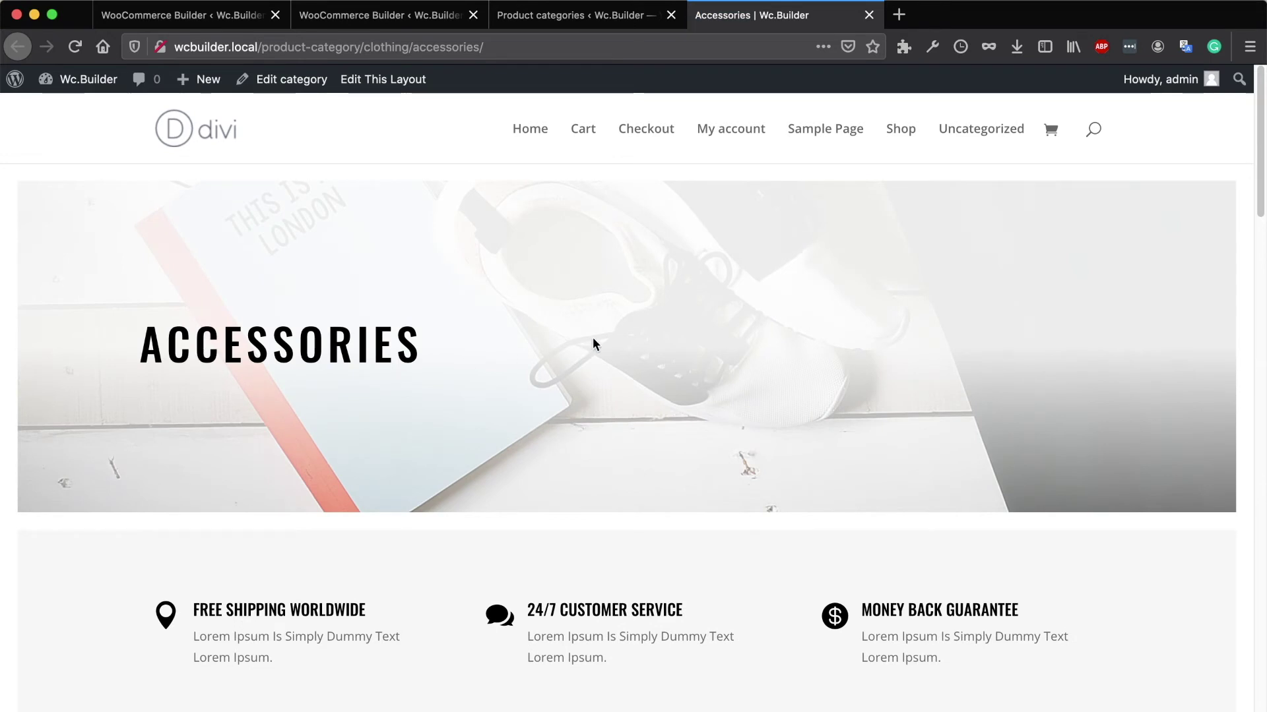
scroll(679, 354, down, 5)
scroll(681, 353, down, 5)
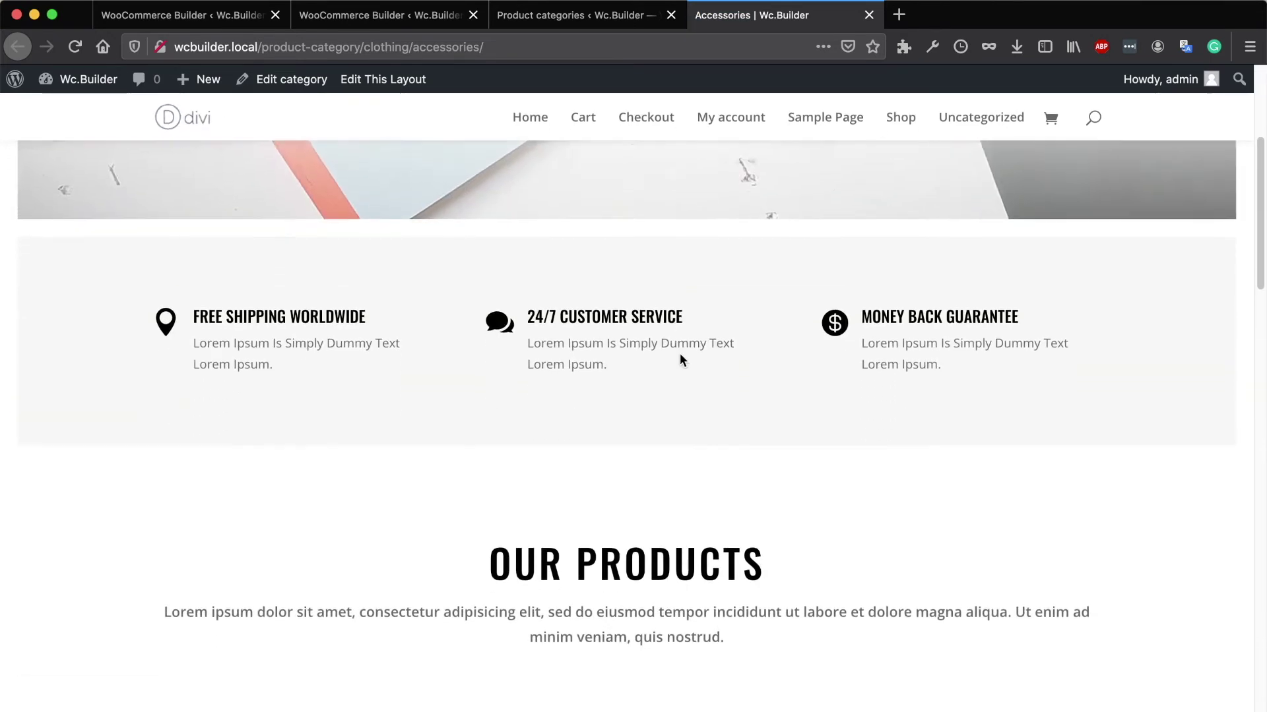
scroll(682, 360, down, 15)
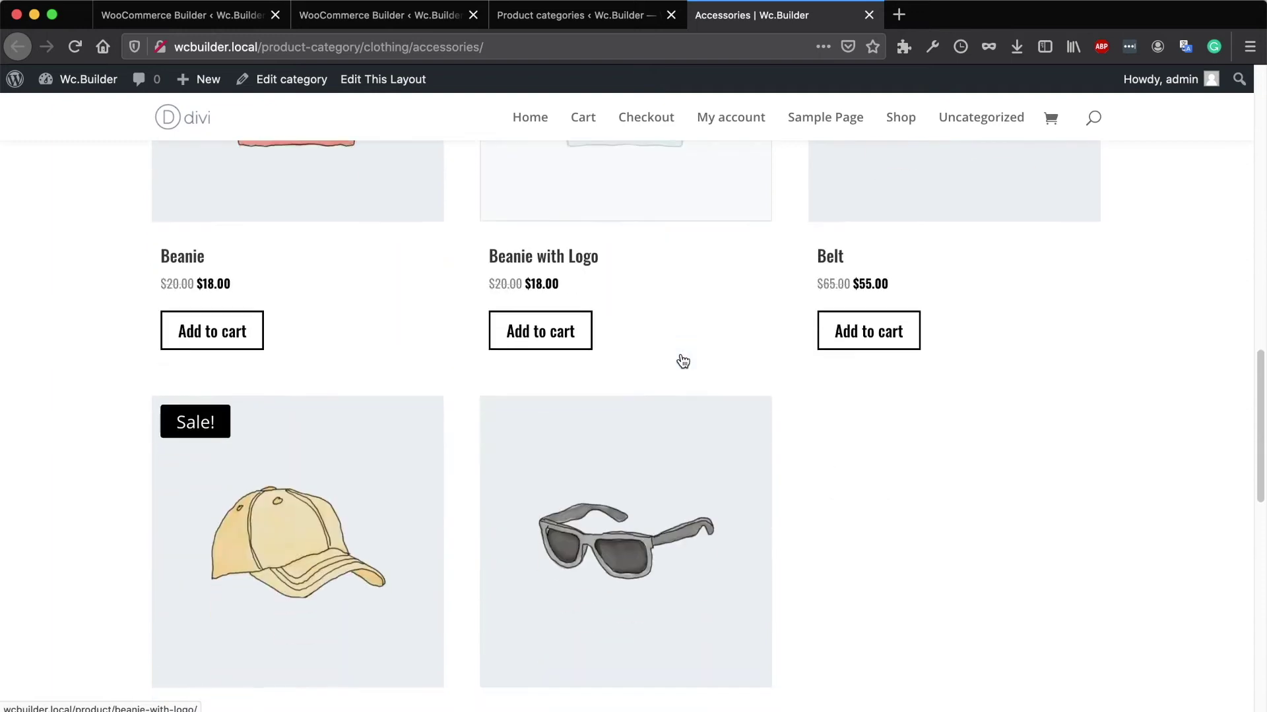
scroll(683, 361, down, 5)
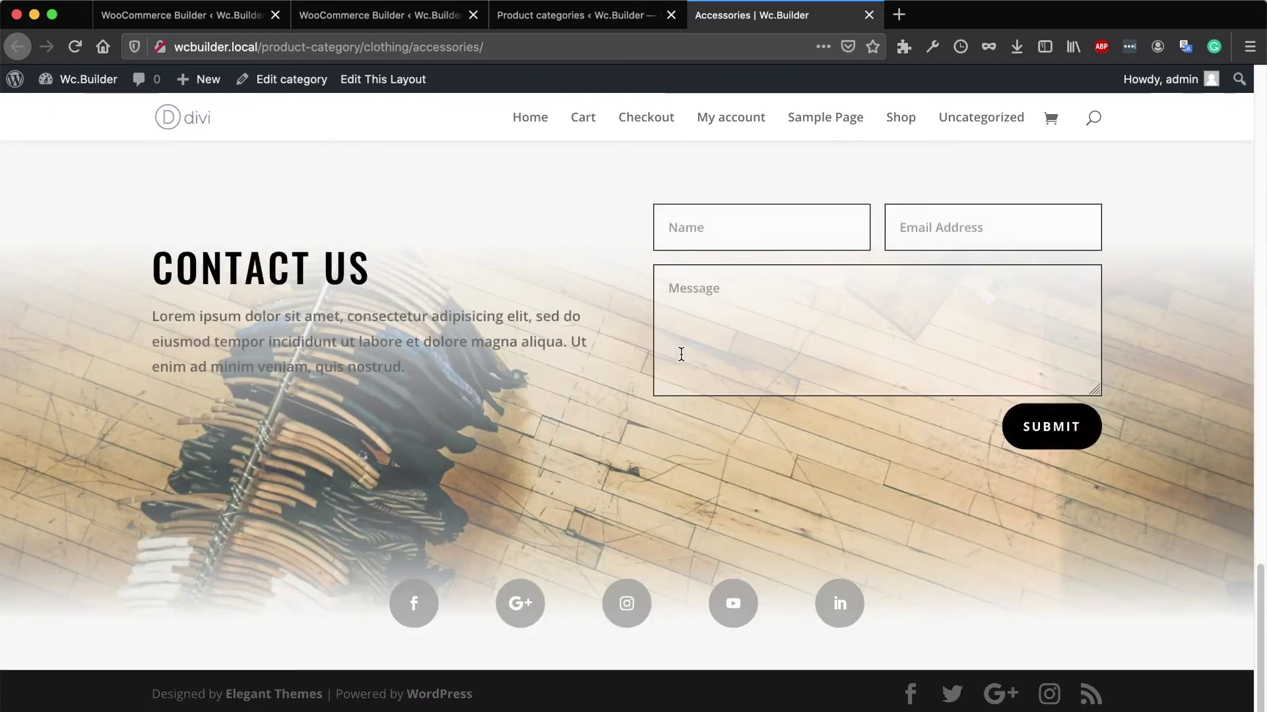
scroll(683, 362, up, 15)
scroll(680, 353, up, 10)
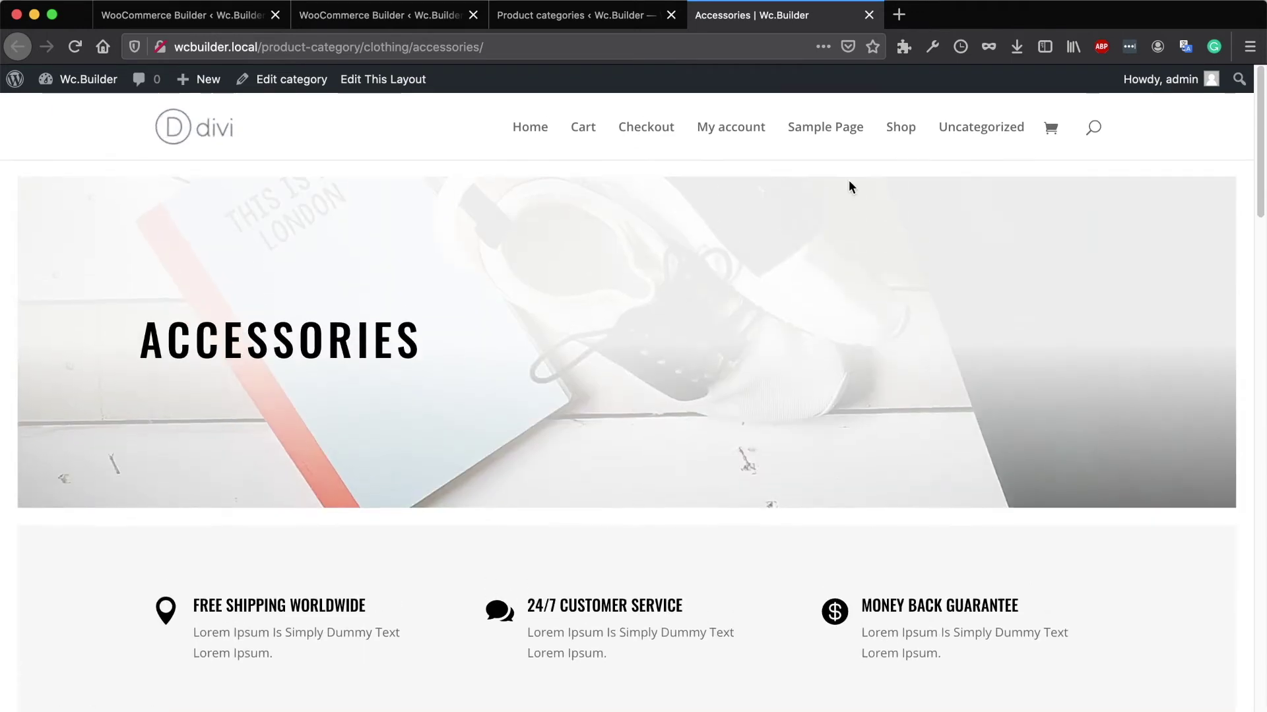
click(611, 16)
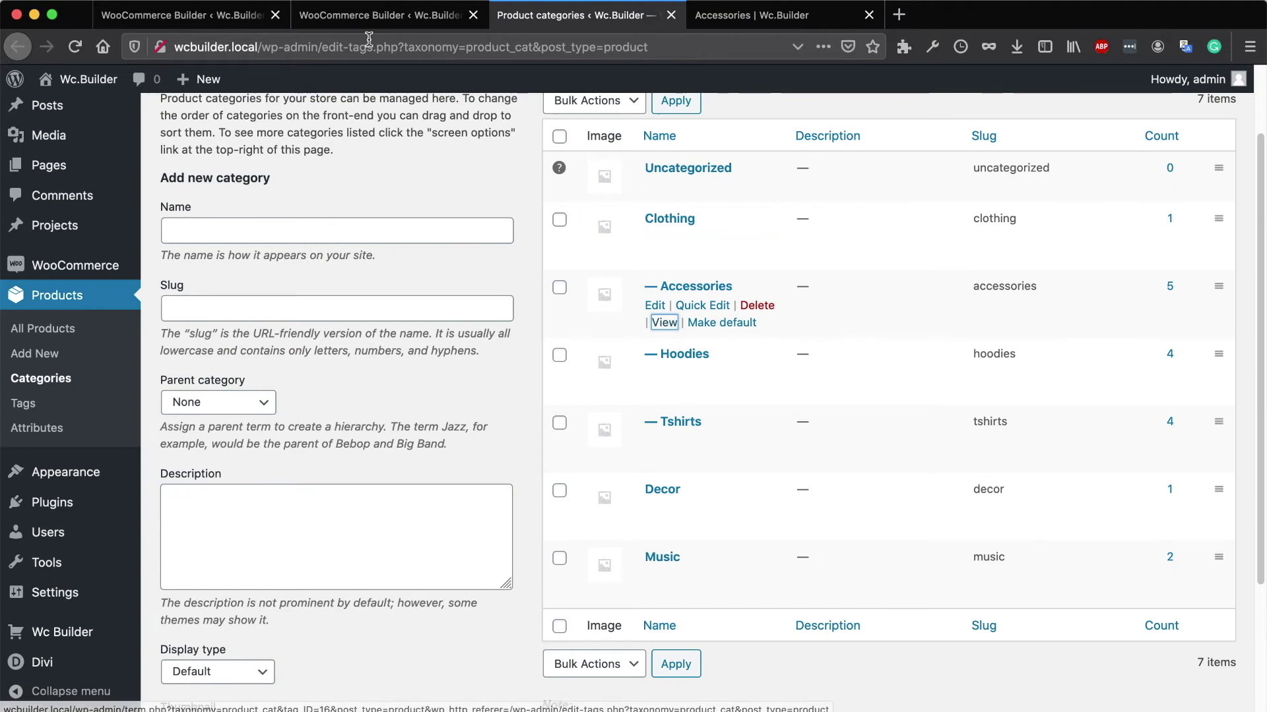
Revisit the Shop & Archive settings and open the Archive Builder layout list in a new tab
click(374, 16)
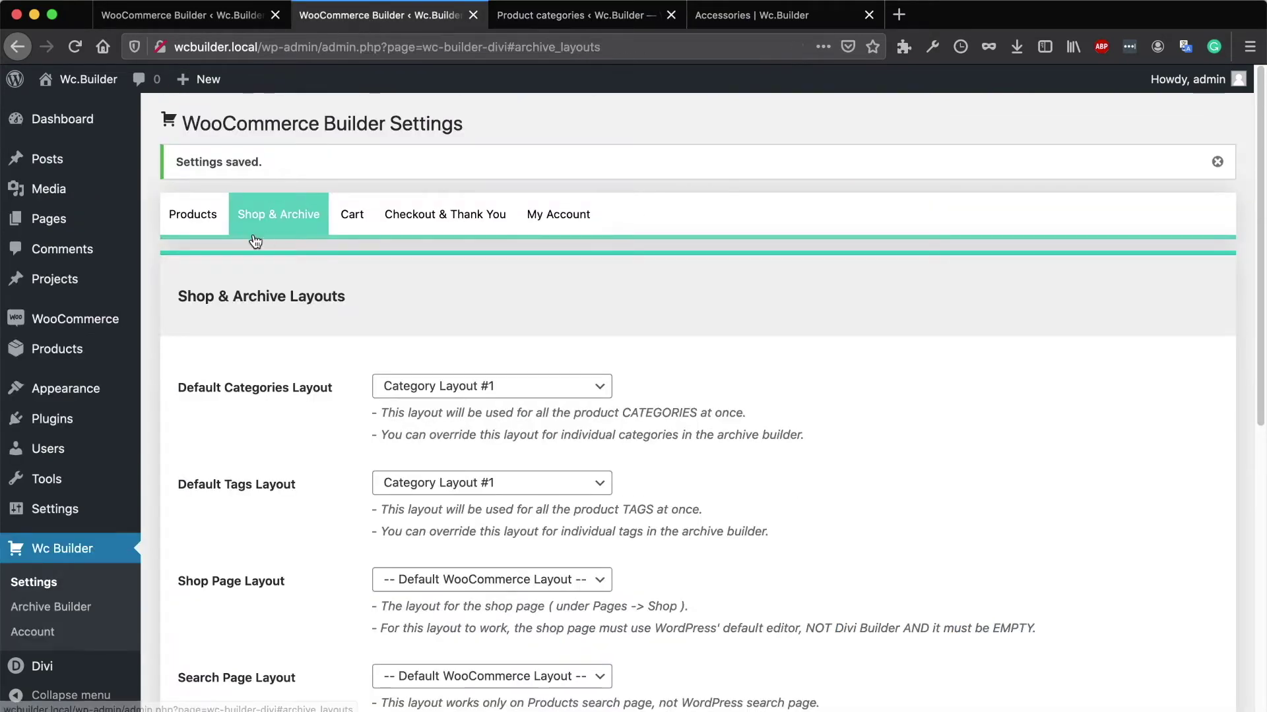
click(218, 216)
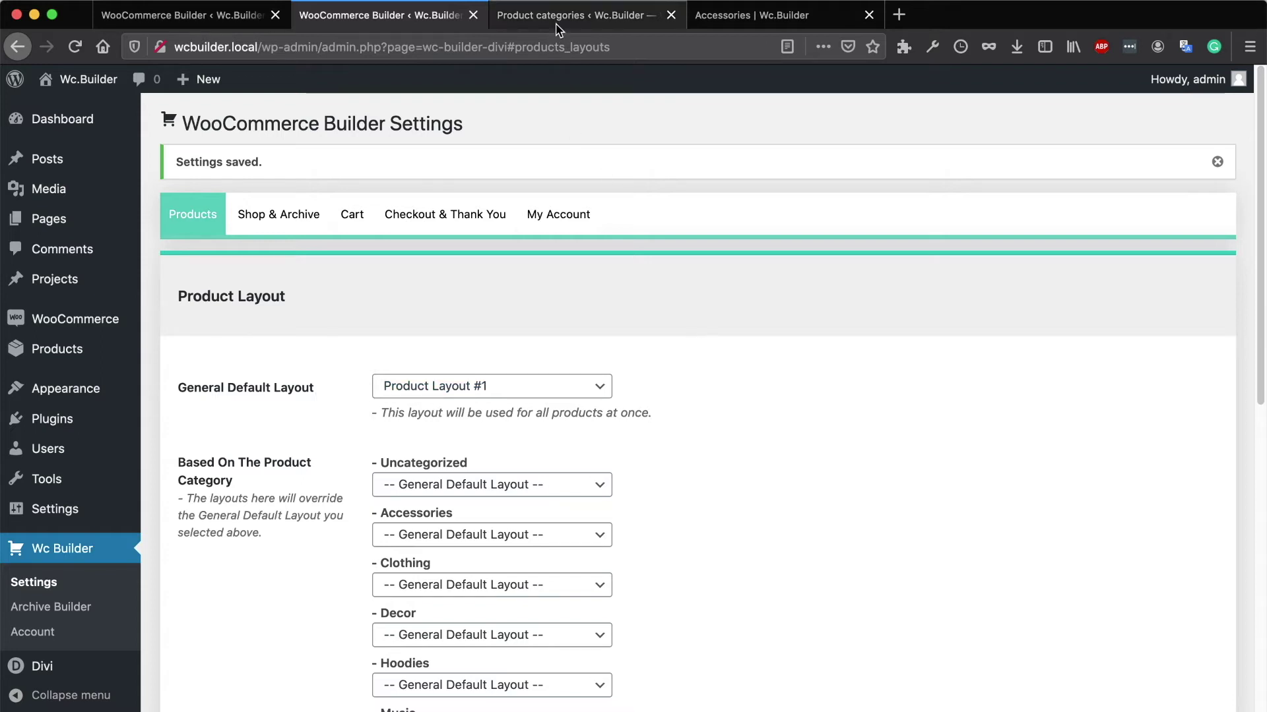
click(277, 218)
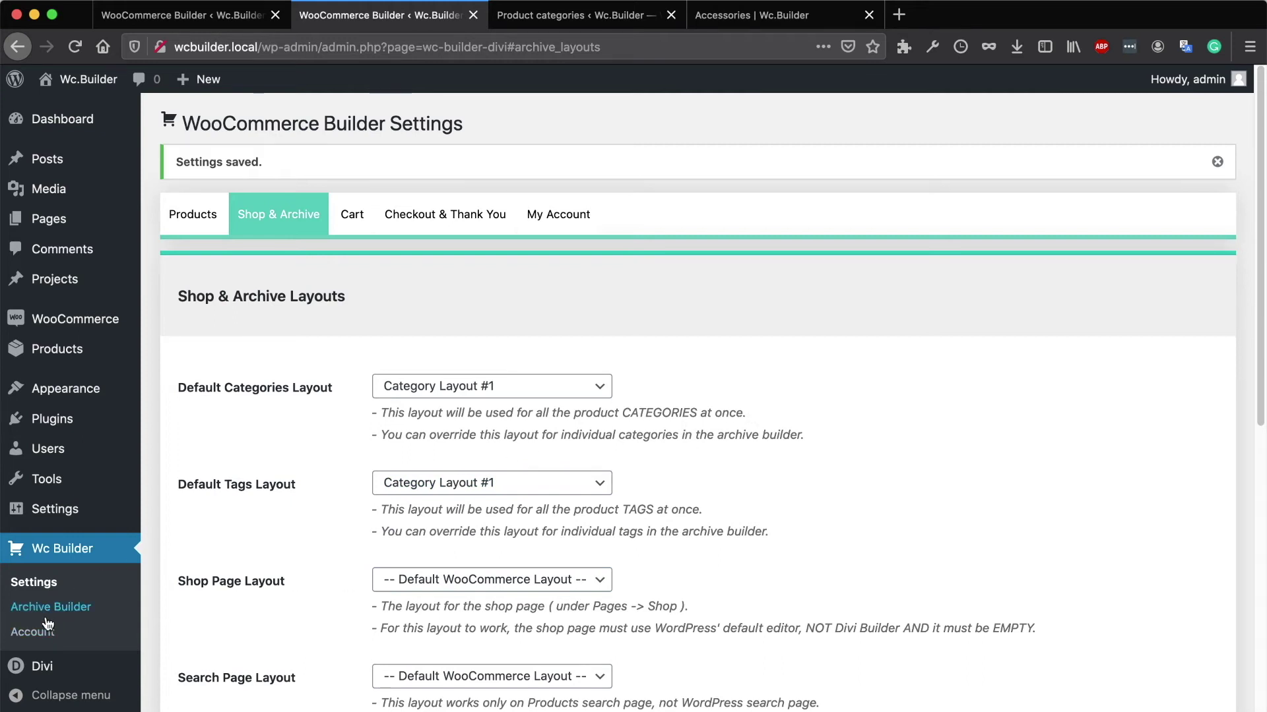
right_click(74, 613)
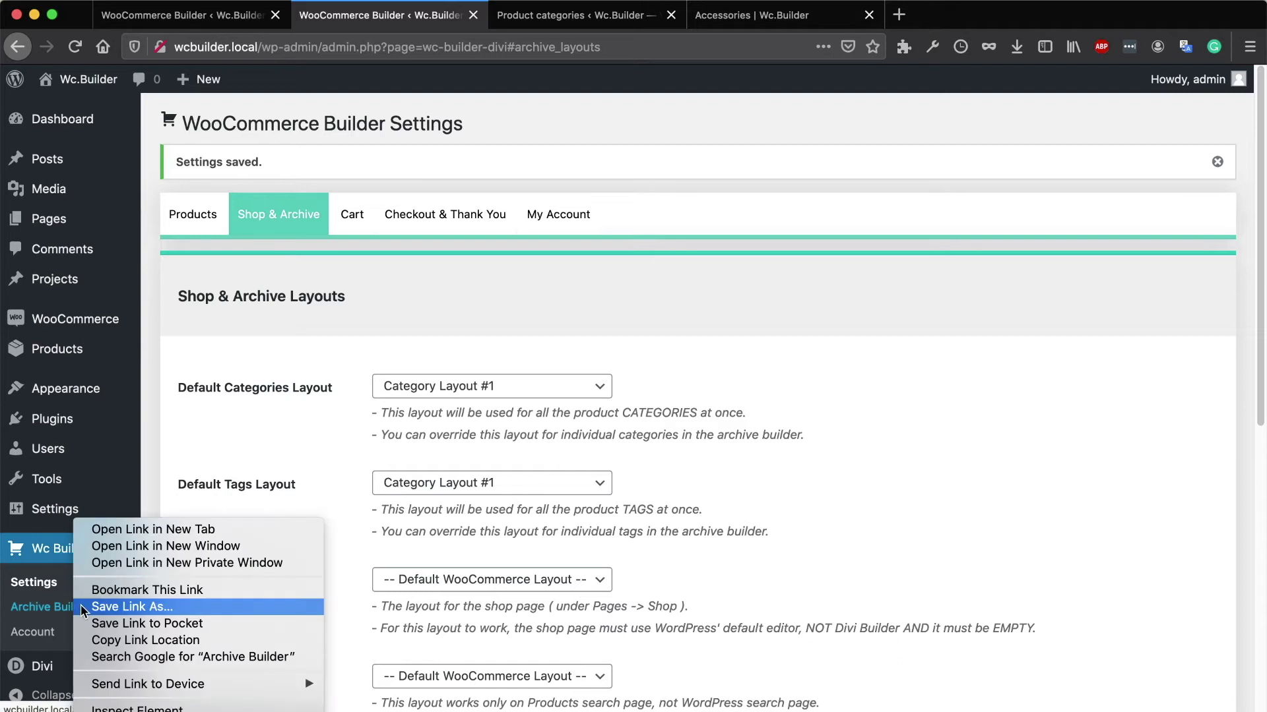
click(150, 530)
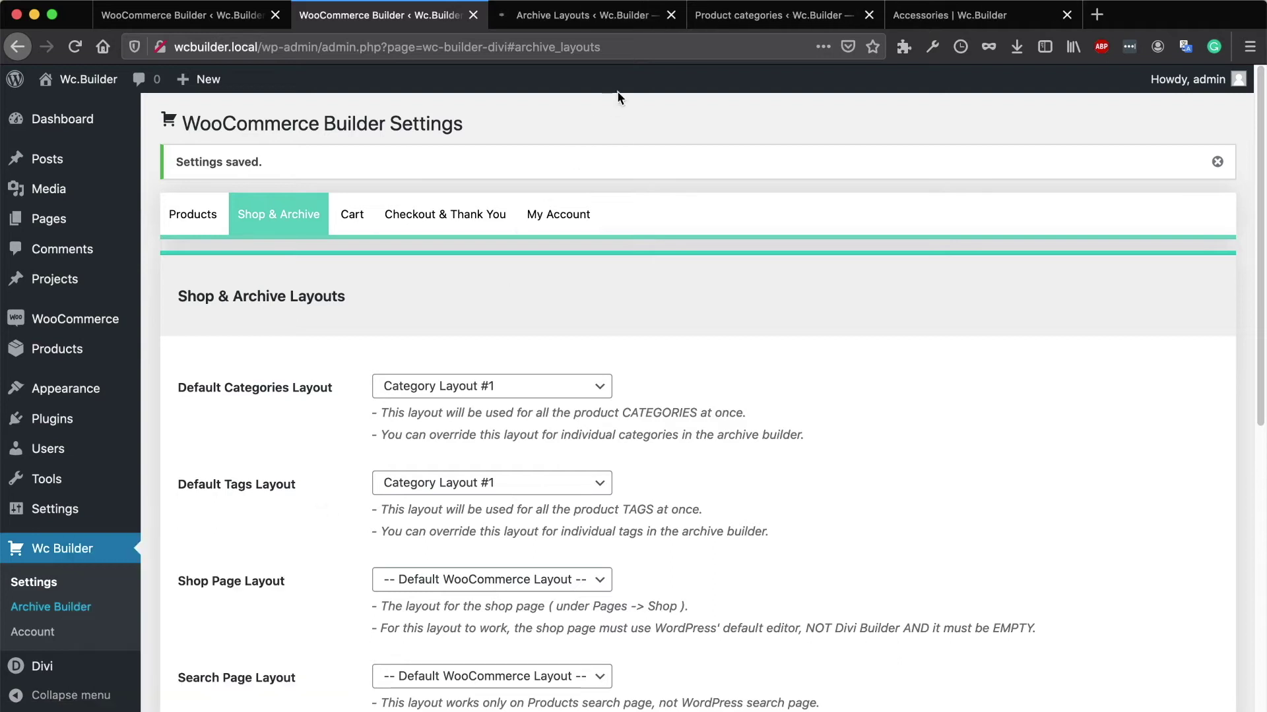
click(627, 16)
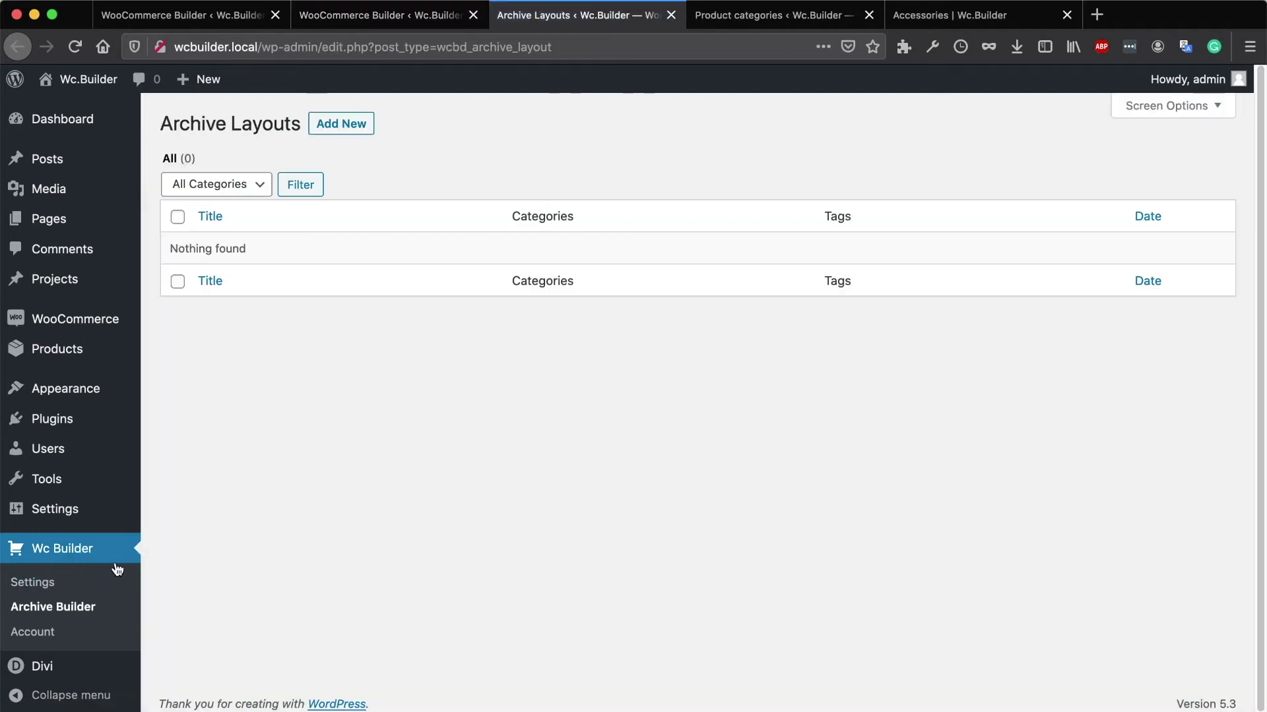
View the still-empty Archive Layouts list
mouse_move(56, 675)
Open the Hoodies category's public page in a new tab from the categories list
click(764, 21)
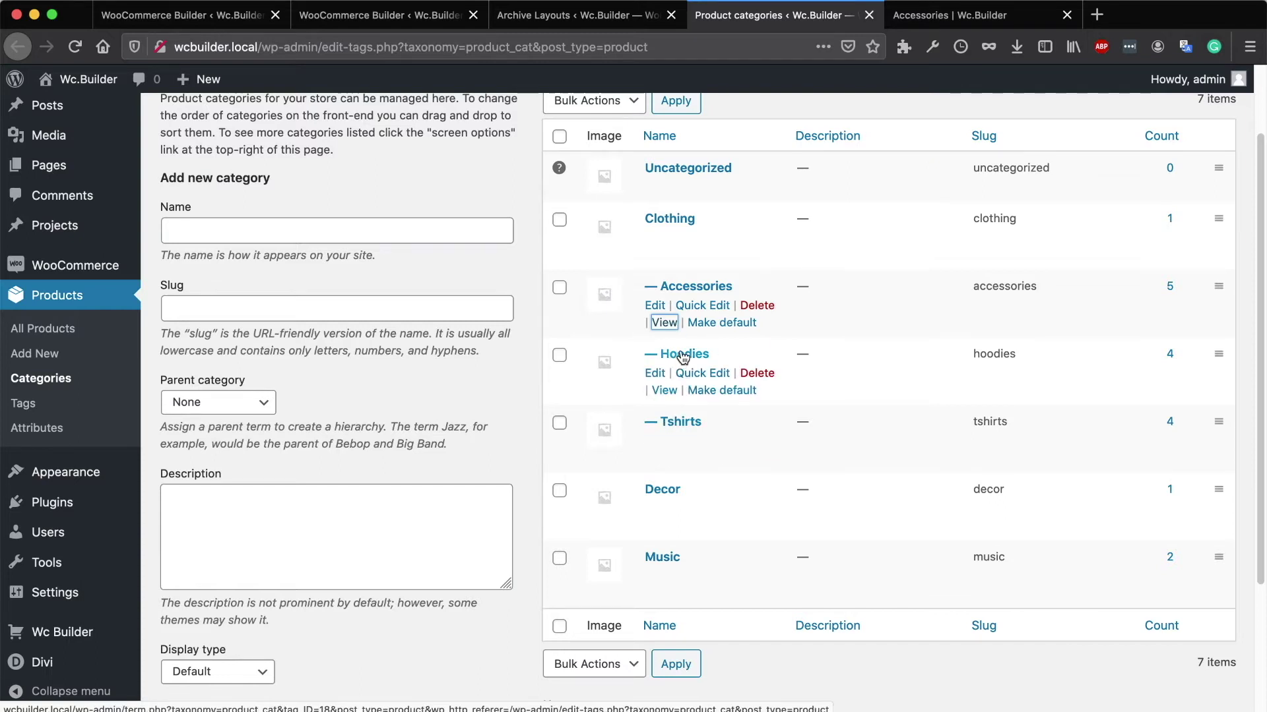
right_click(665, 390)
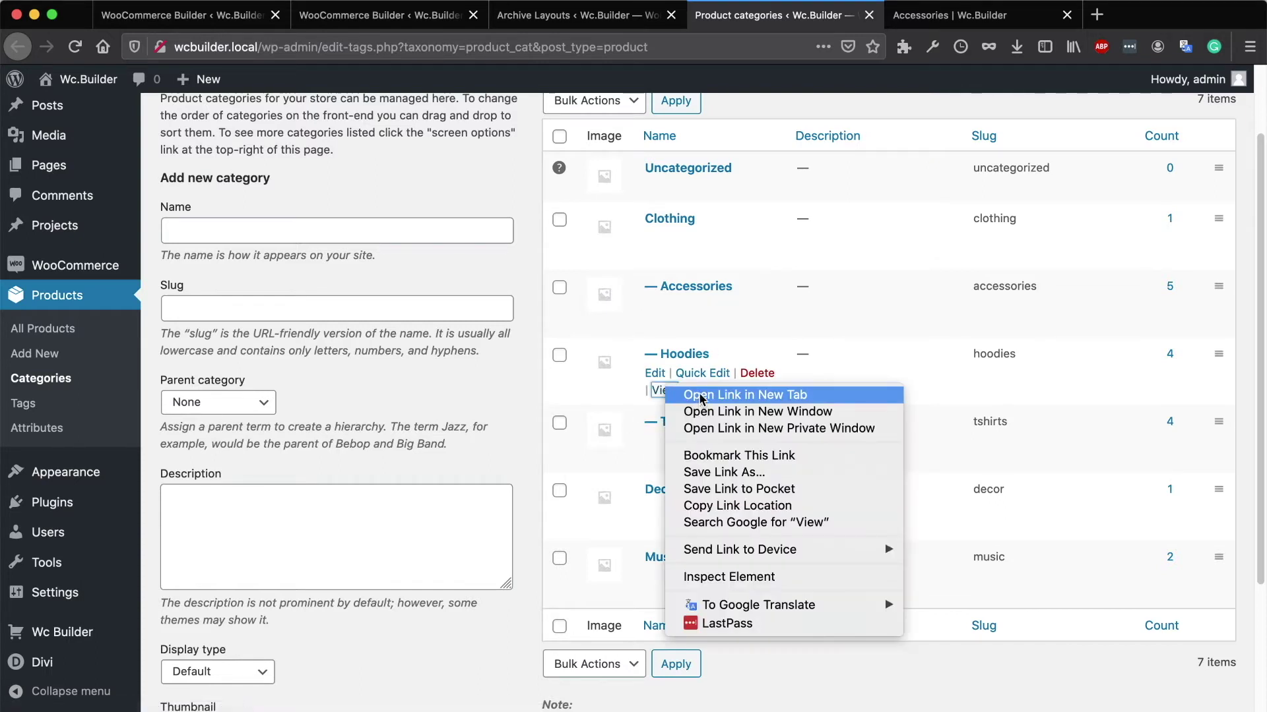
click(701, 398)
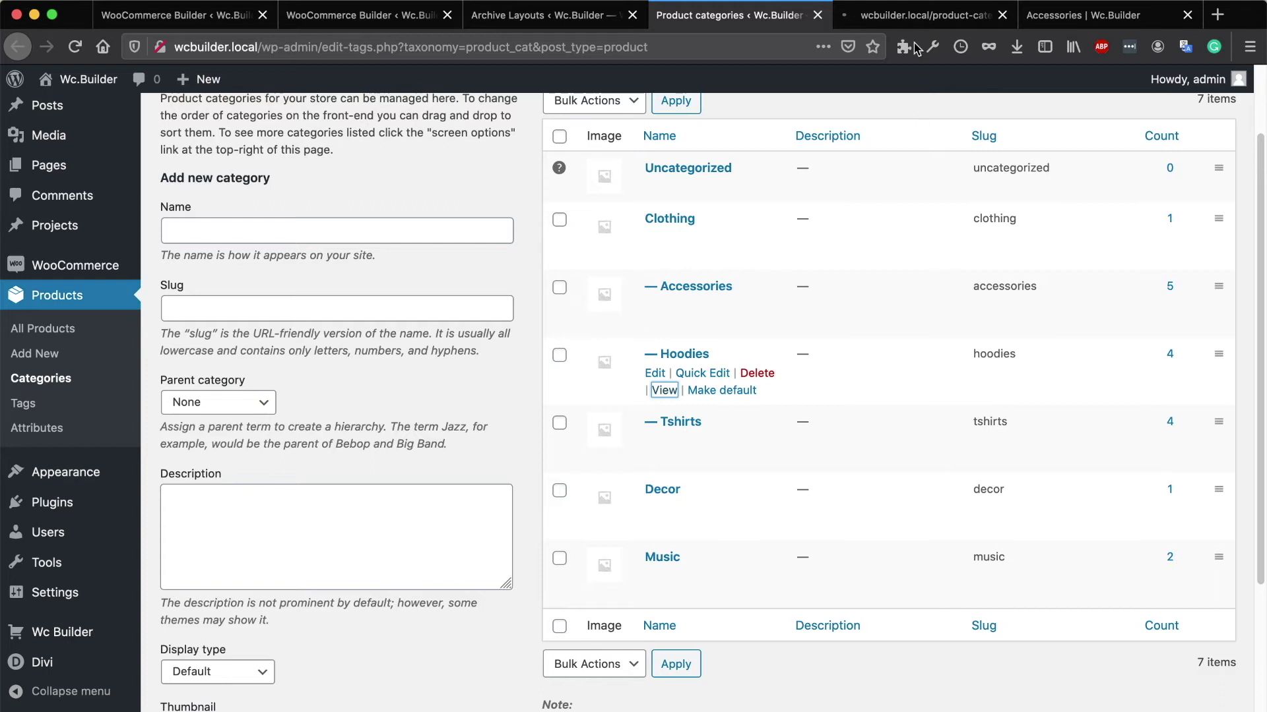
Compare the Hoodies and Accessories category pages, both showing the Divi category layout
click(897, 14)
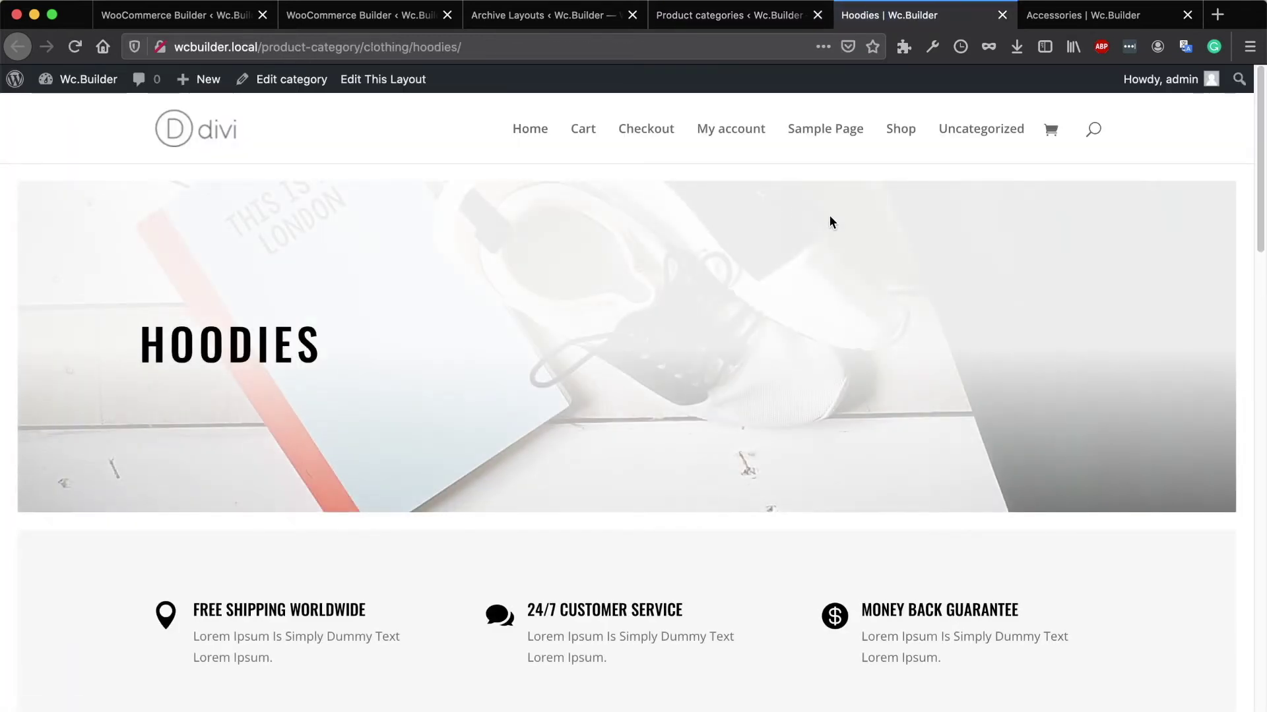
scroll(774, 382, down, 6)
scroll(838, 297, up, 4)
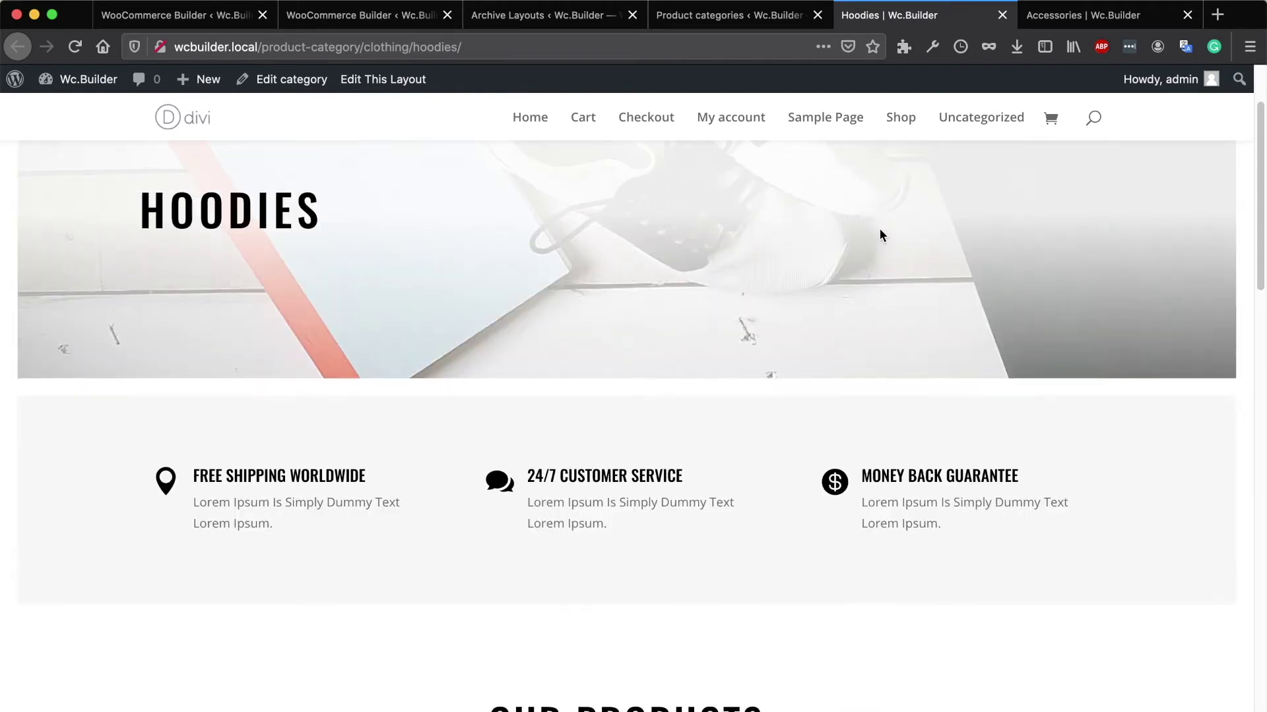
click(1092, 19)
scroll(514, 330, down, 5)
scroll(541, 338, down, 2)
scroll(549, 339, up, 7)
click(909, 16)
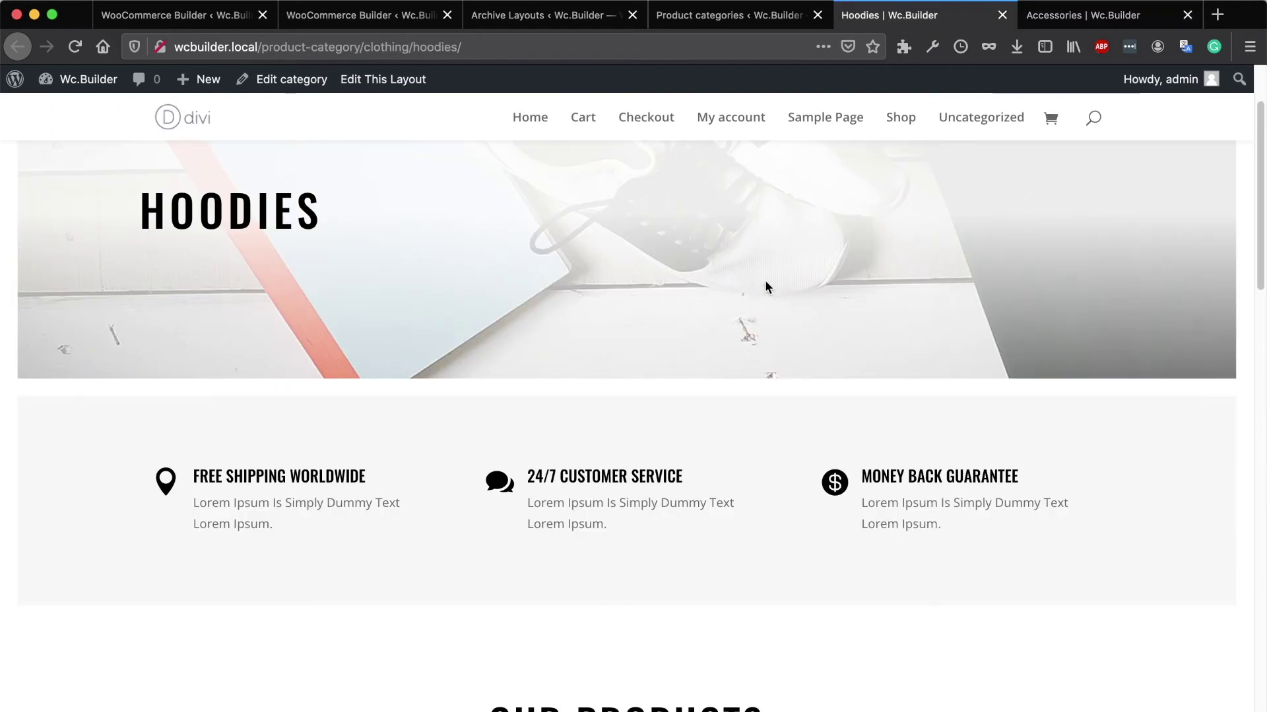
scroll(529, 395, down, 15)
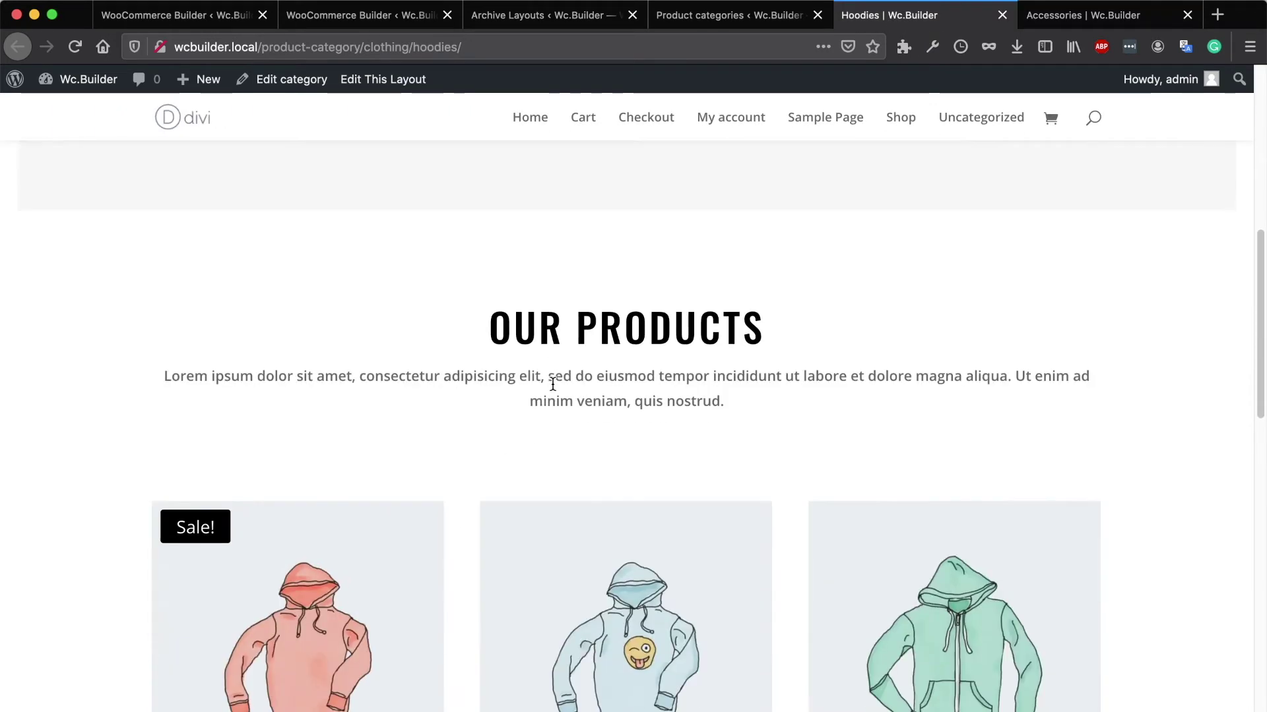
scroll(683, 364, up, 15)
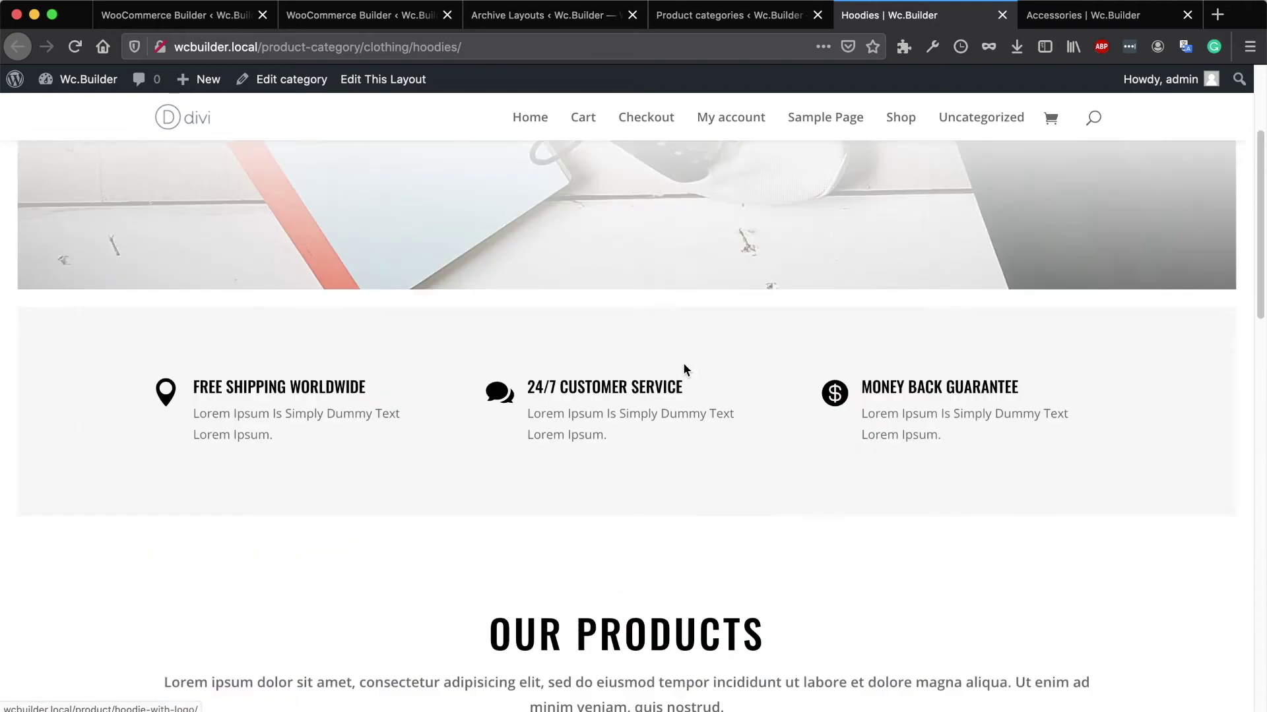
click(538, 20)
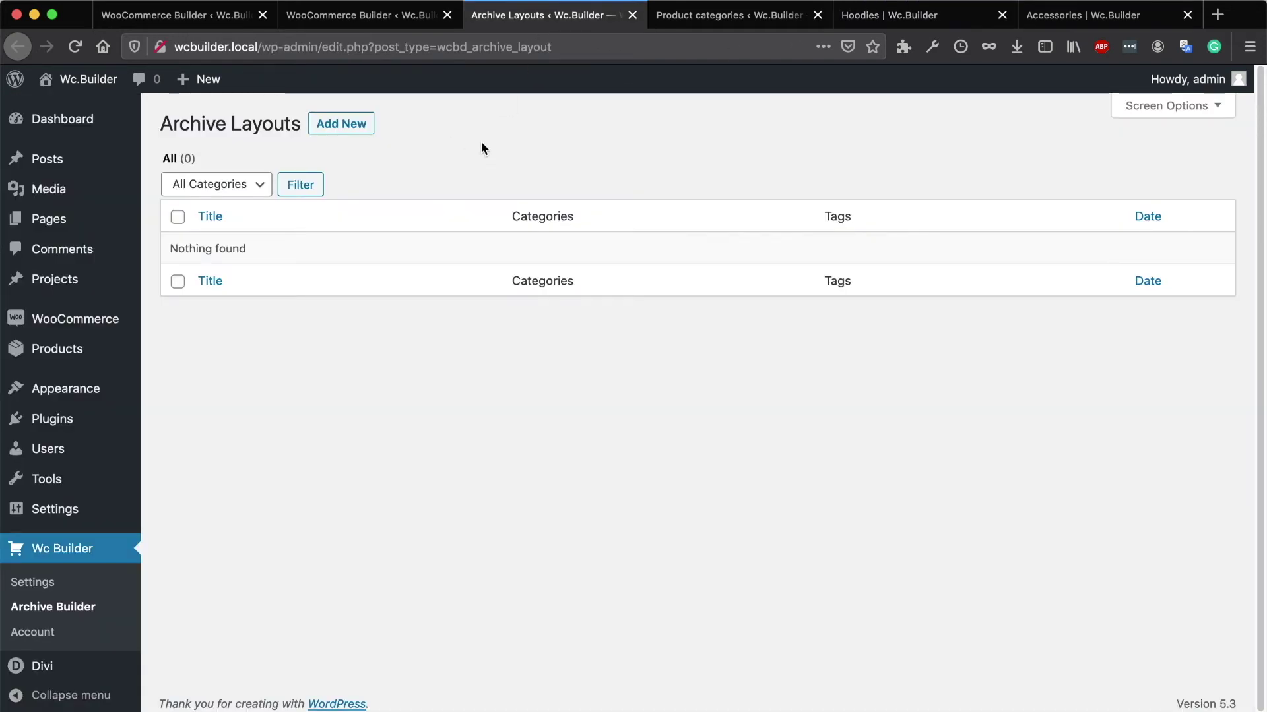
Add a new archive layout titled 'Hoodies Layout' assigned to the Hoodies product category
click(362, 125)
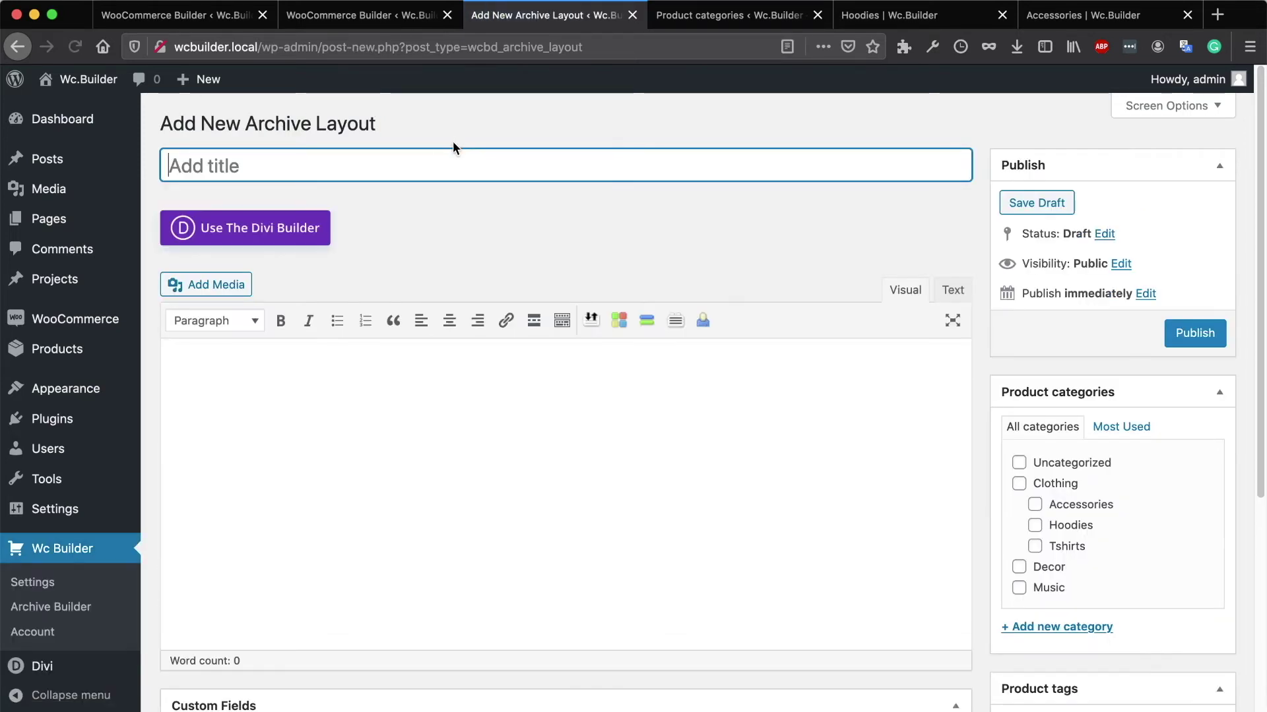
text(Hoodies Layout)
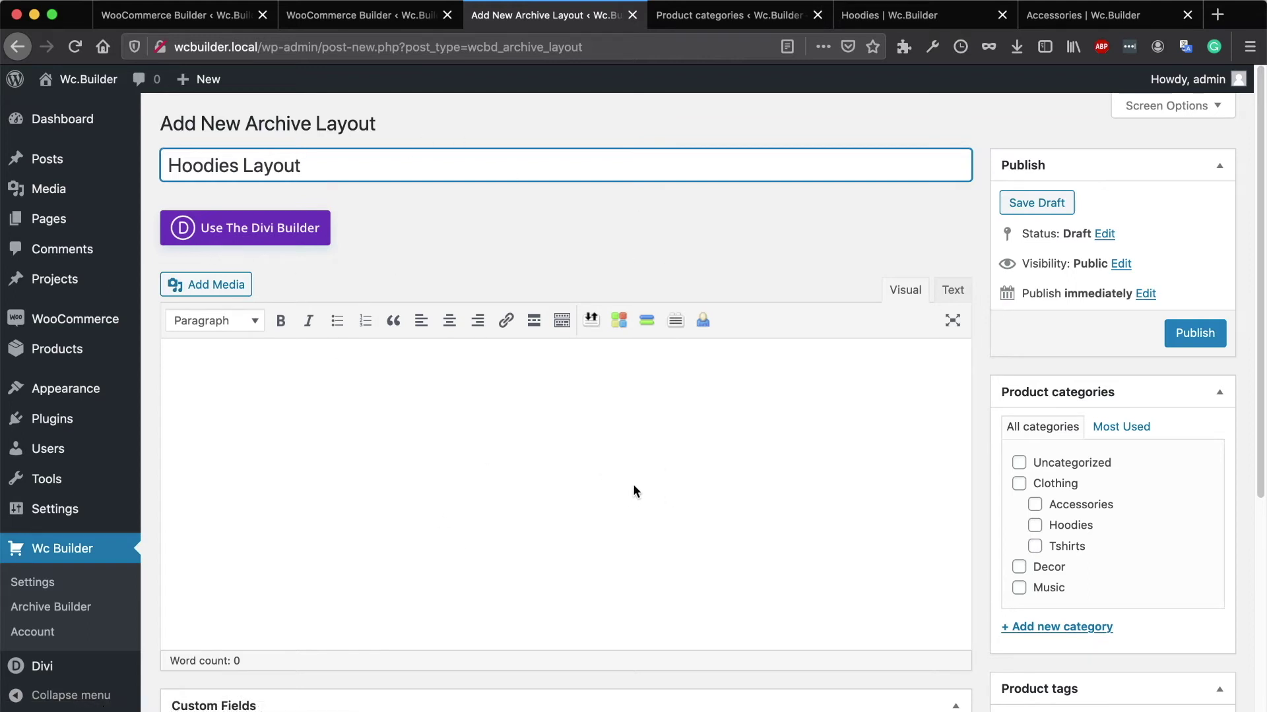
scroll(624, 419, down, 5)
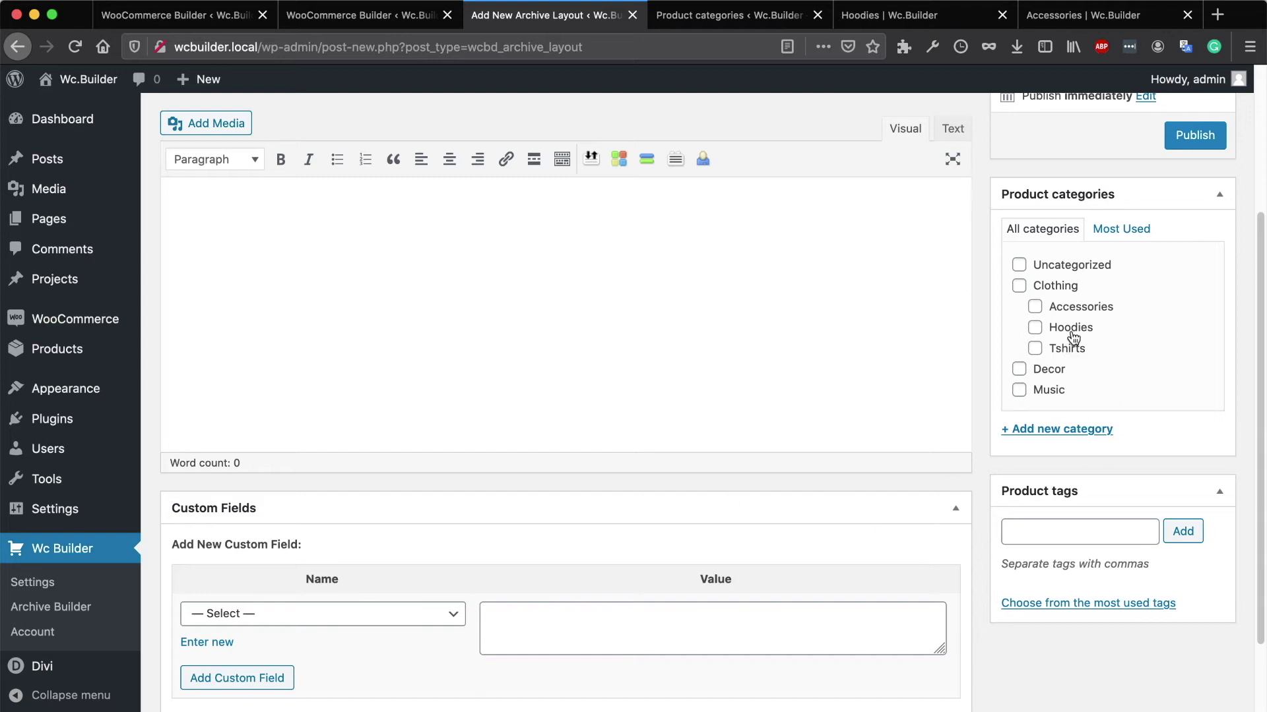
scroll(599, 426, up, 5)
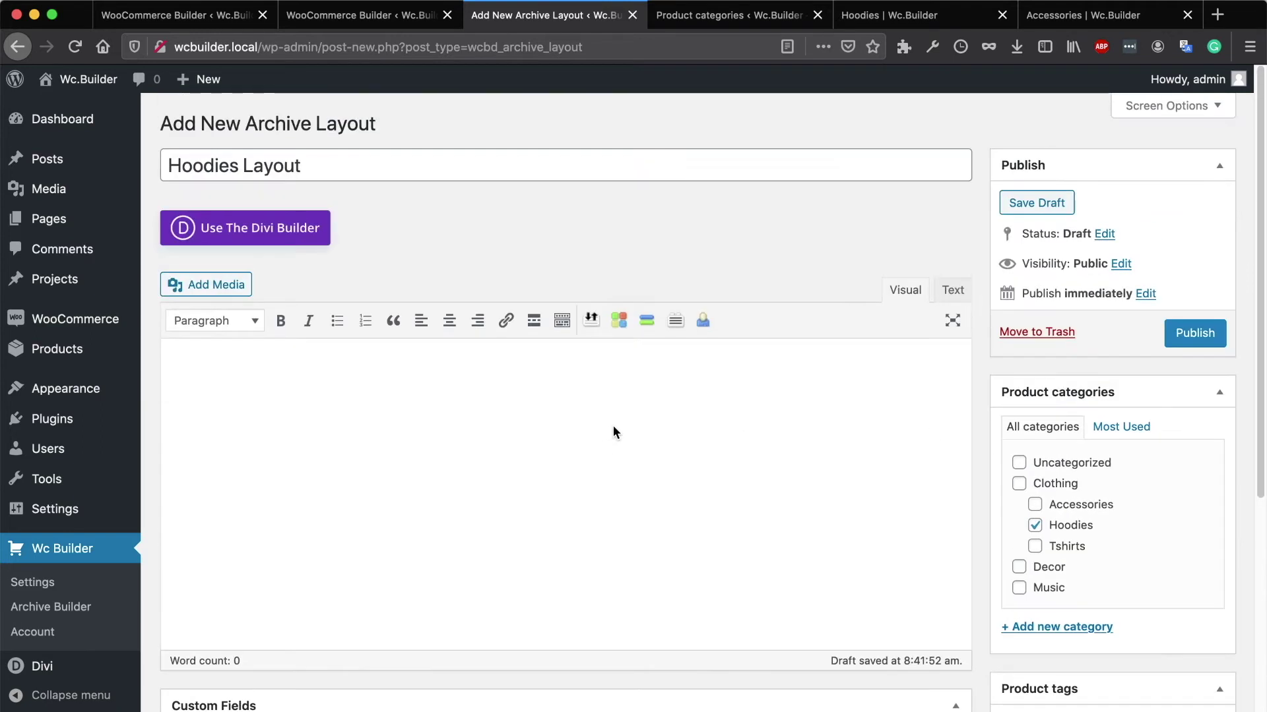
click(282, 235)
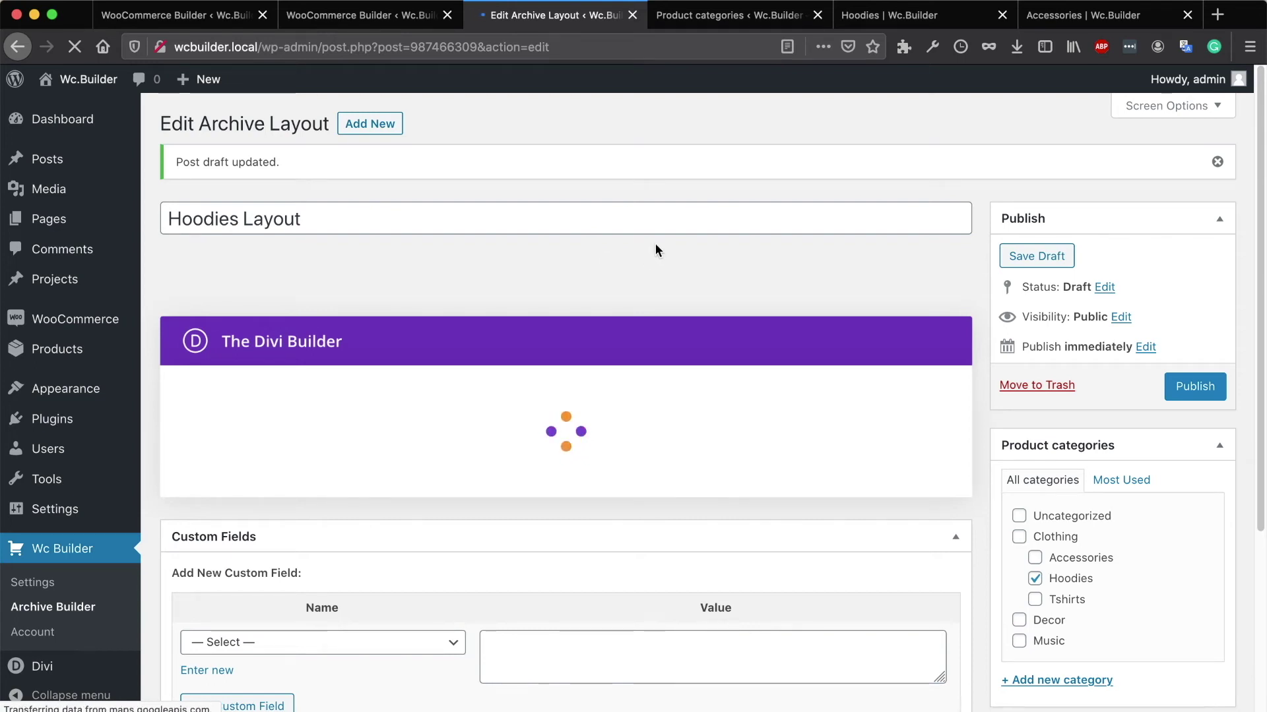
Switch Hoodies Layout to the Divi Builder and dismiss the starting layout options
scroll(655, 249, down, 3)
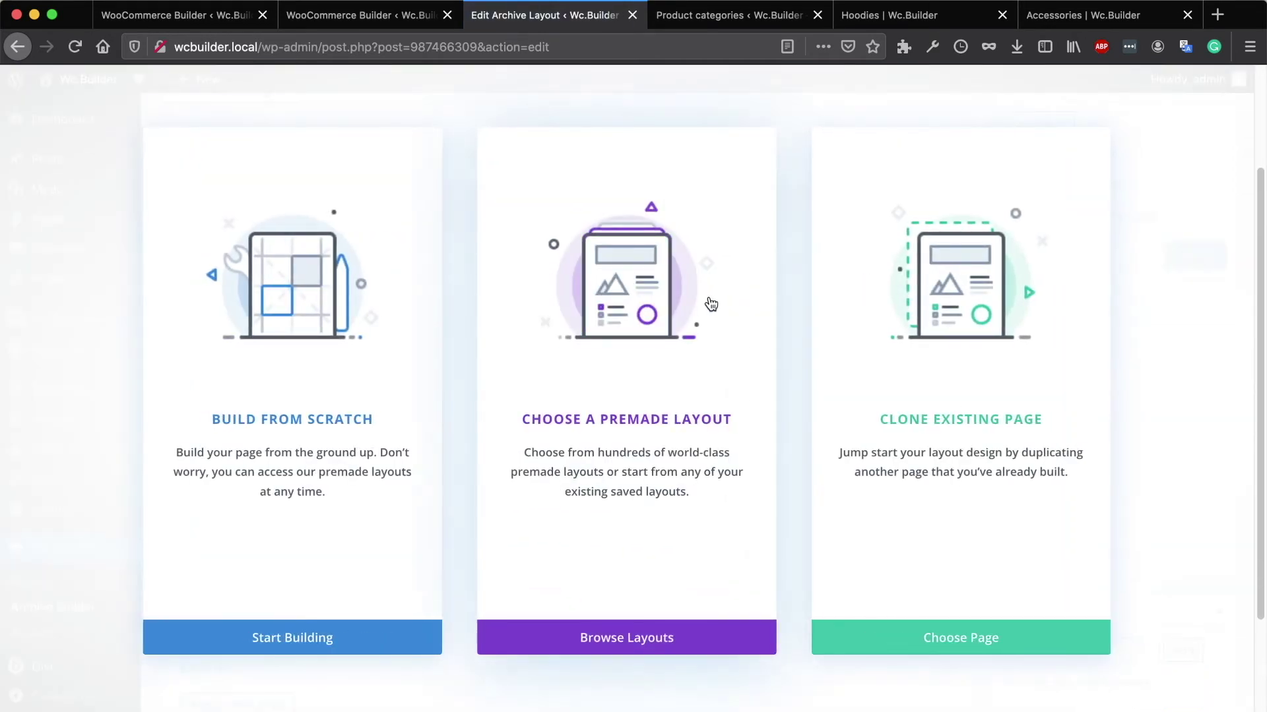
key(Escape)
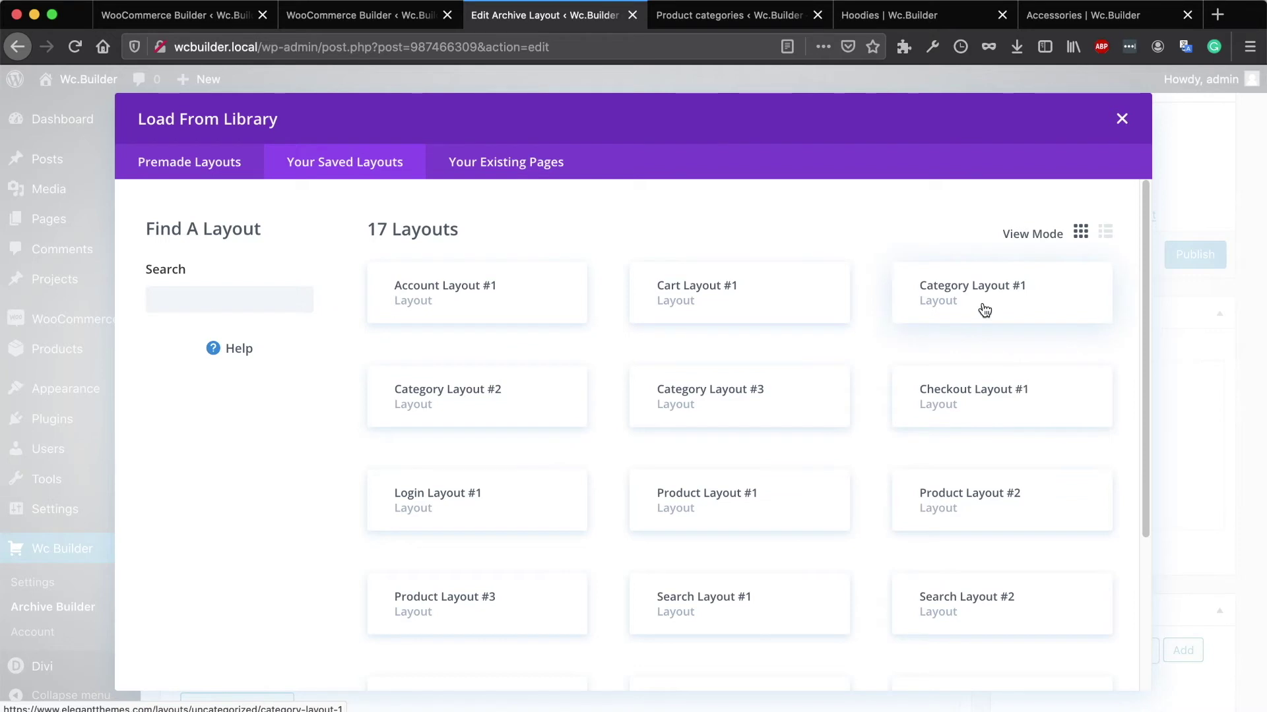
Load Category Layout #2 into the Hoodies Layout, publish it, and reload the Hoodies category page
click(493, 401)
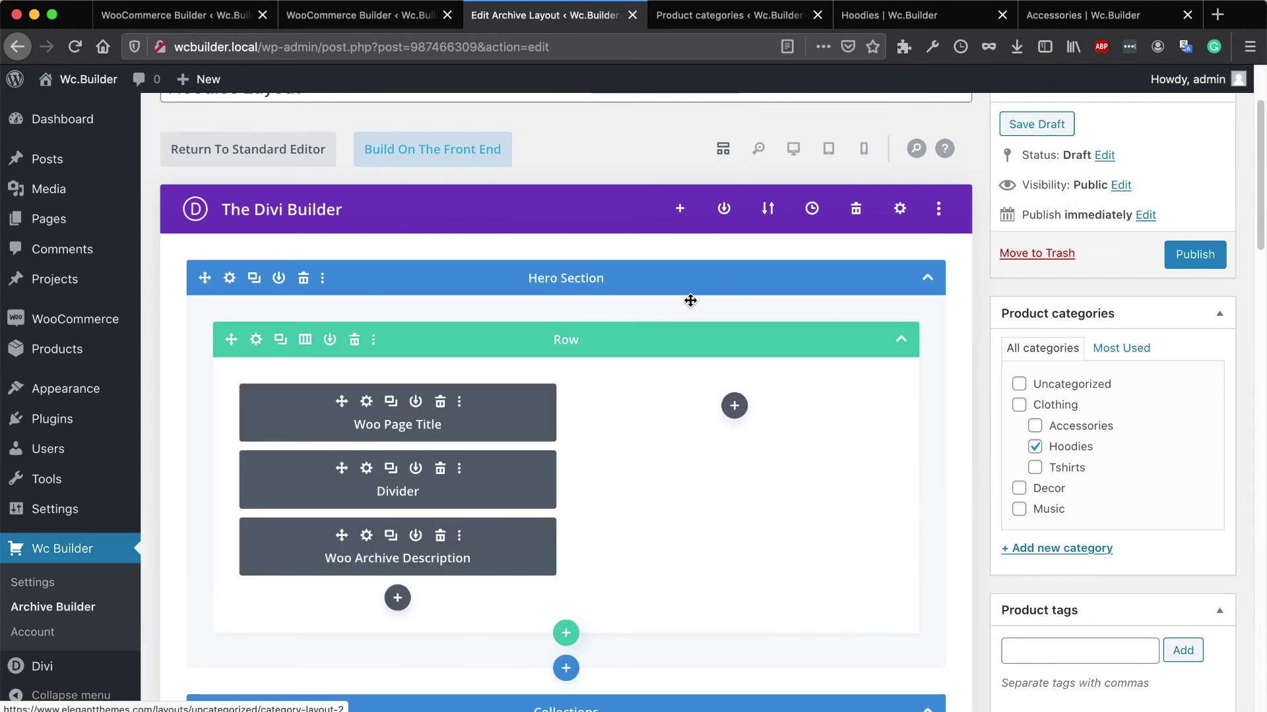
click(1187, 263)
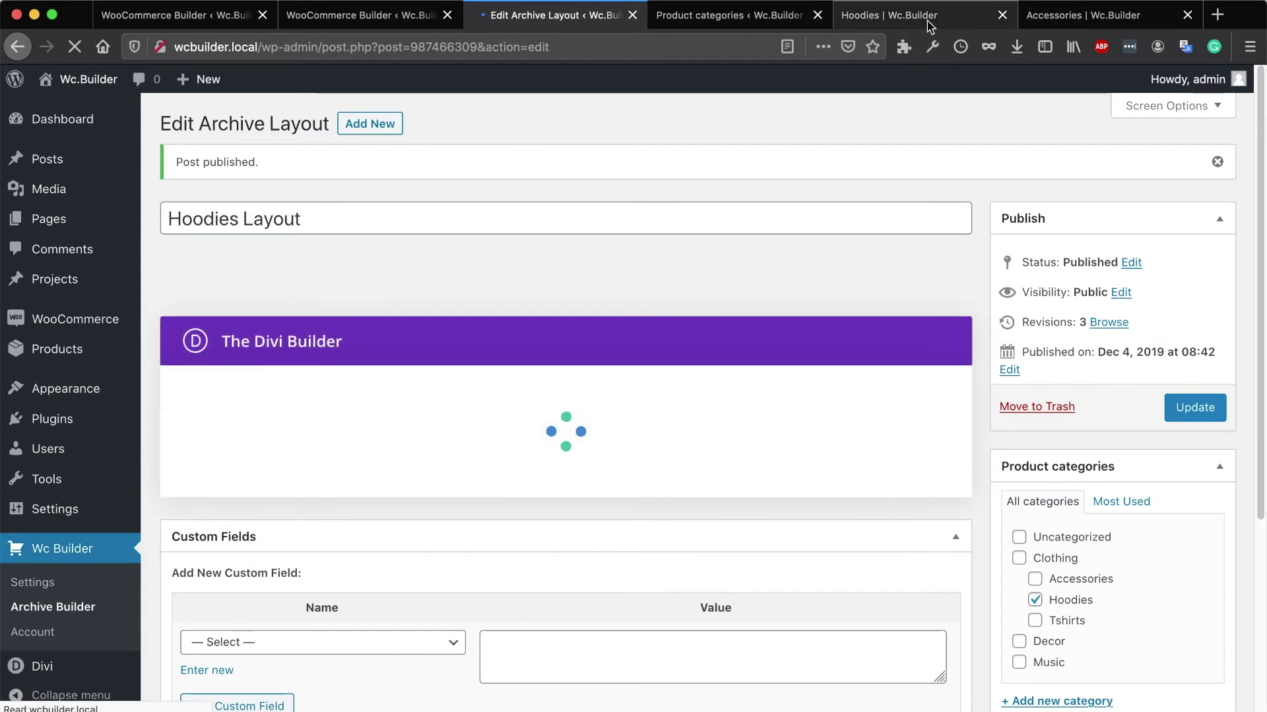
click(925, 15)
click(75, 47)
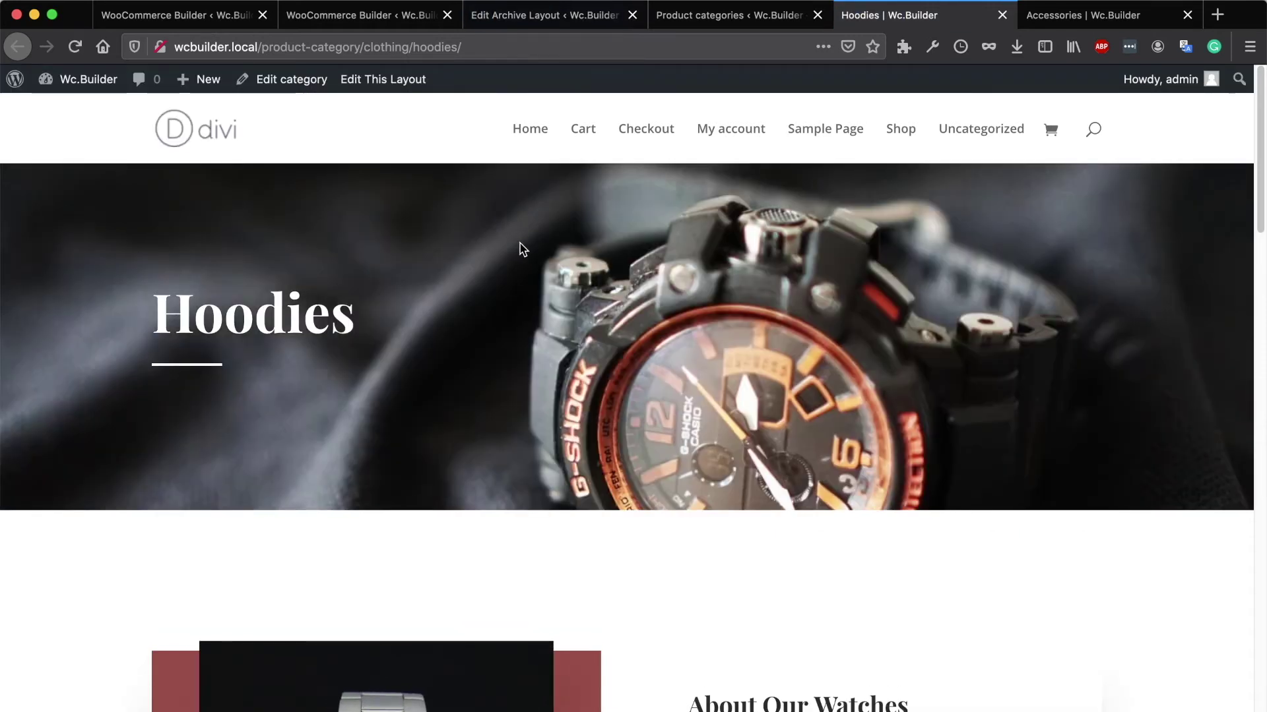
Scroll through the Hoodies page's new design with its three hoodies, then reopen the Hoodies Layout editor
scroll(529, 249, down, 10)
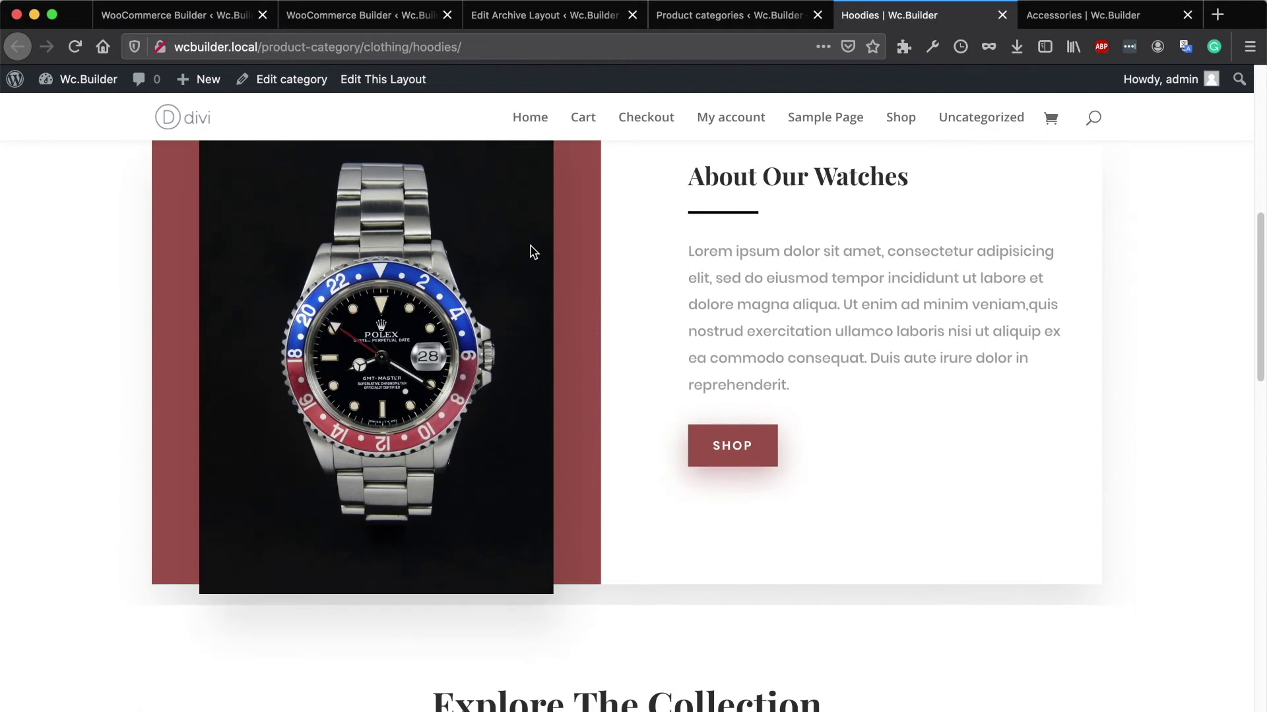
scroll(532, 250, down, 7)
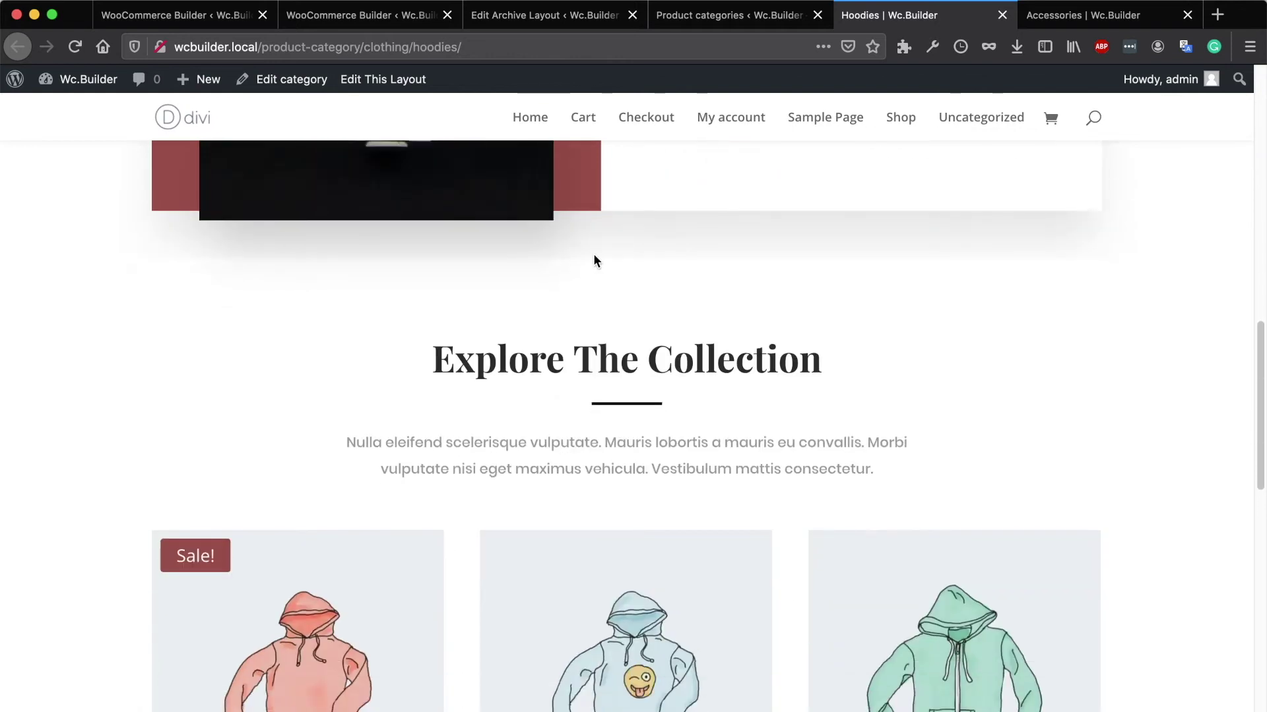
scroll(402, 315, down, 5)
scroll(594, 317, down, 6)
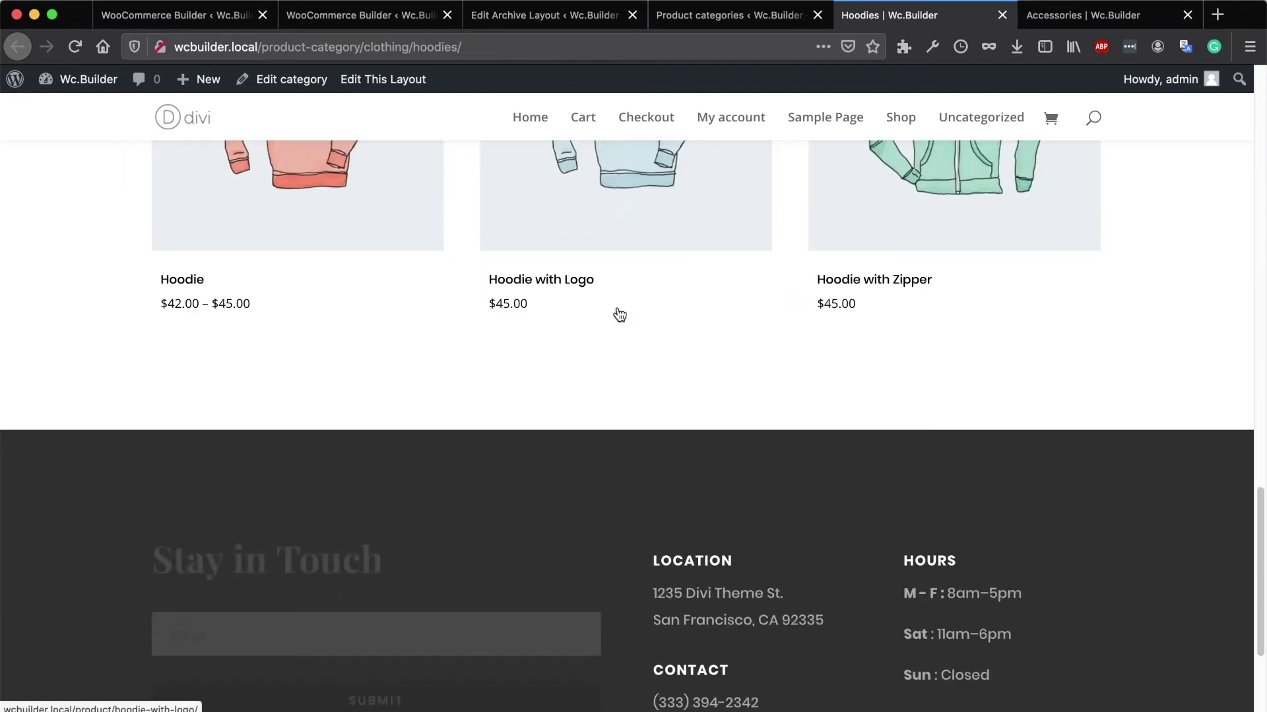
scroll(620, 314, down, 4)
scroll(631, 314, up, 8)
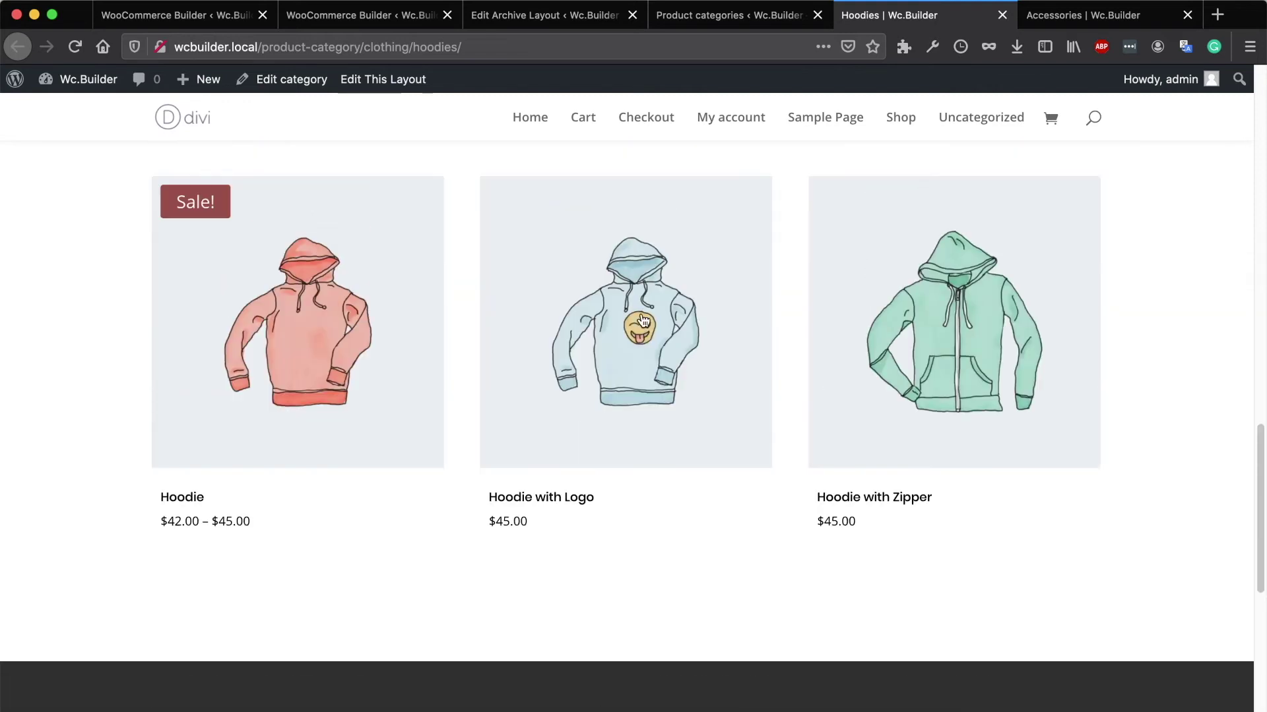
click(723, 23)
click(537, 16)
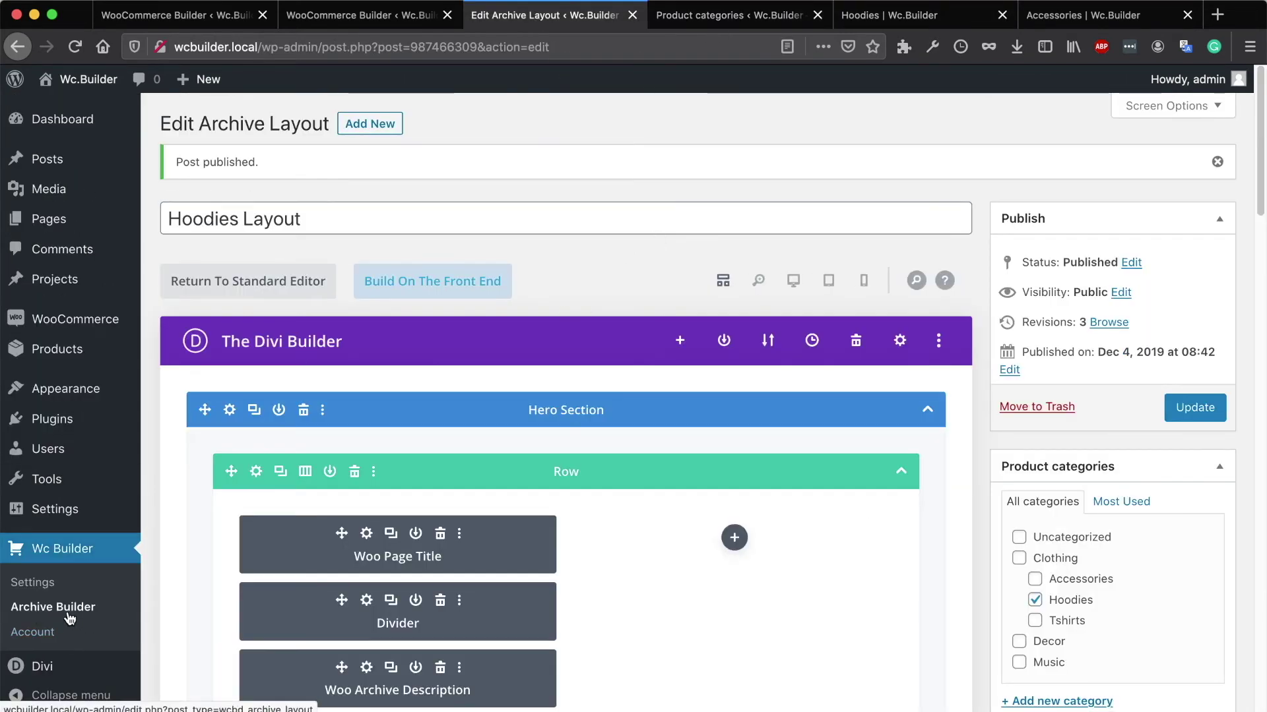
Close the Edit Archive Layout, Product categories, Hoodies and Accessories tabs
click(633, 15)
click(632, 16)
click(633, 15)
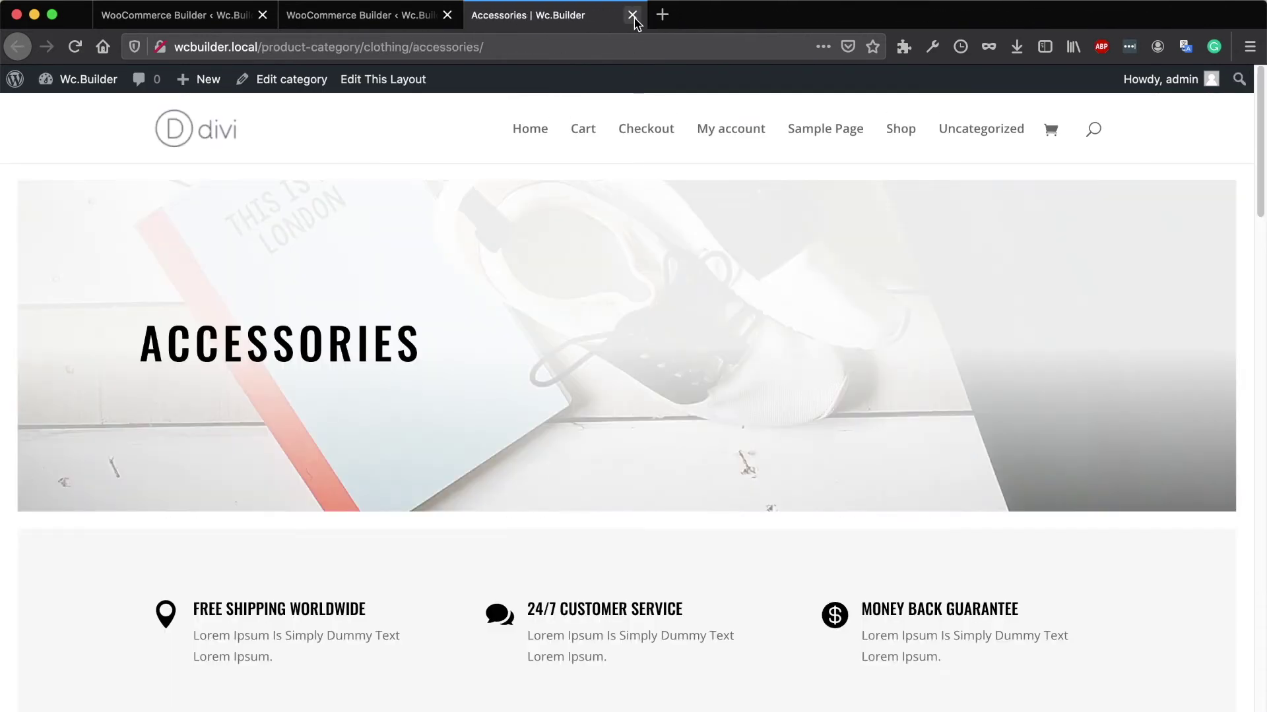
click(632, 15)
scroll(656, 346, down, 3)
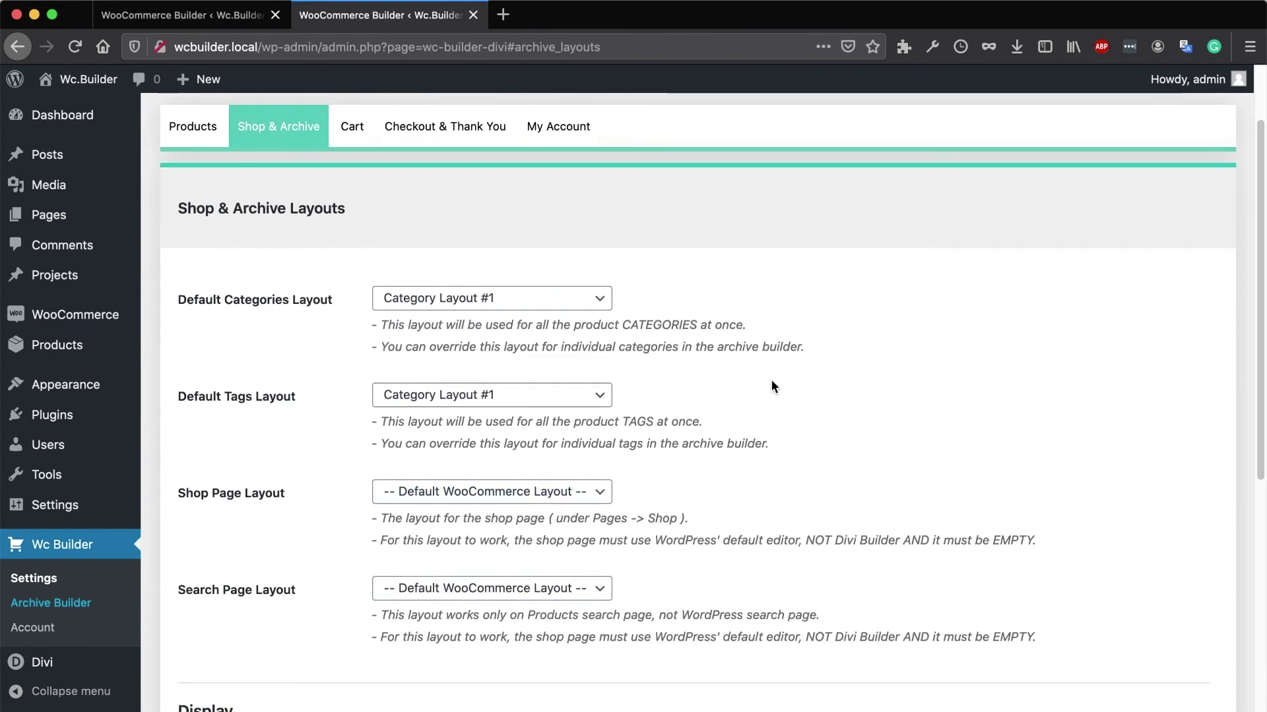
scroll(774, 382, down, 7)
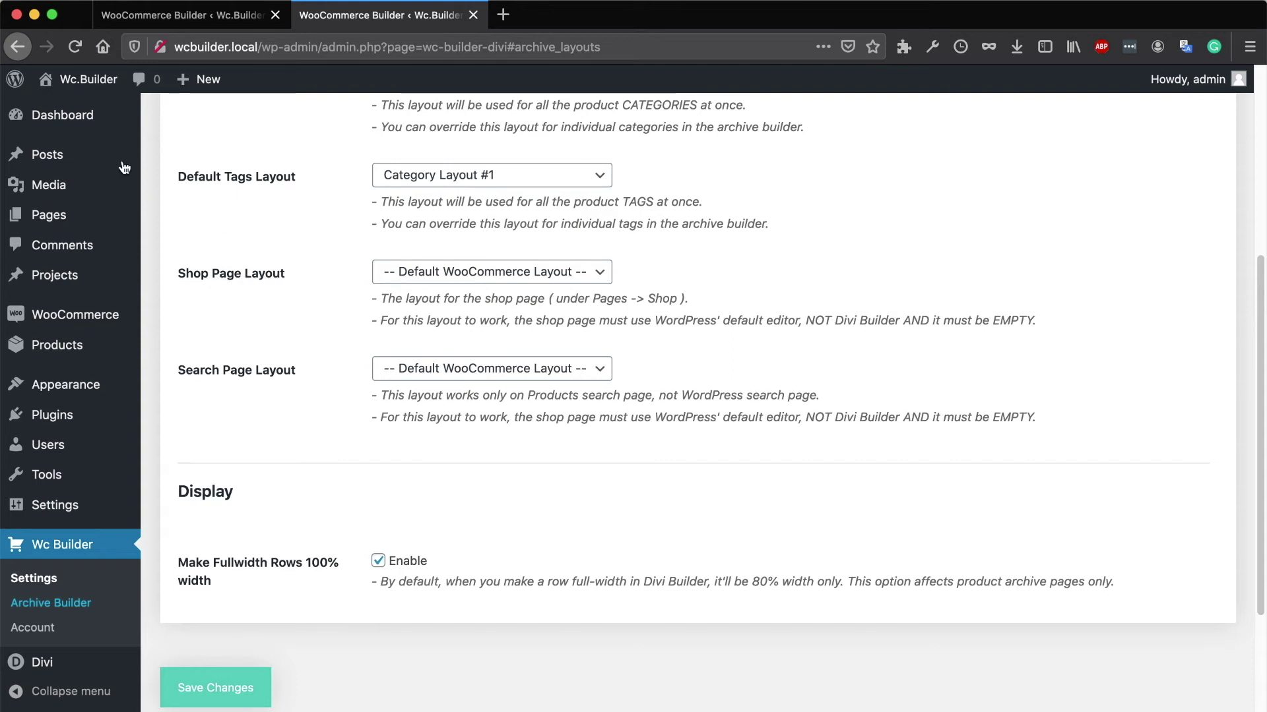
Open Visit Store in a new tab, review the 16-product Shop page, and return to the builder settings
mouse_move(80, 80)
right_click(77, 136)
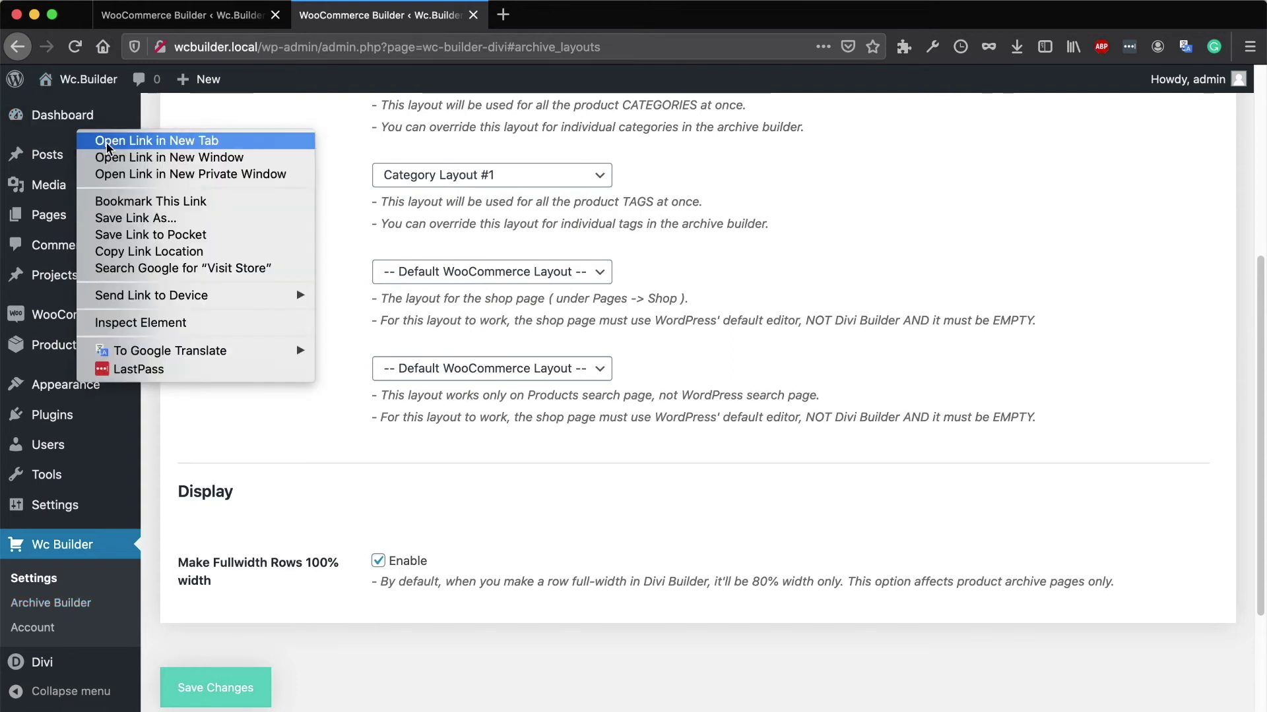
click(105, 137)
click(571, 16)
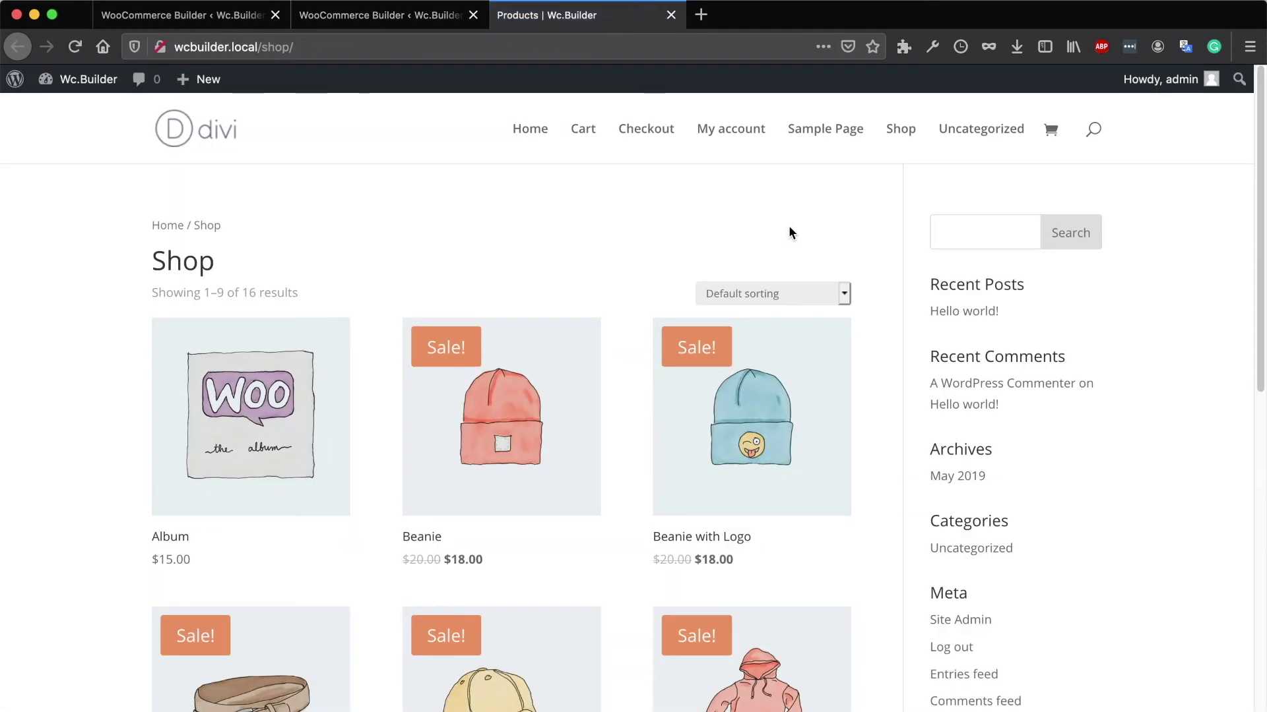
scroll(1092, 389, down, 10)
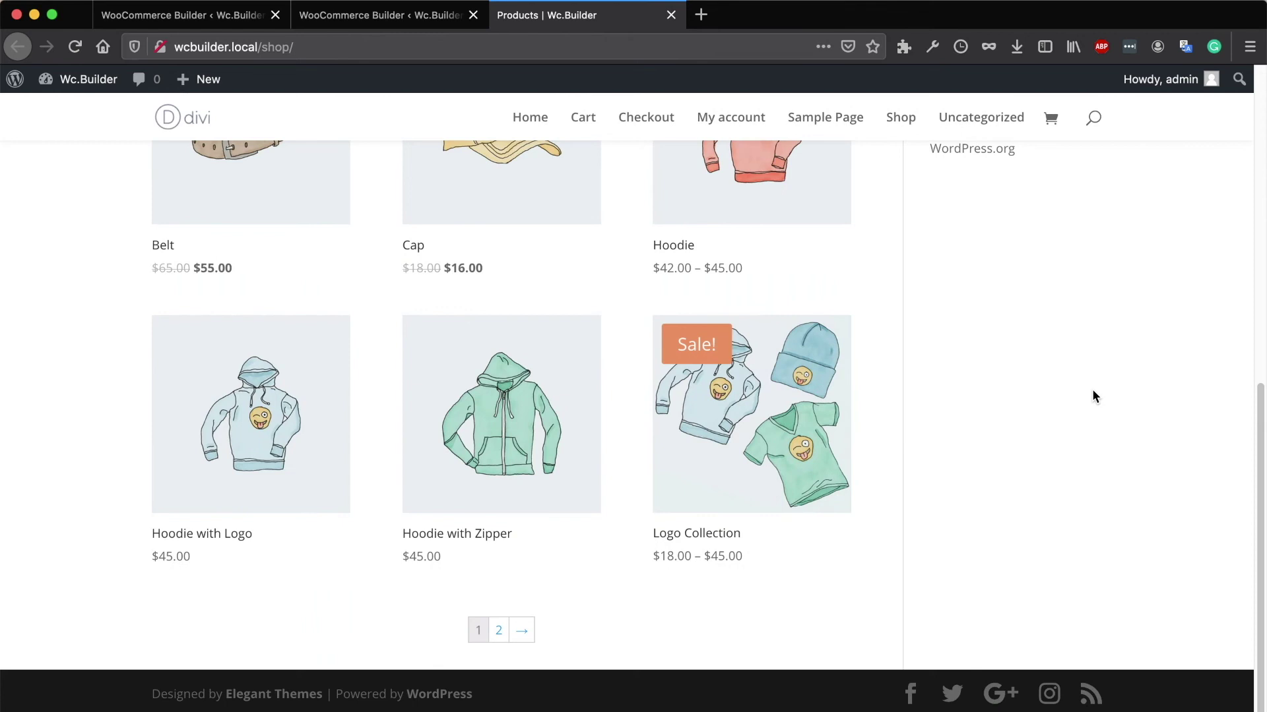
scroll(1091, 387, up, 10)
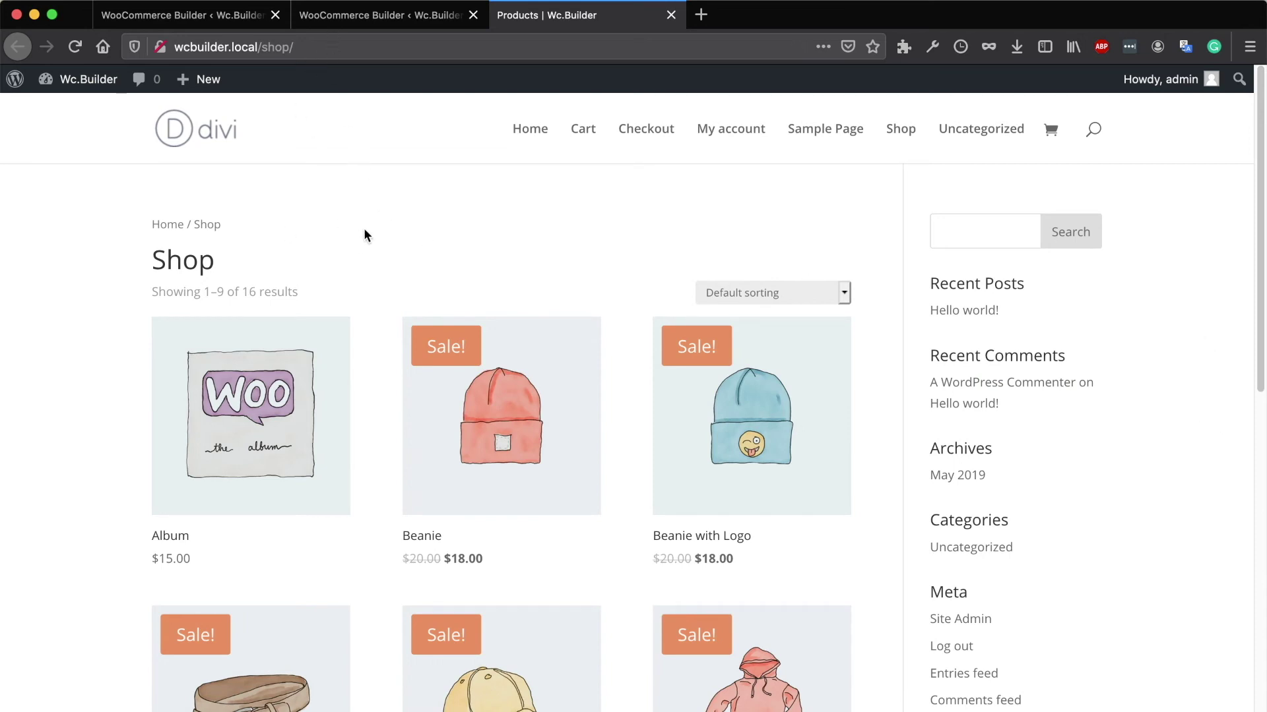
click(367, 20)
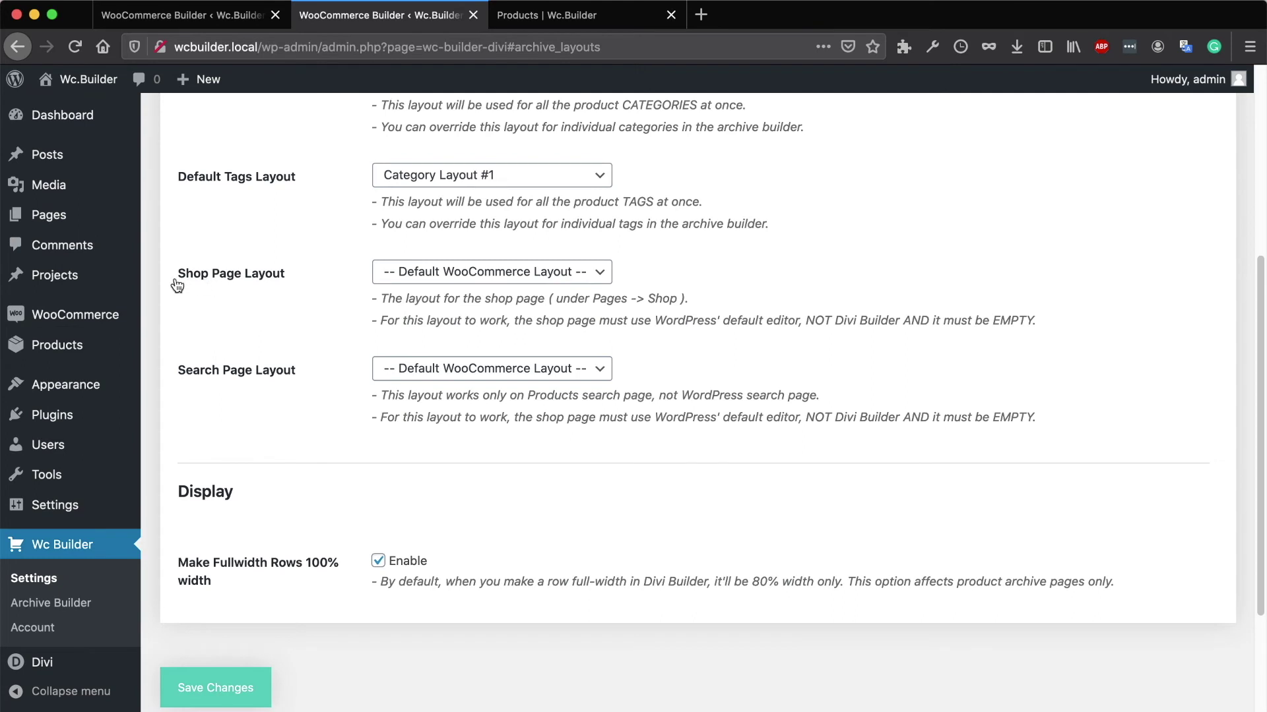
Under Shop & Archive, choose Shop Layout #1 as the Shop Page Layout and save changes
click(421, 273)
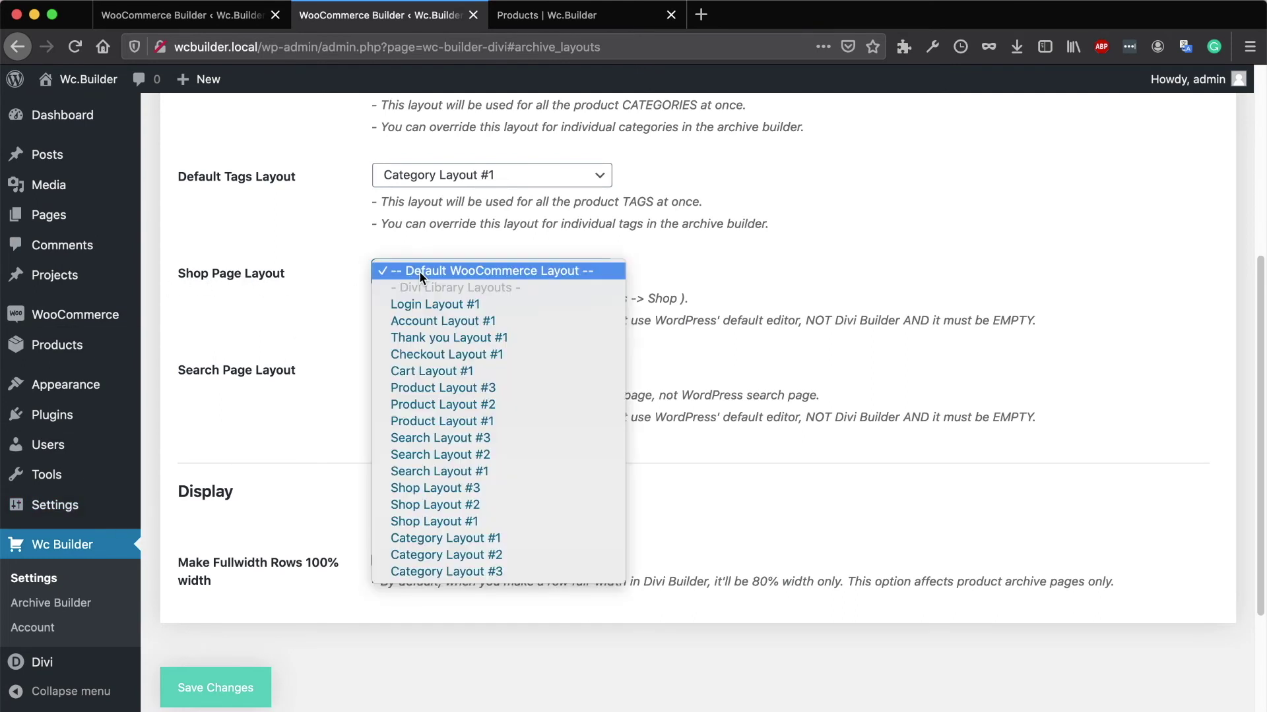
click(471, 522)
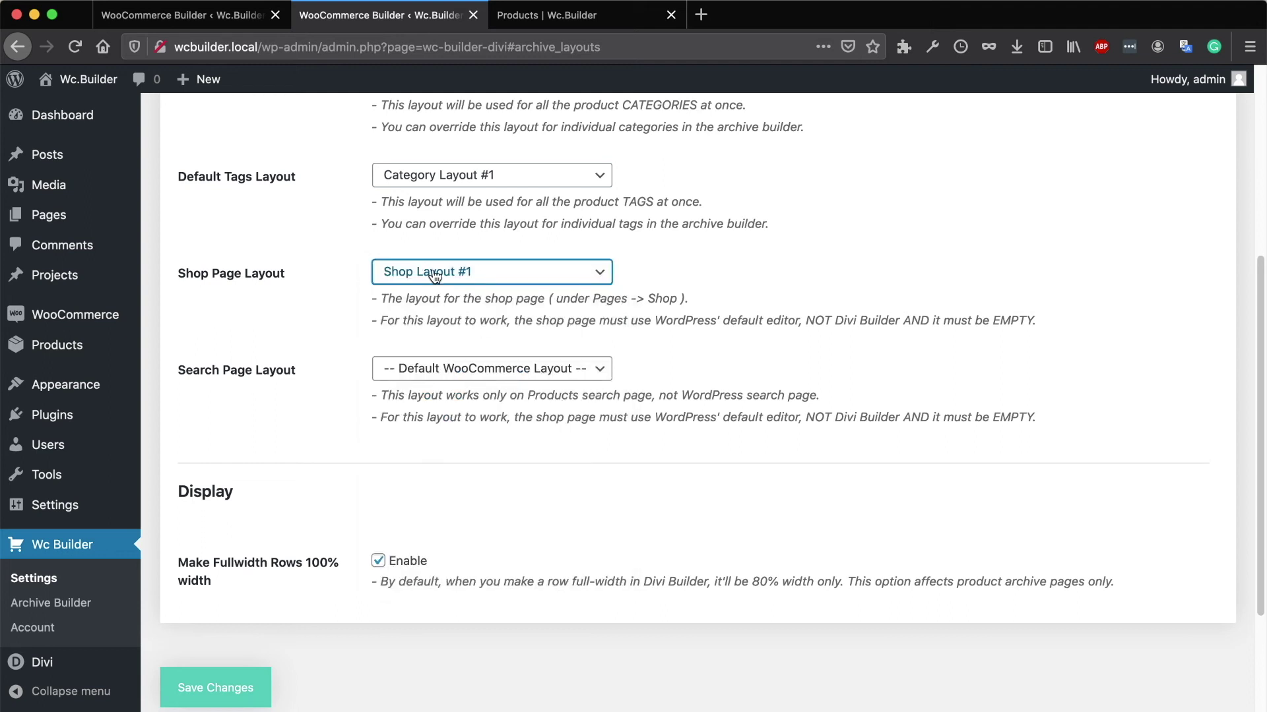
scroll(625, 429, down, 3)
click(192, 554)
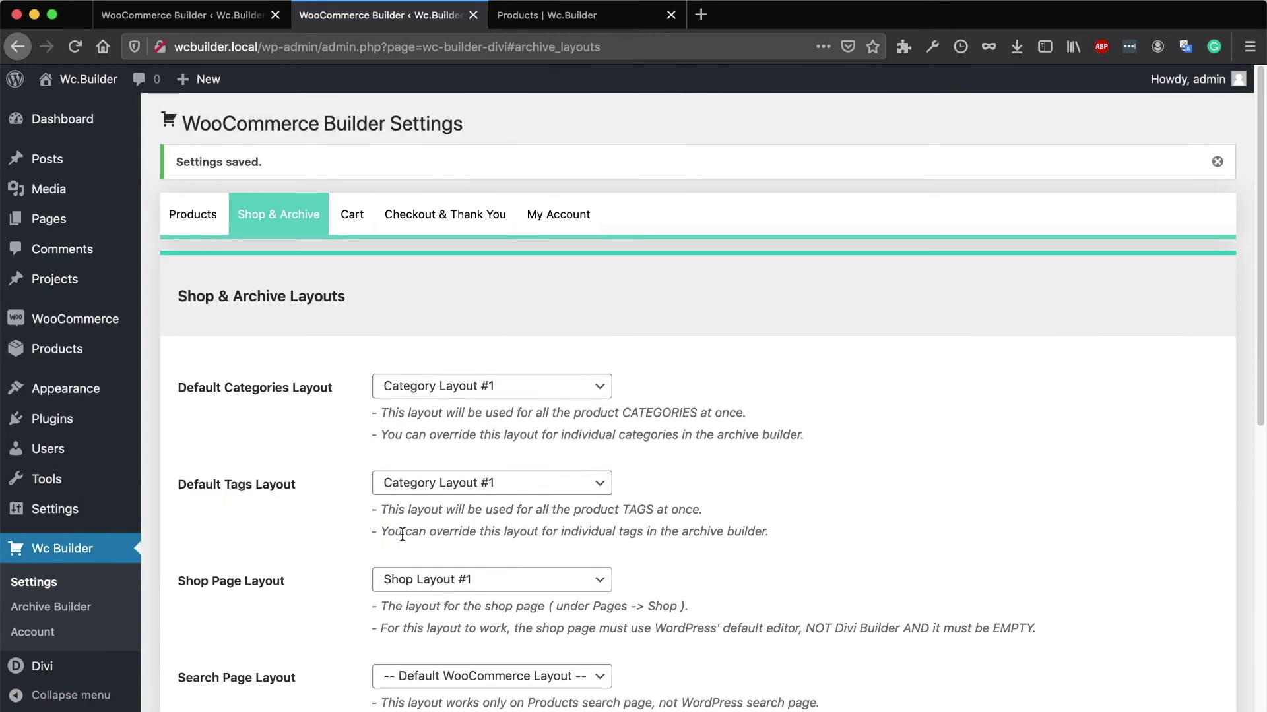
click(552, 16)
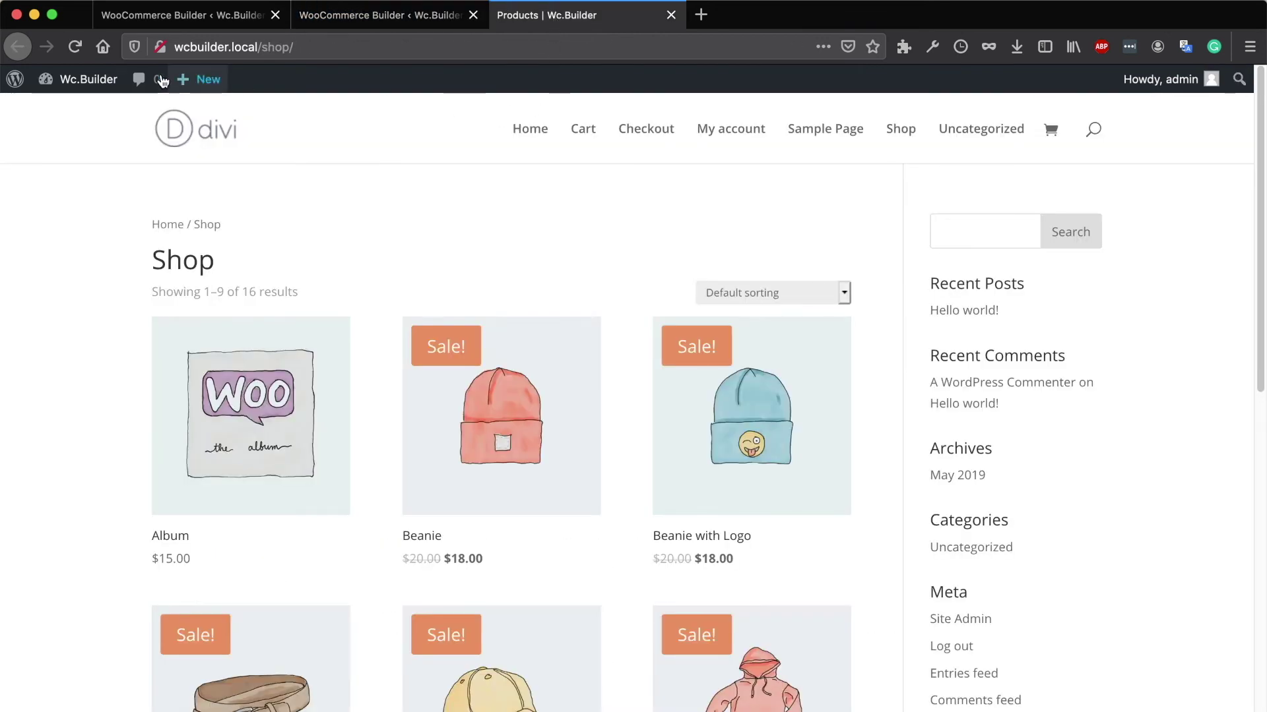
Reload the storefront Shop page and review its SHOP banner and New Products grid
click(76, 47)
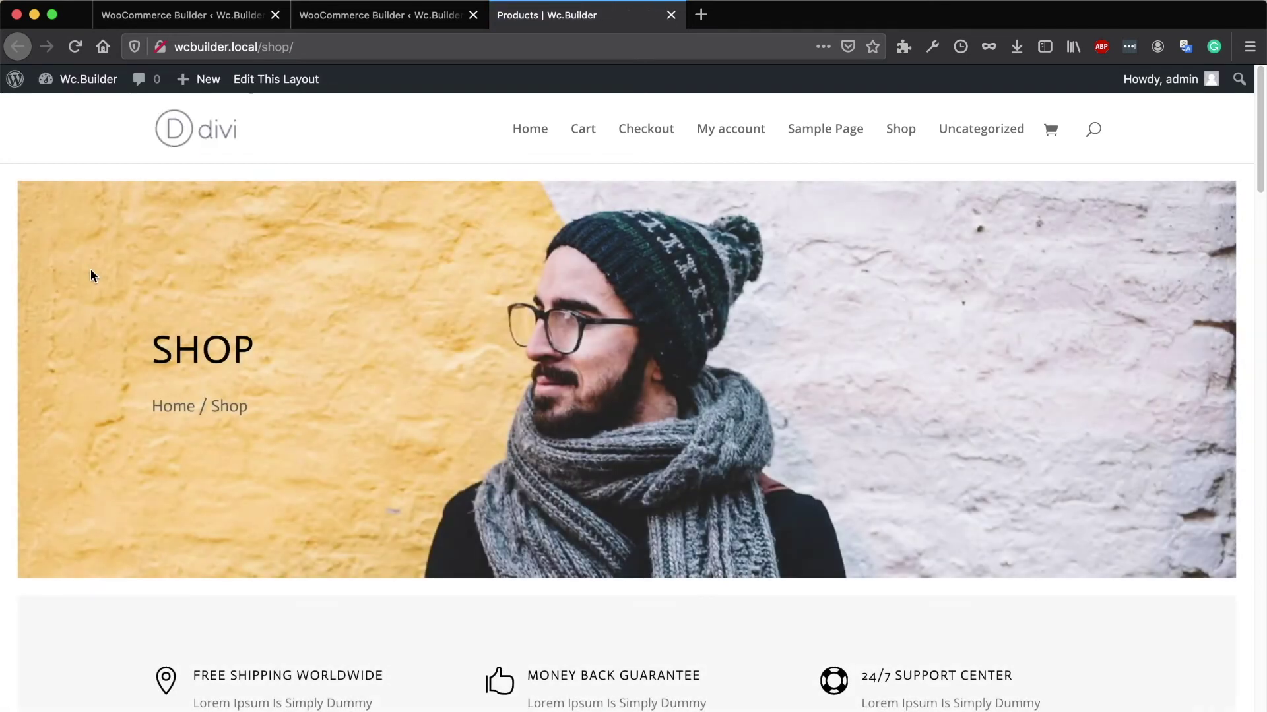
scroll(153, 297, down, 12)
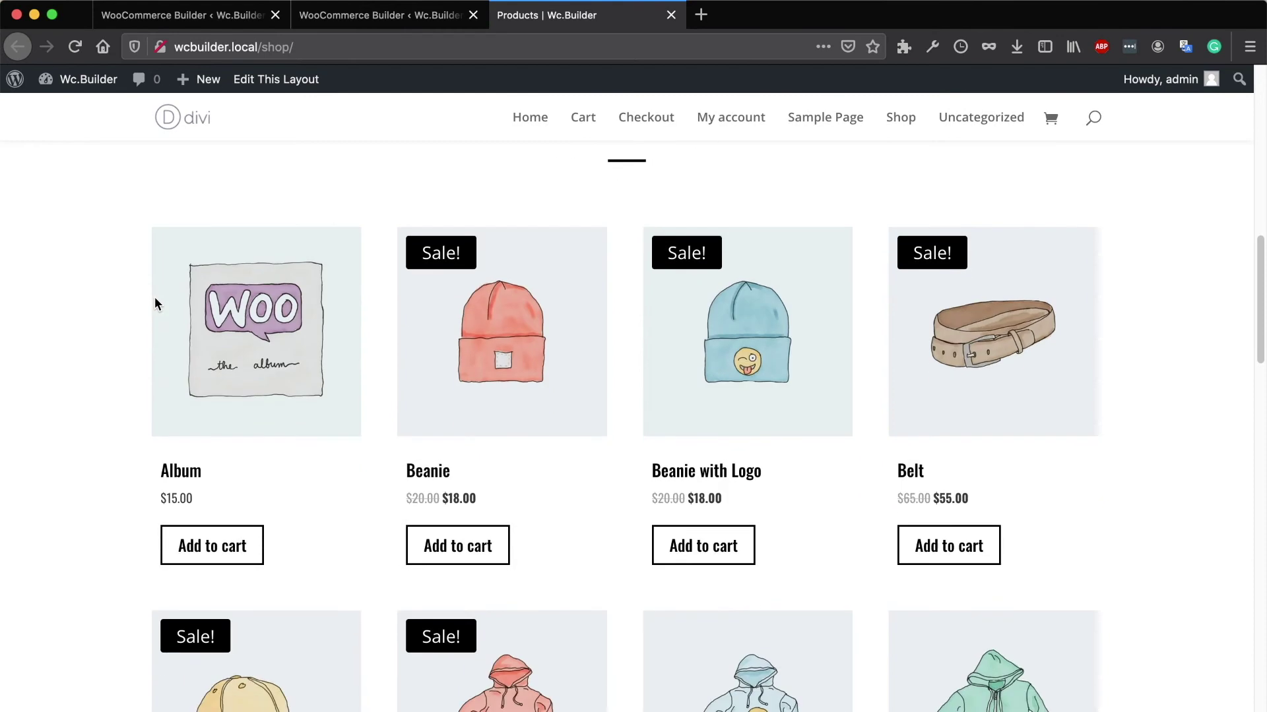
scroll(154, 297, down, 15)
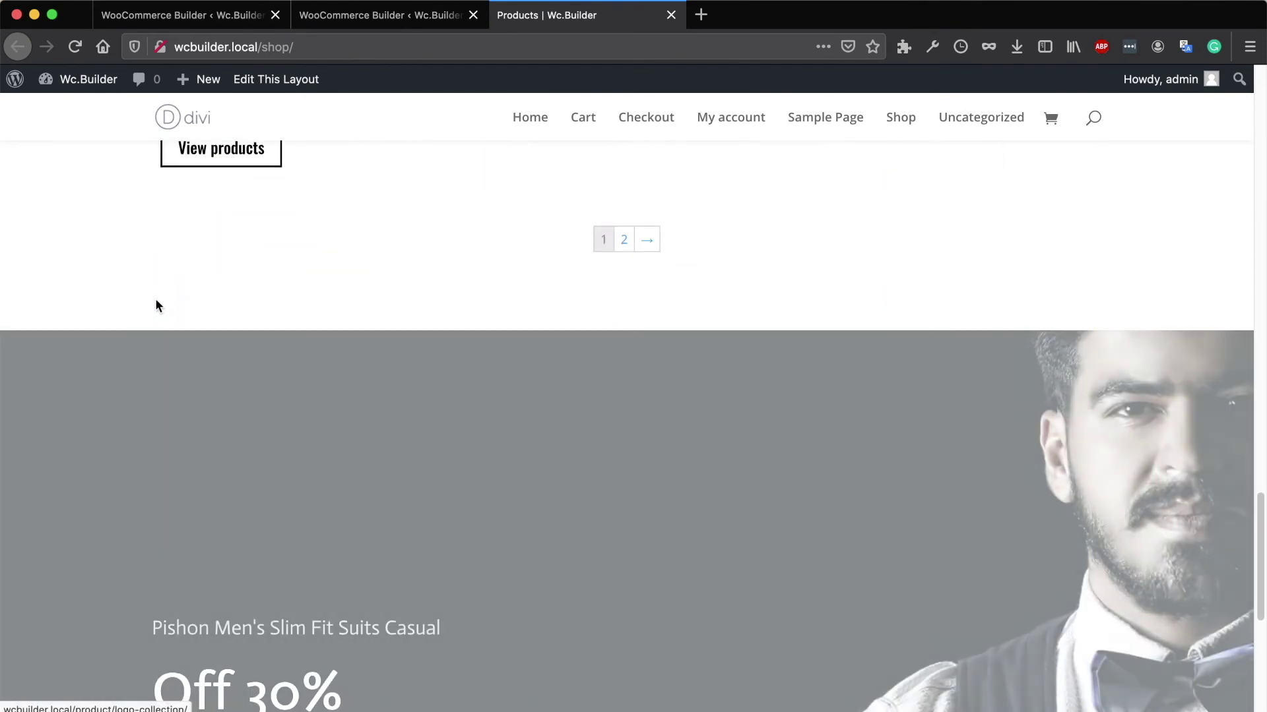
scroll(153, 310, up, 15)
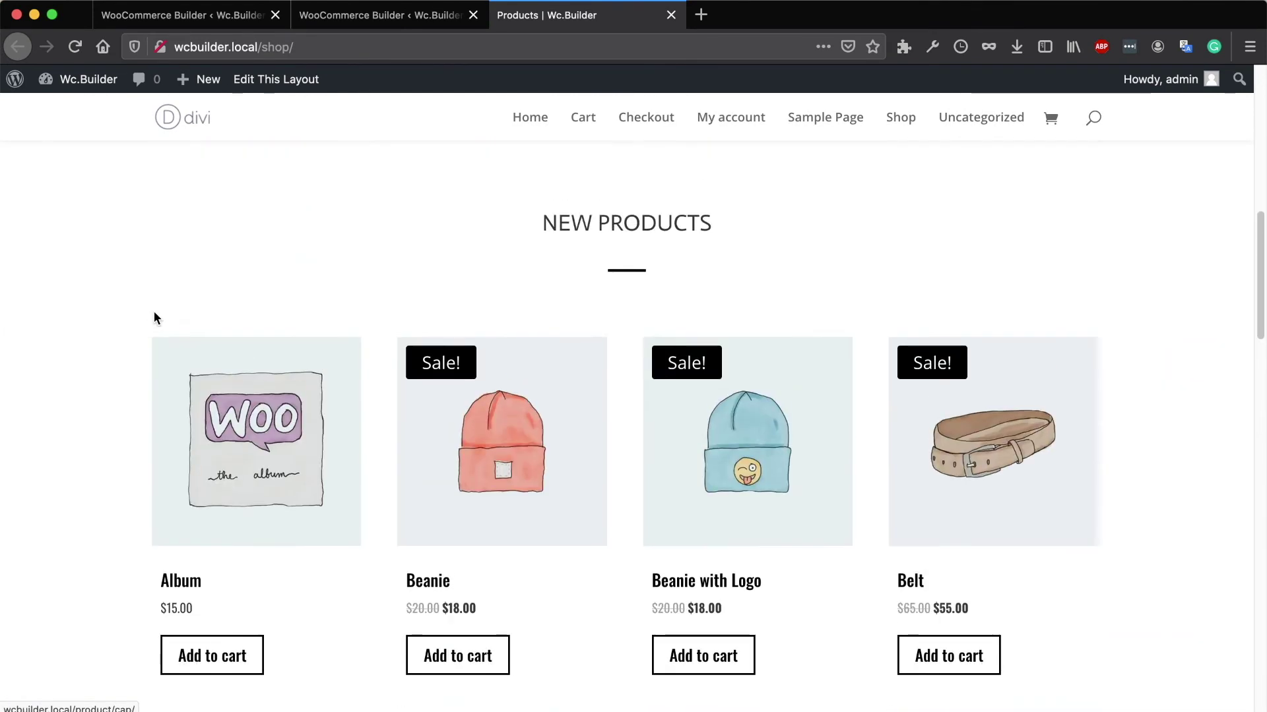
scroll(154, 318, up, 8)
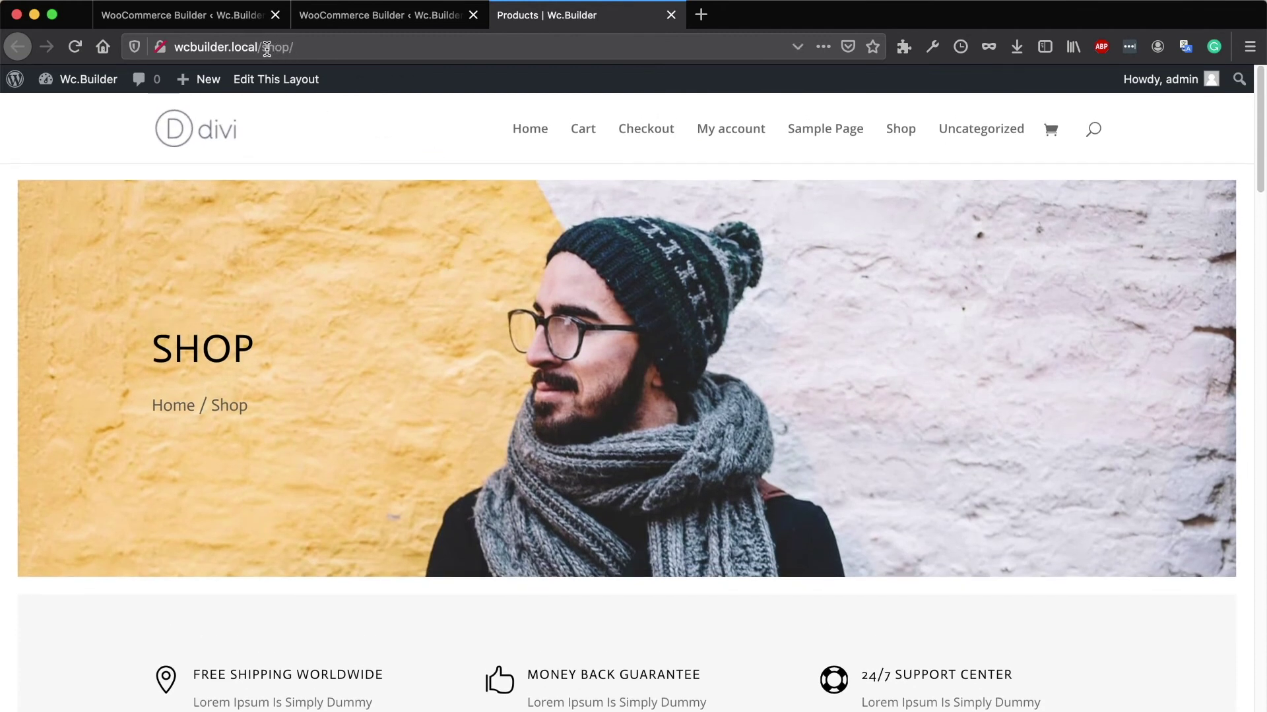
click(353, 16)
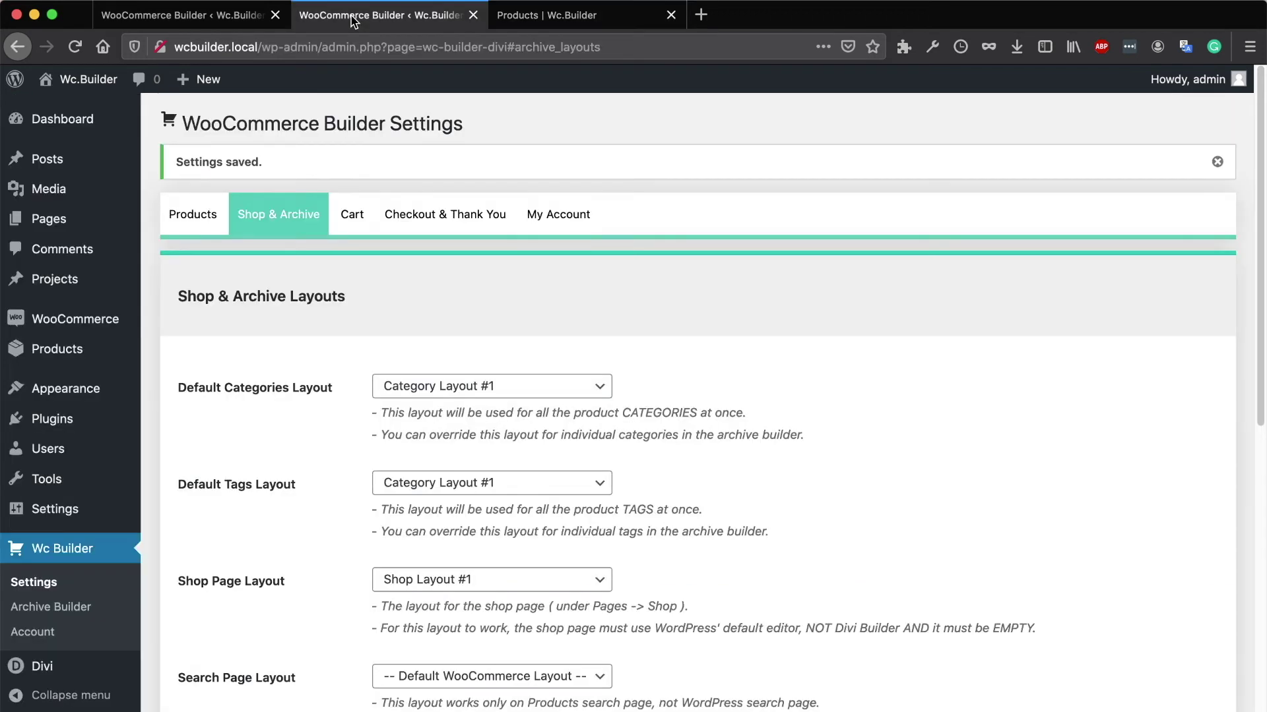
Open the admin Pages list in a new background tab via the sidebar Pages link
mouse_move(83, 218)
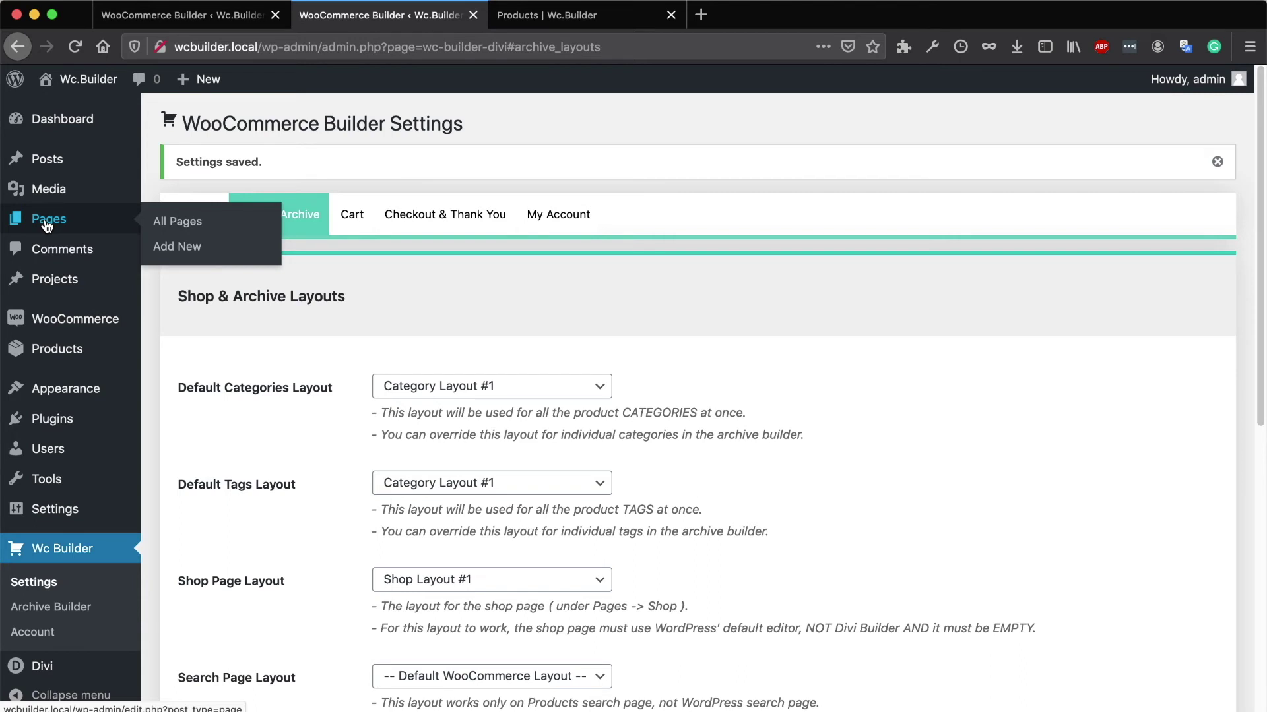
scroll(464, 326, down, 4)
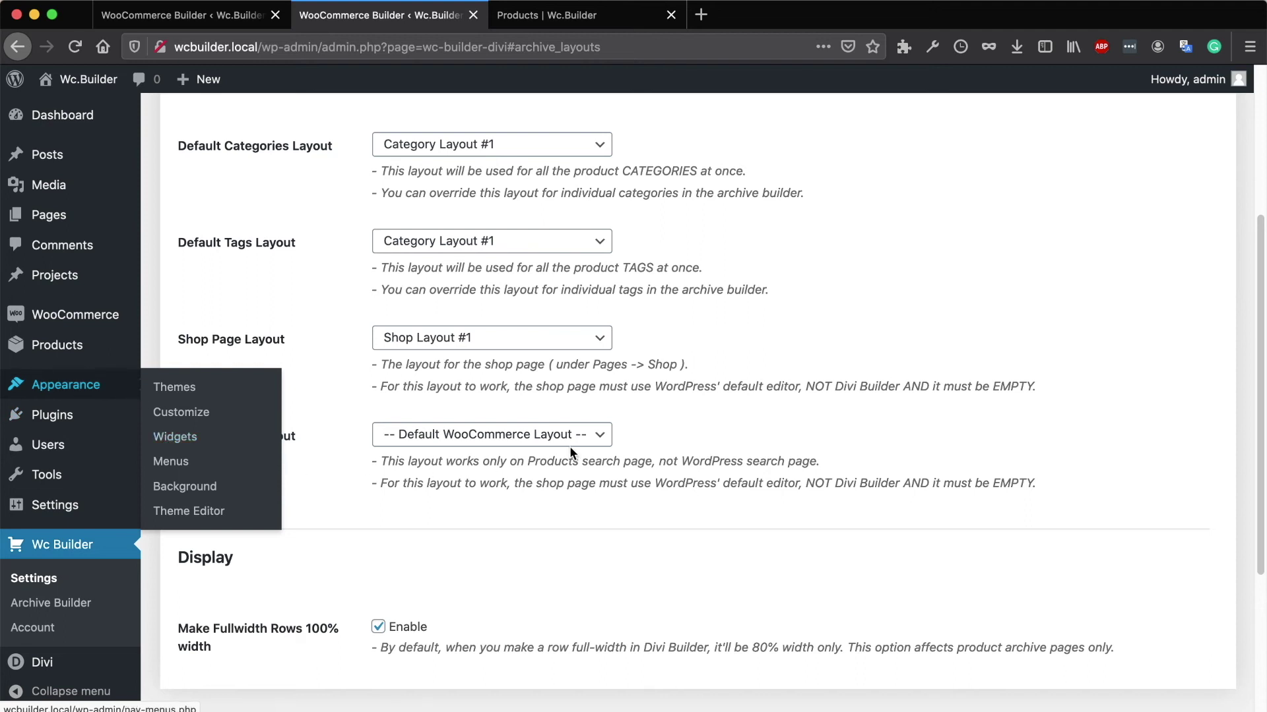
mouse_move(60, 219)
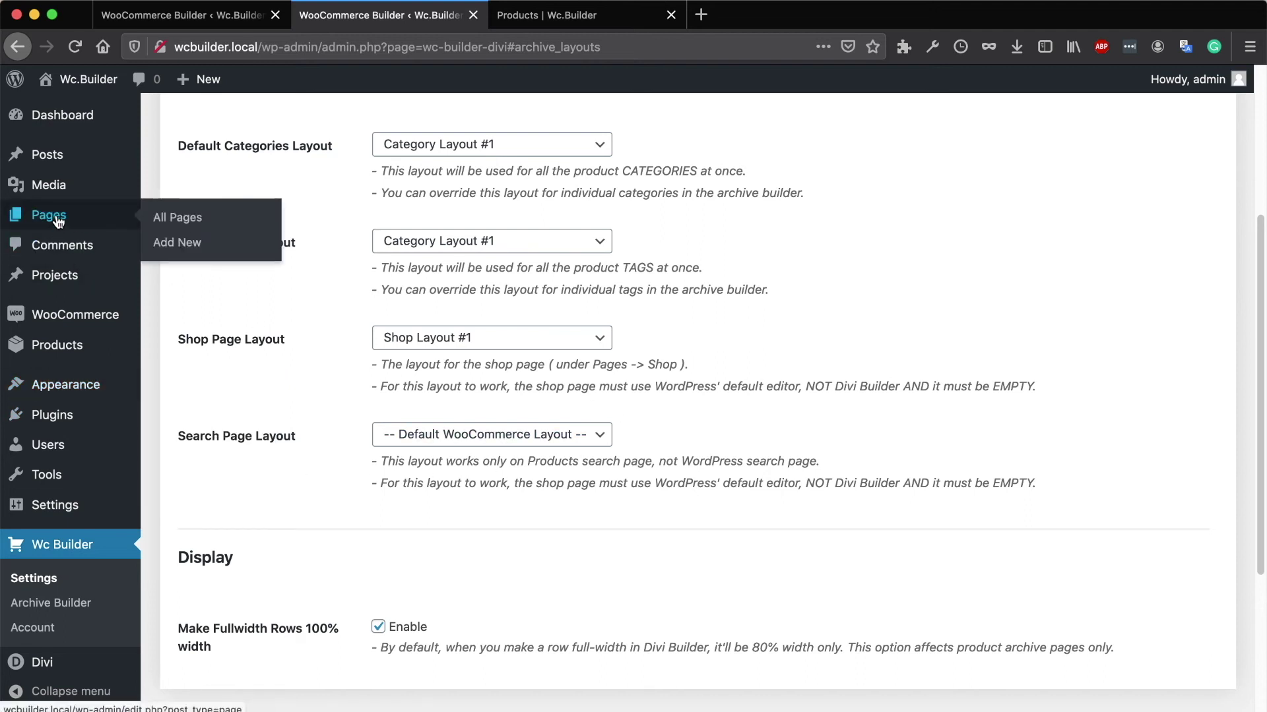
right_click(60, 220)
click(125, 218)
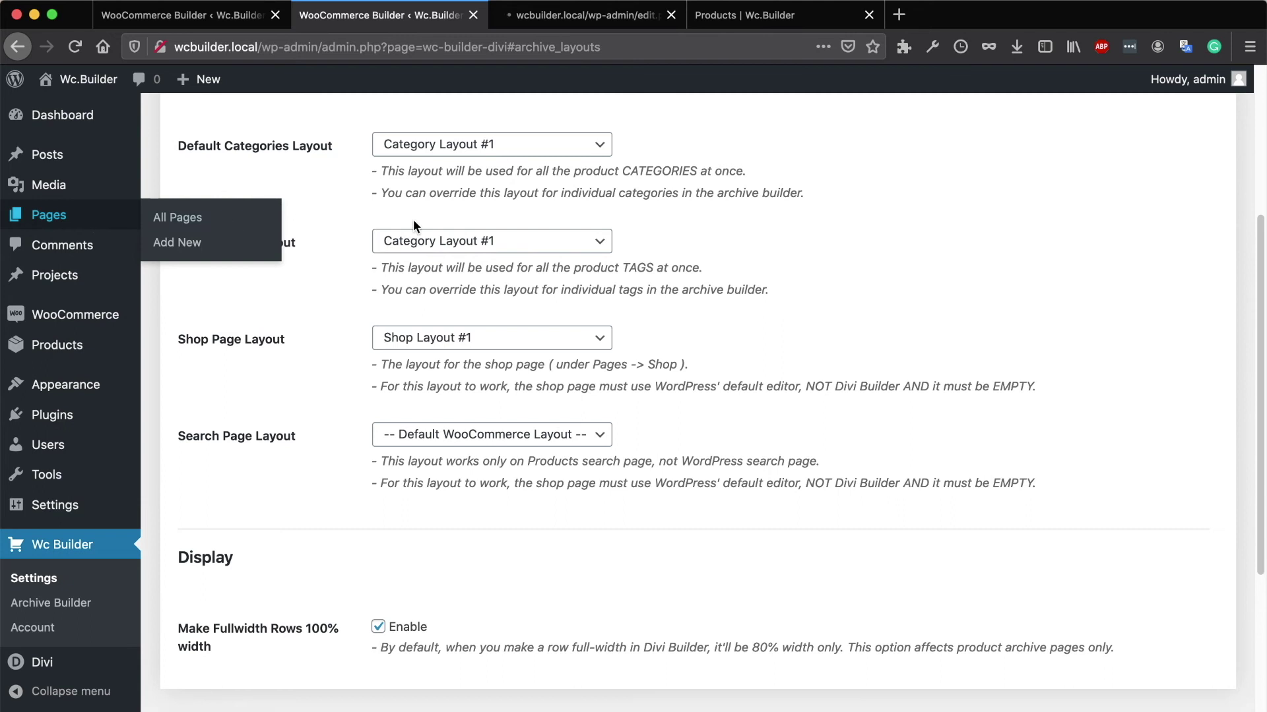
Open the Shop page in the block editor to confirm it is empty with a Right Sidebar layout
click(614, 16)
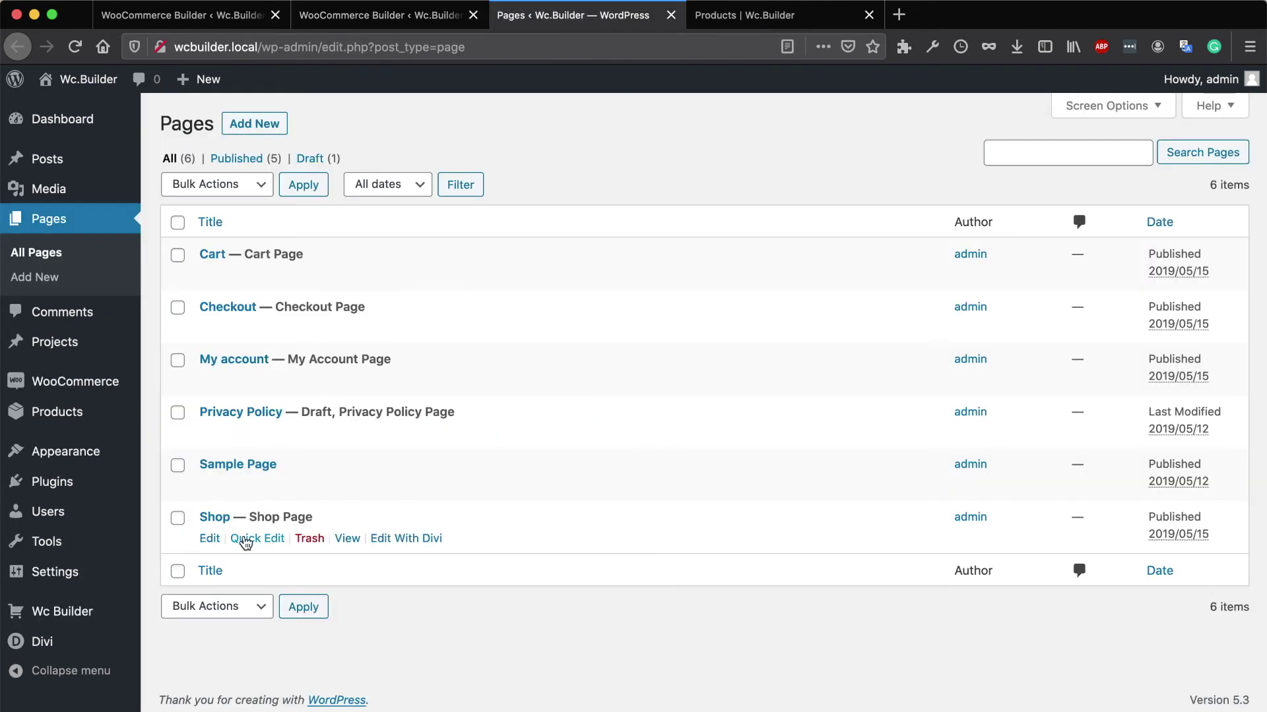
click(212, 520)
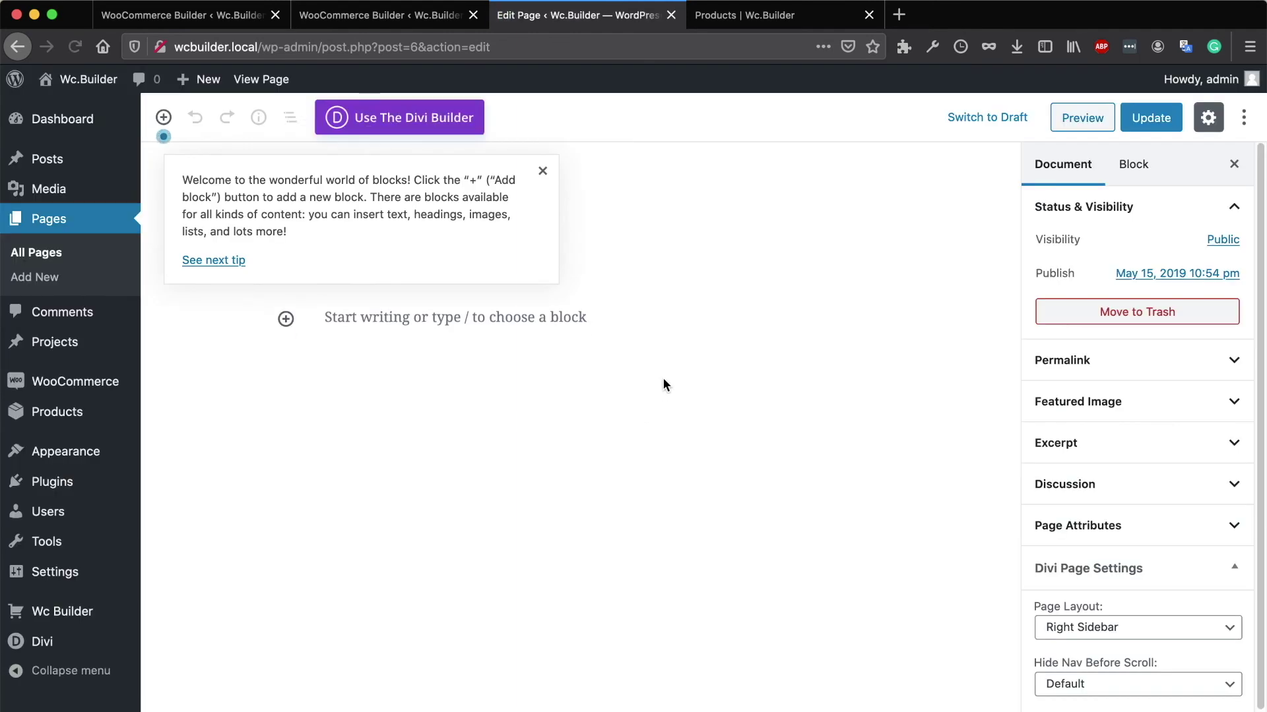
click(543, 171)
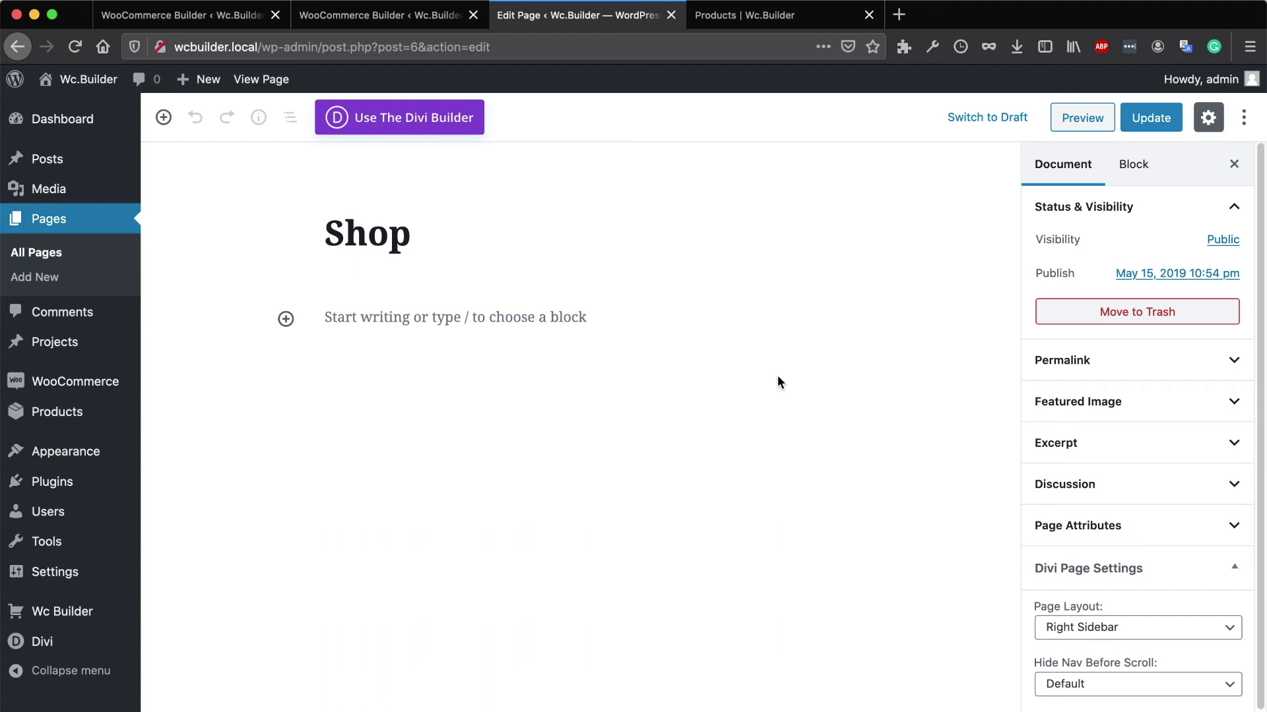
click(409, 16)
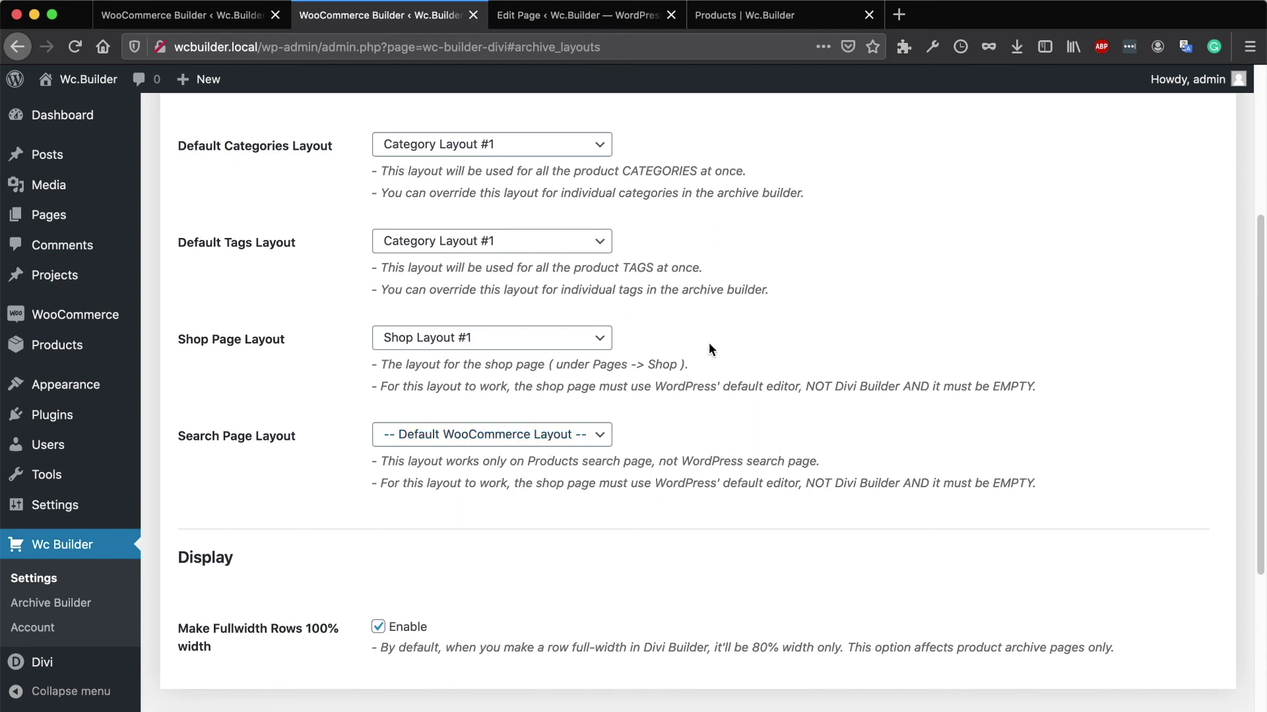
Close the Shop page editor, then assign Search Layout #1 as the Search Page Layout and save
click(671, 15)
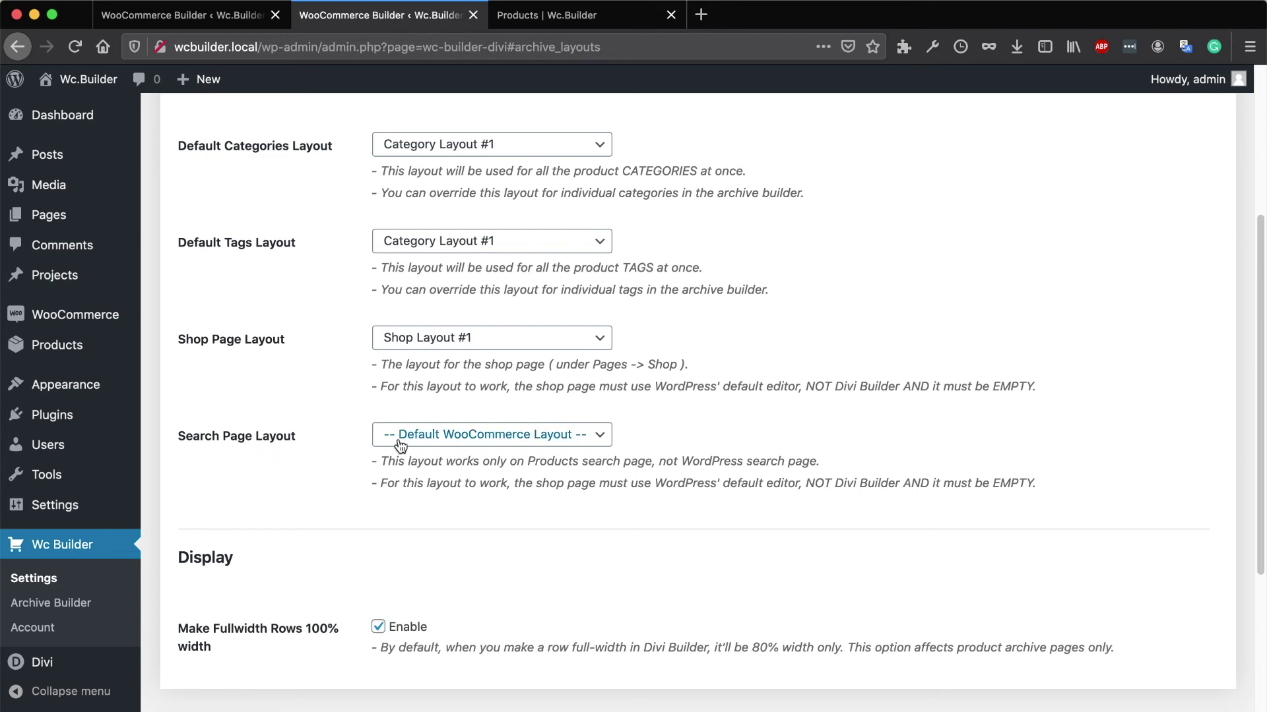
click(434, 438)
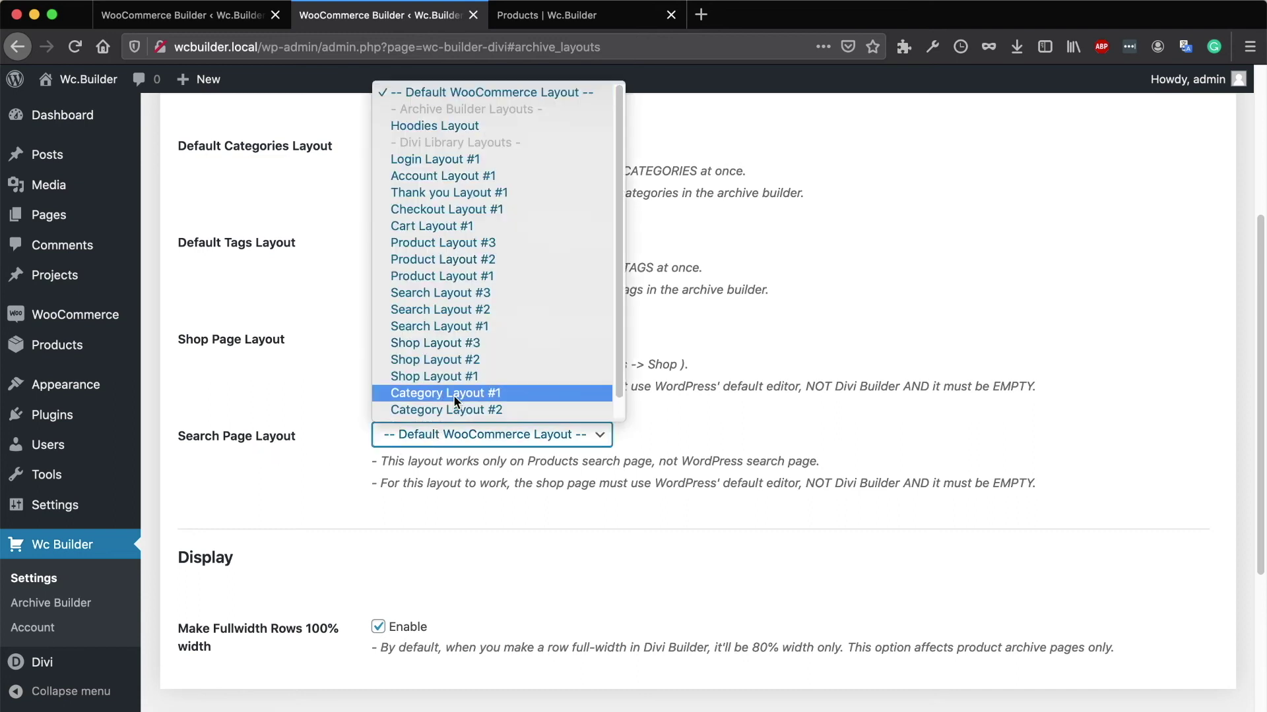
click(462, 328)
scroll(411, 494, down, 3)
click(223, 554)
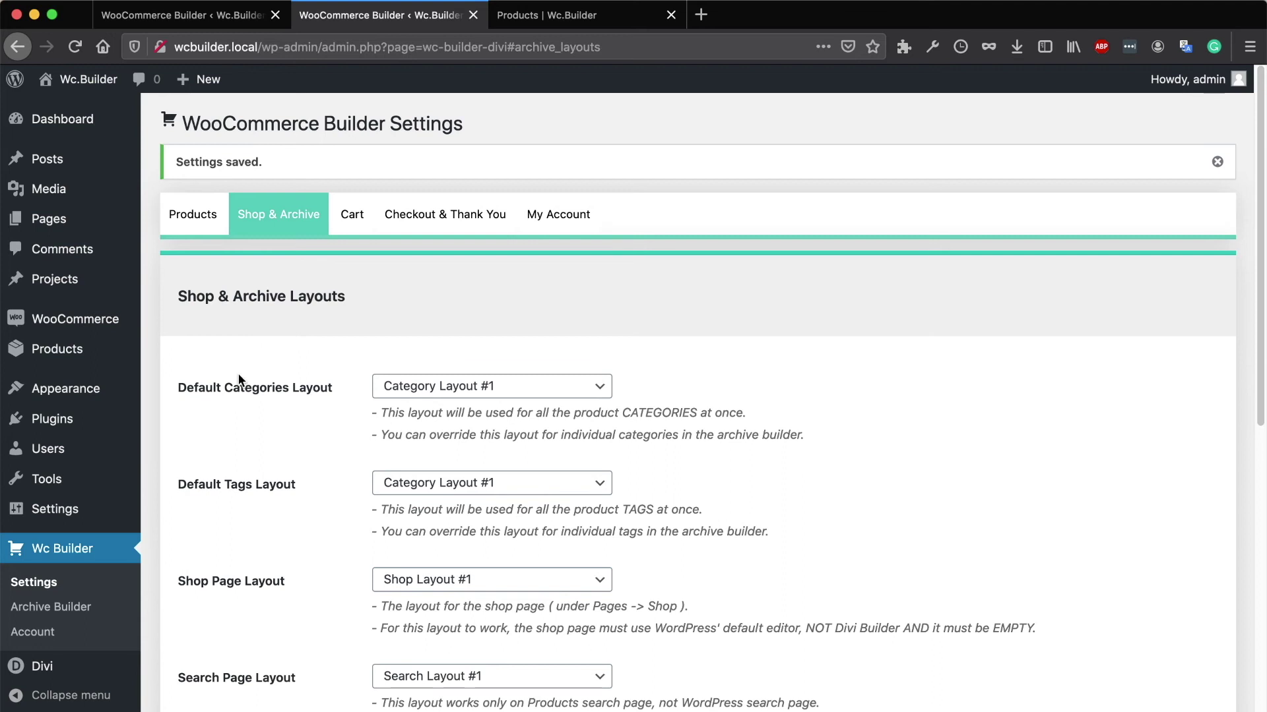
mouse_move(99, 400)
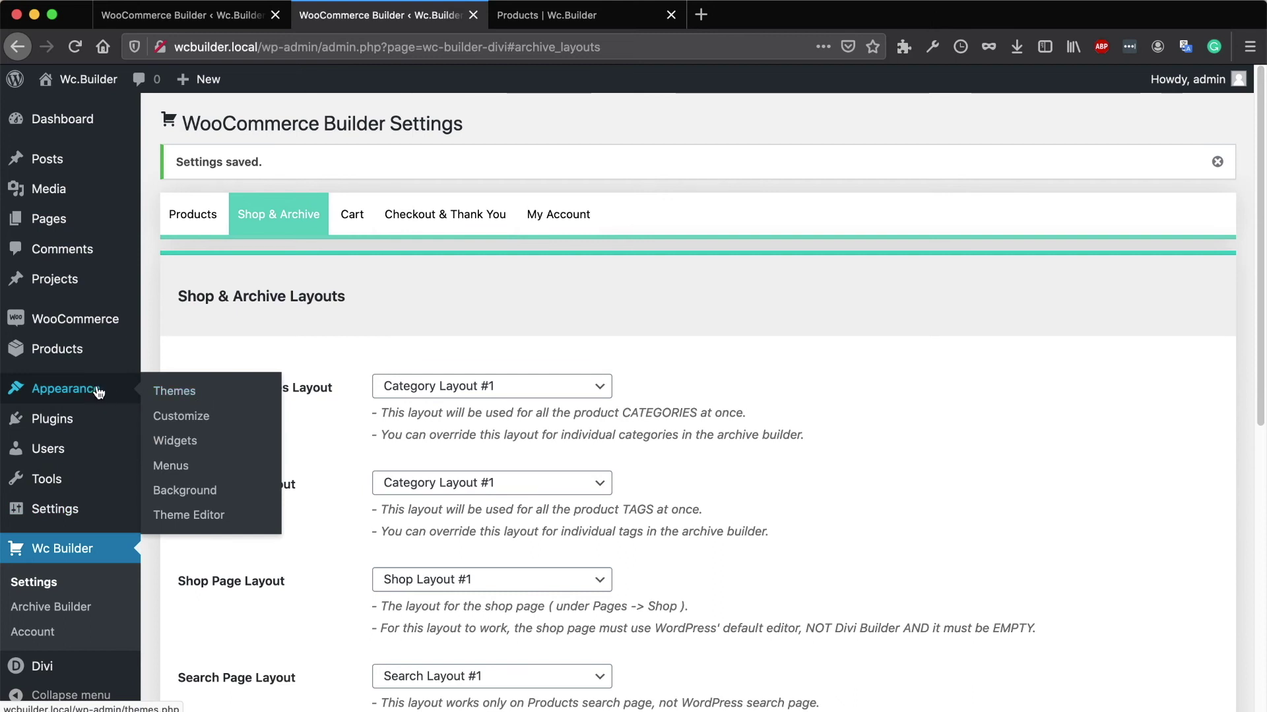
Open Widgets in a new tab, add Product Search to the Sidebar, and move it to the top
right_click(180, 437)
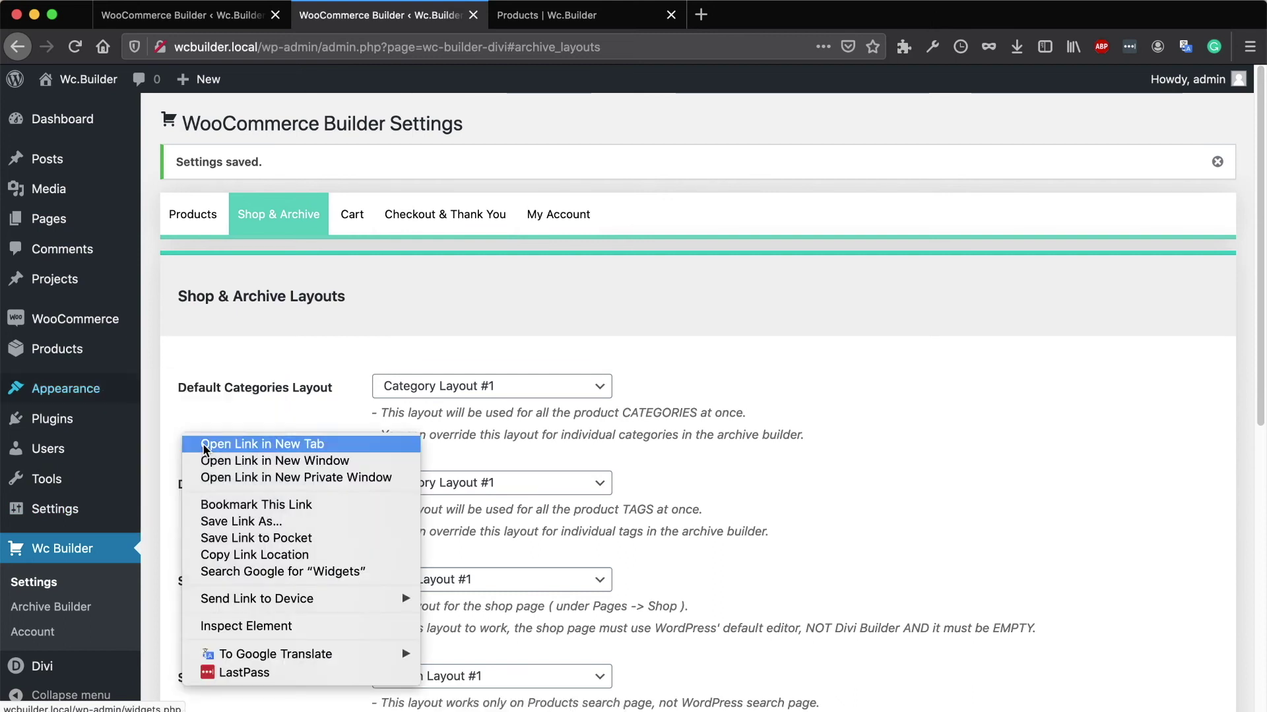
click(272, 440)
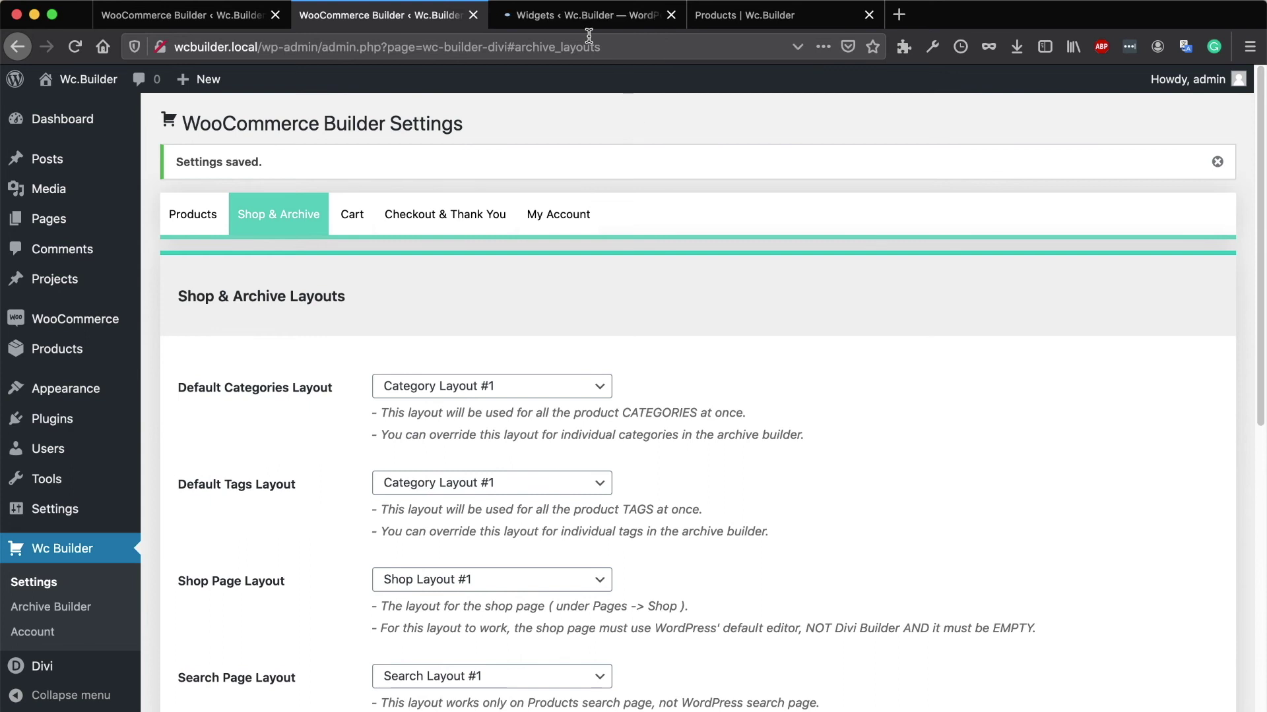
click(587, 17)
scroll(428, 432, down, 5)
scroll(397, 429, down, 5)
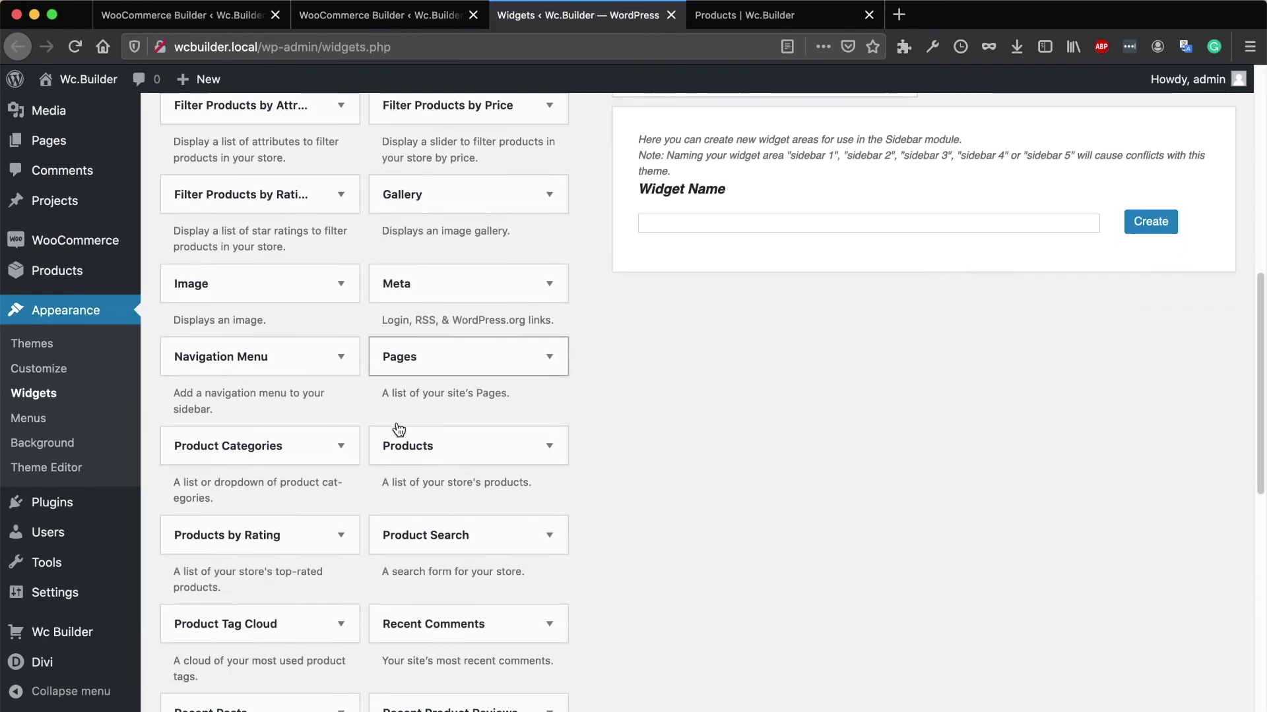
scroll(399, 428, down, 2)
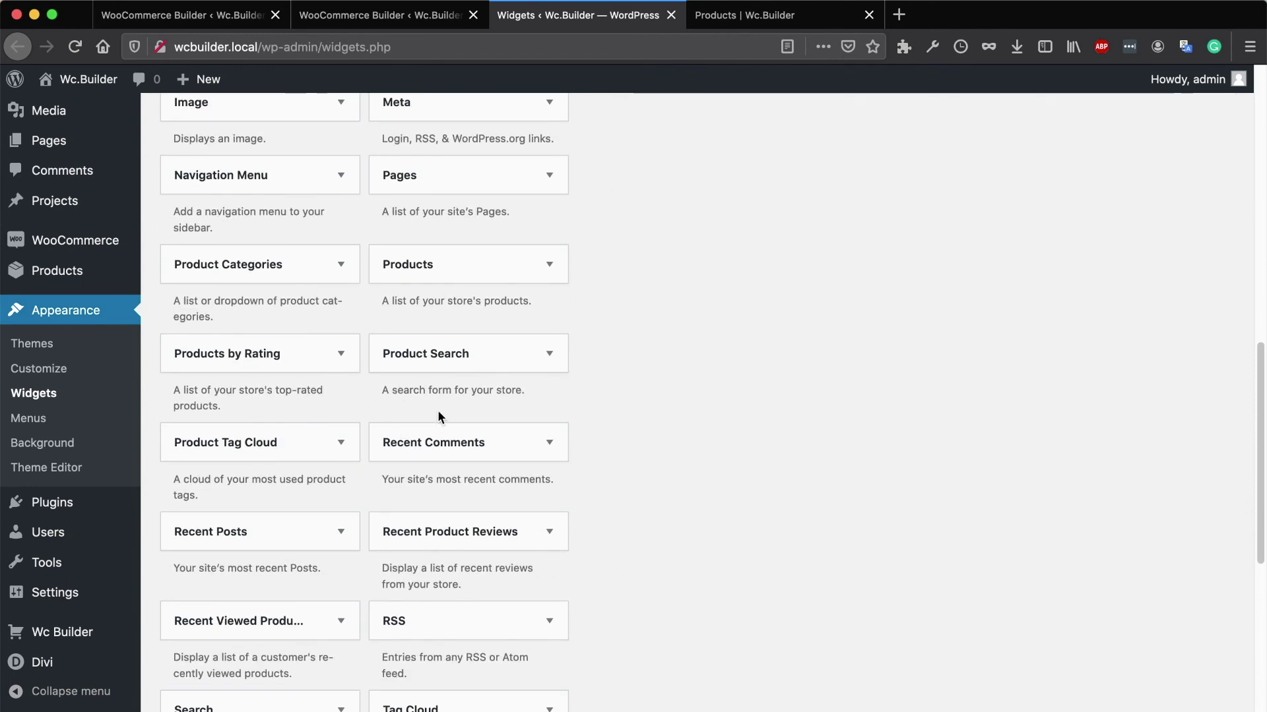
click(492, 363)
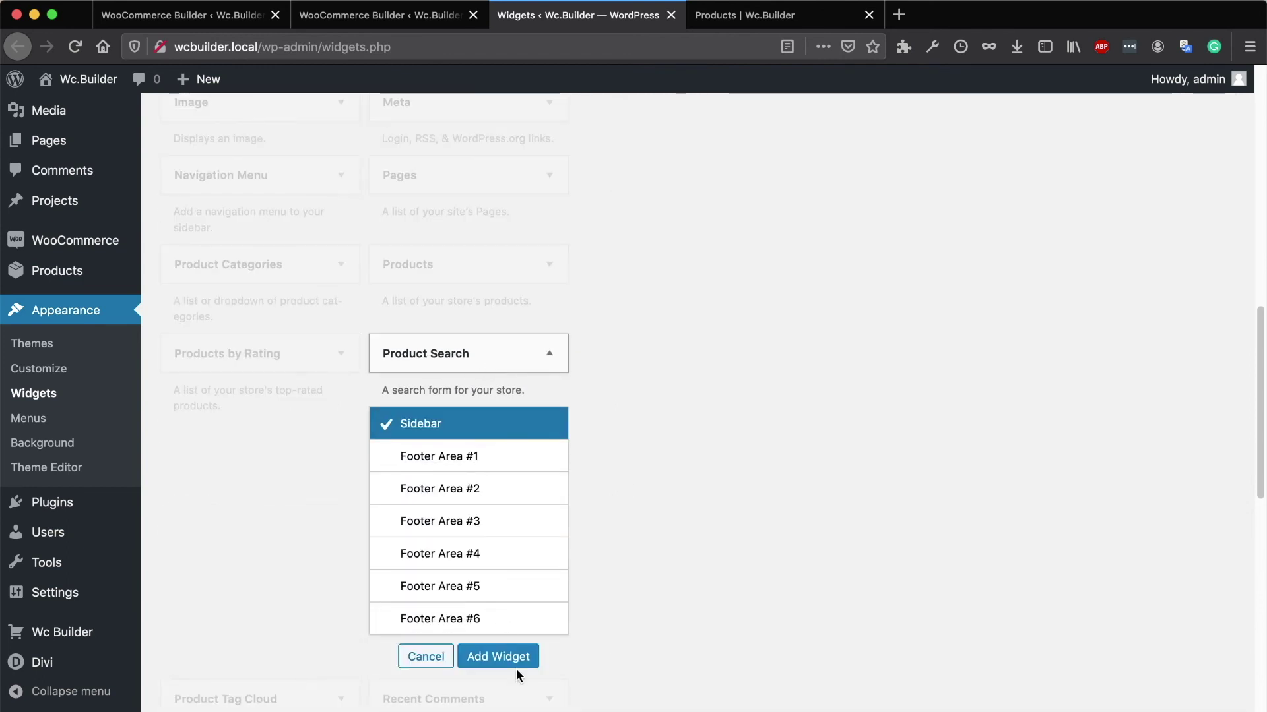
click(512, 657)
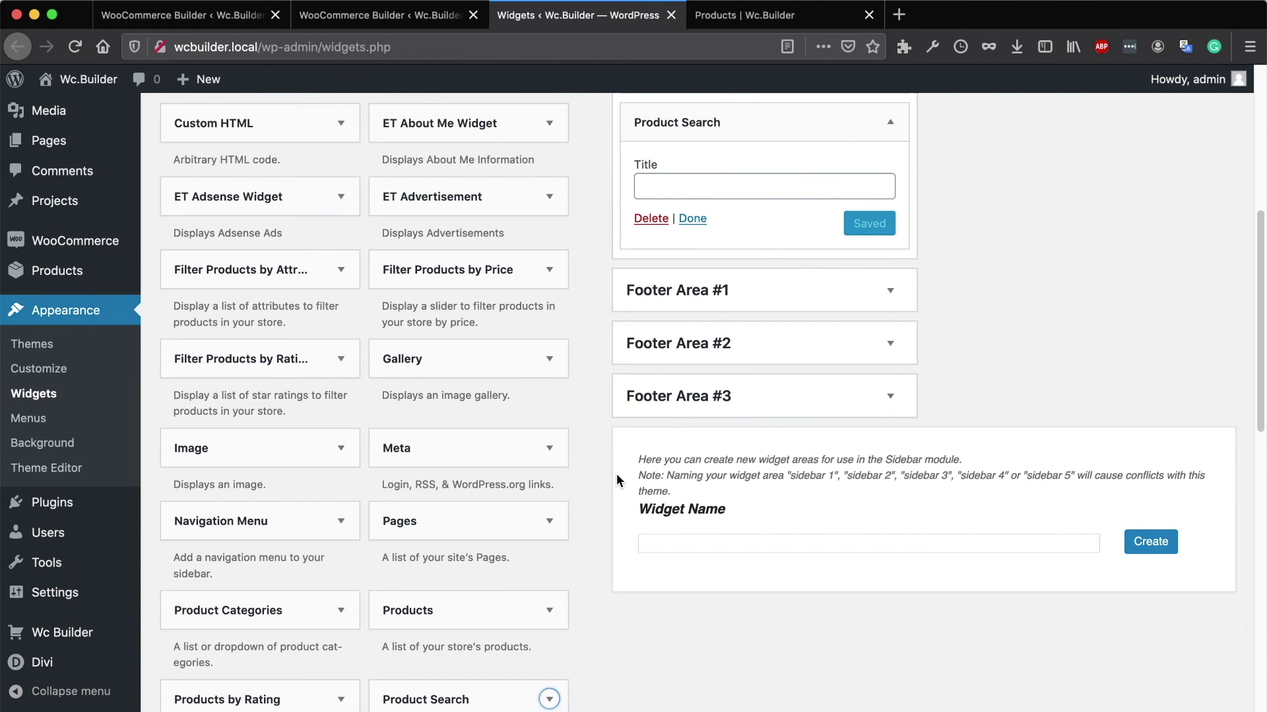
scroll(620, 479, up, 6)
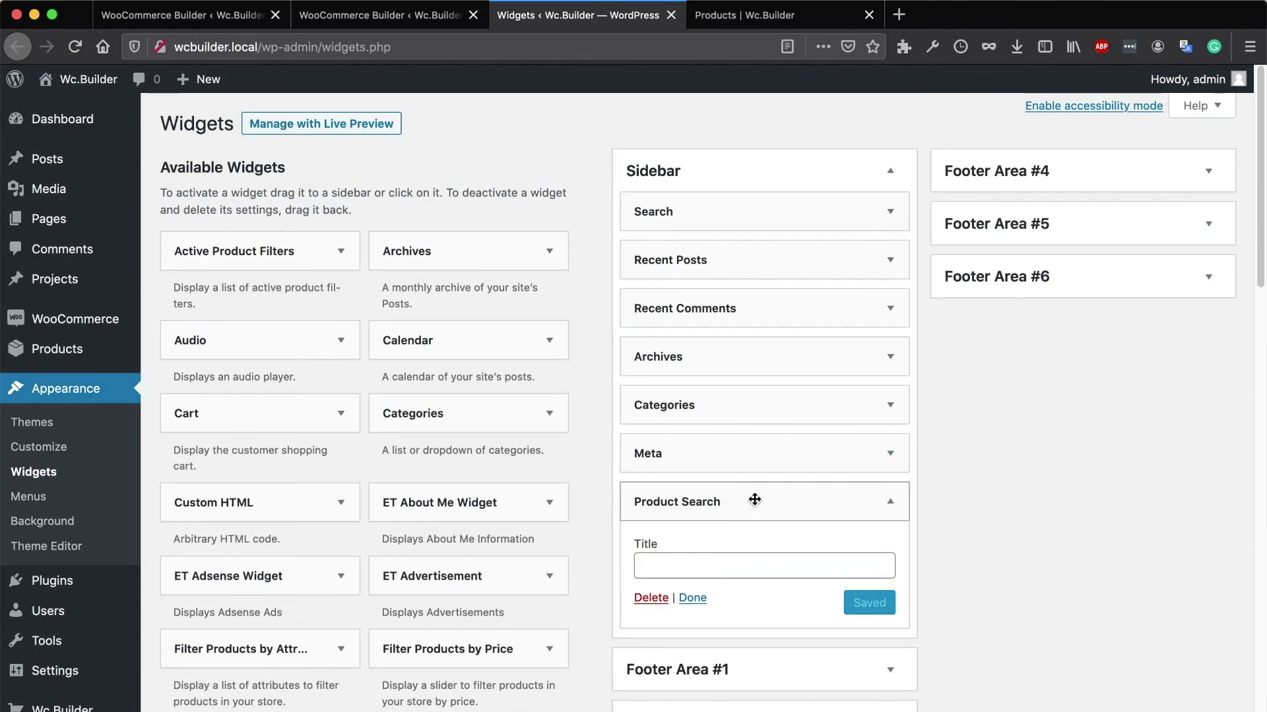
drag(745, 507, 748, 206)
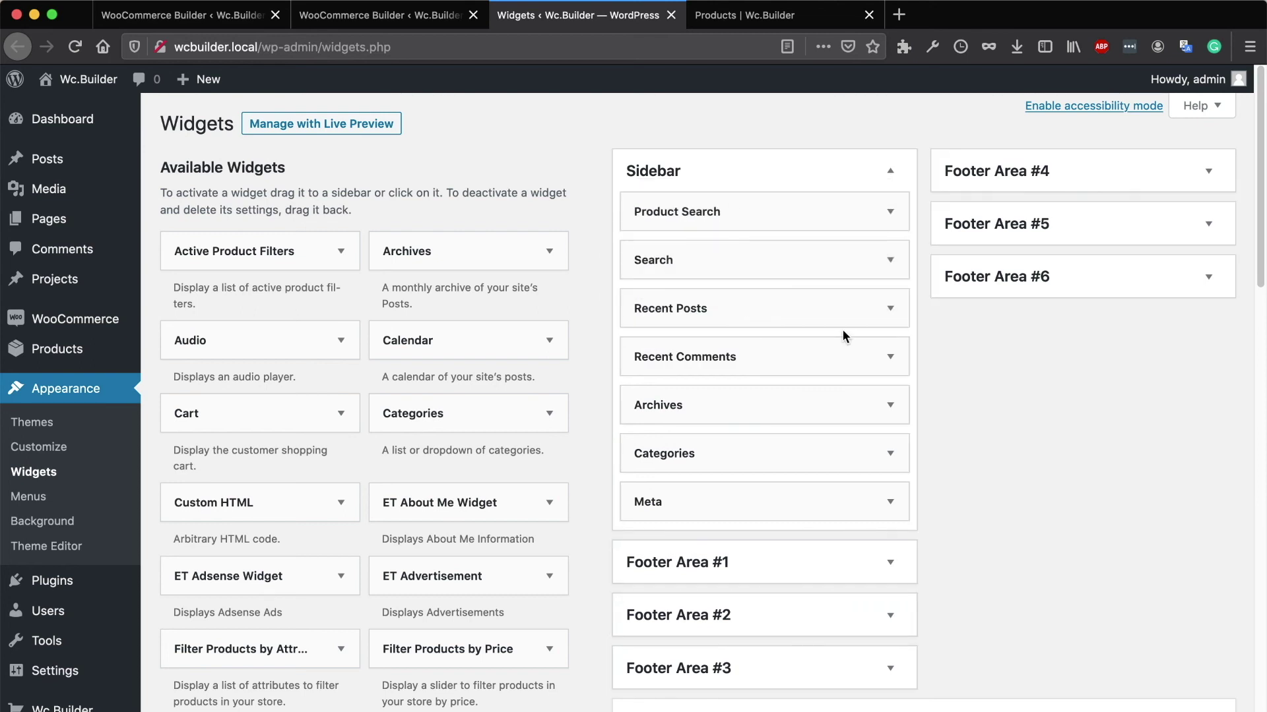
Title the Product Search widget 'Search For Products' and save it
click(811, 228)
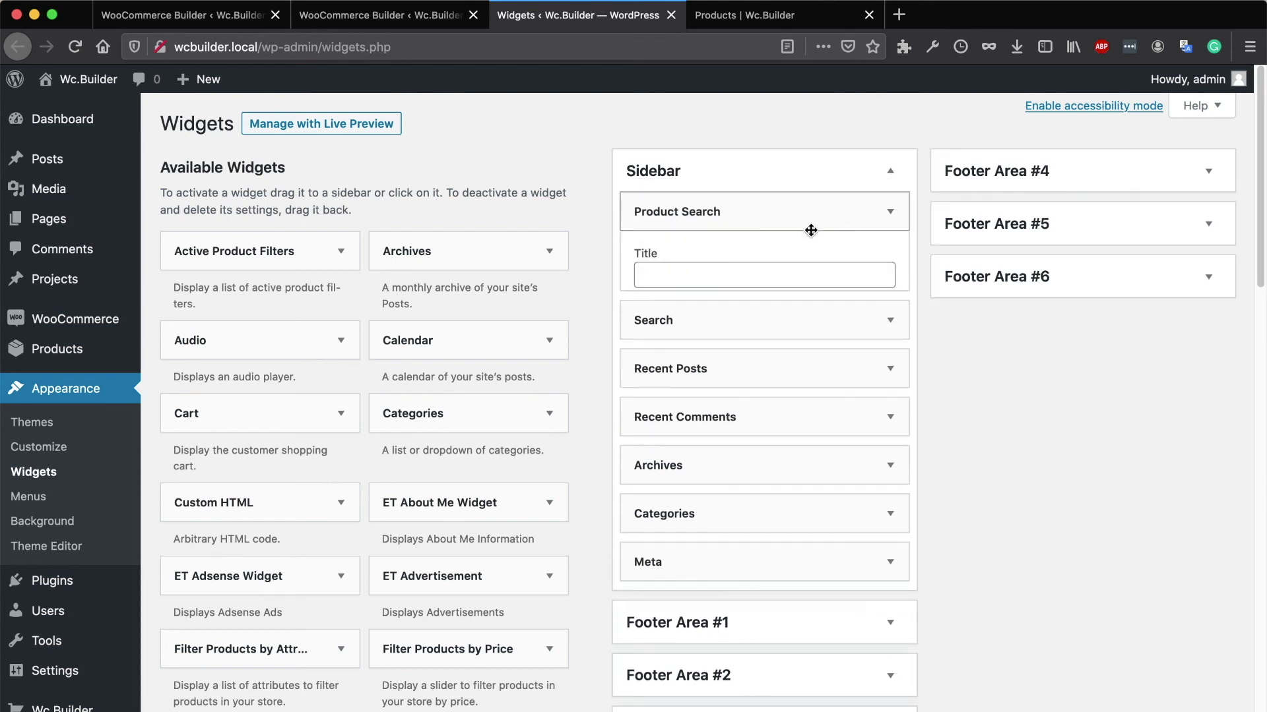
click(712, 276)
text(Search)
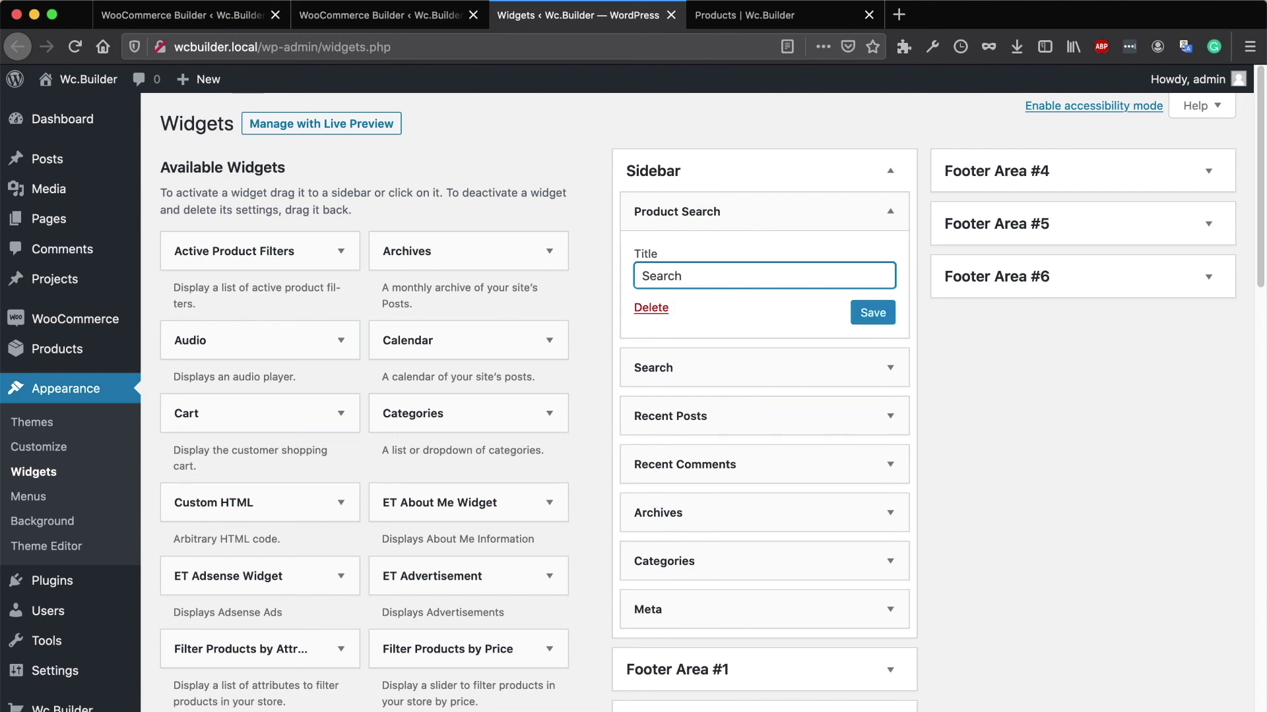
text( For Products)
click(872, 313)
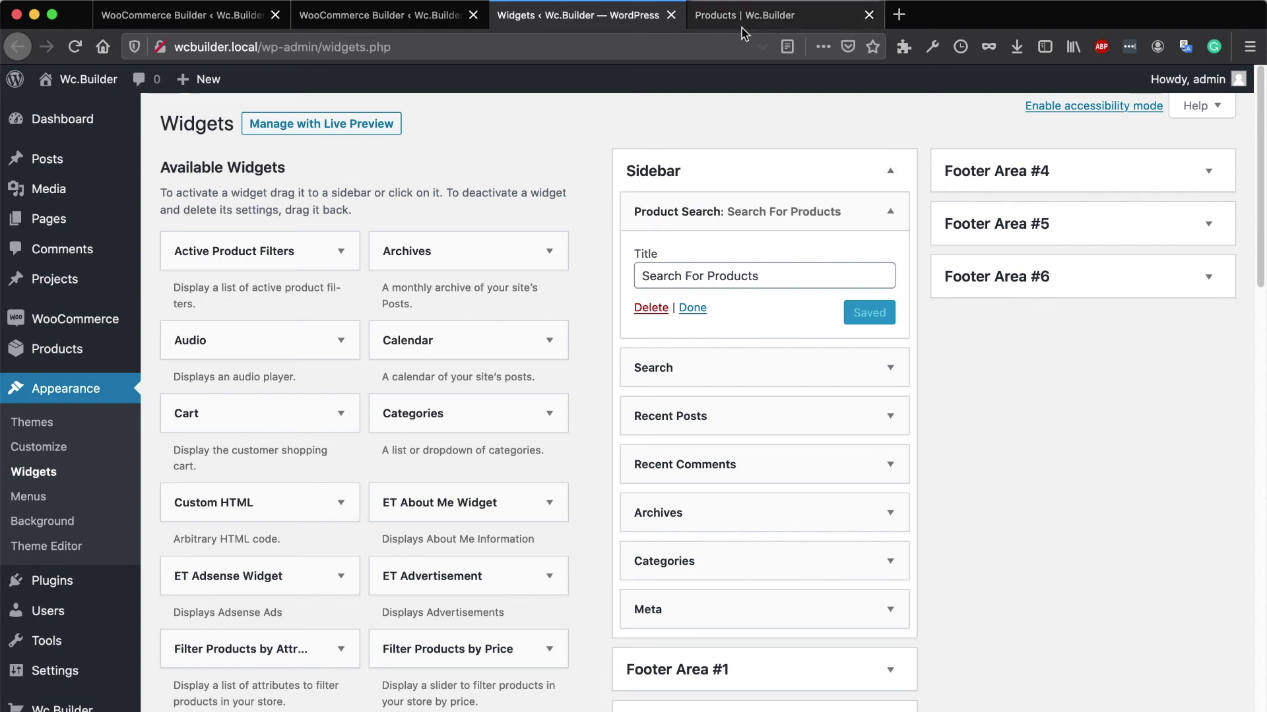
click(422, 17)
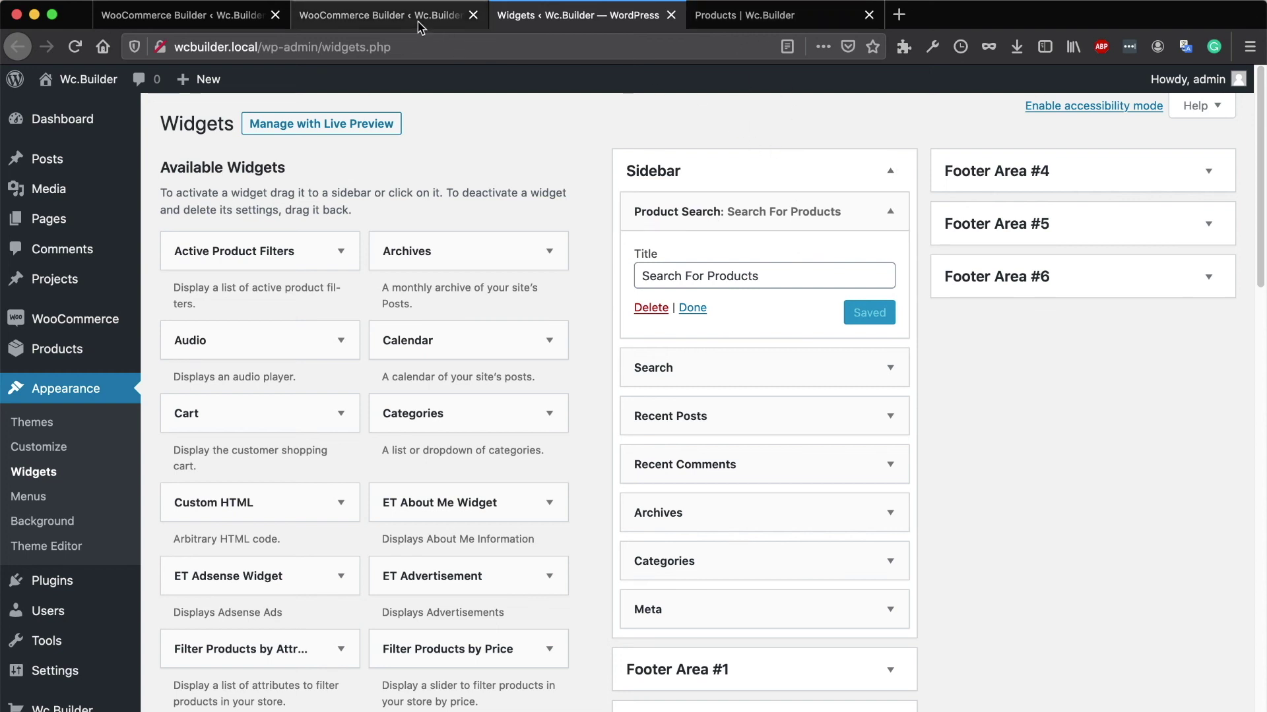
scroll(627, 354, down, 5)
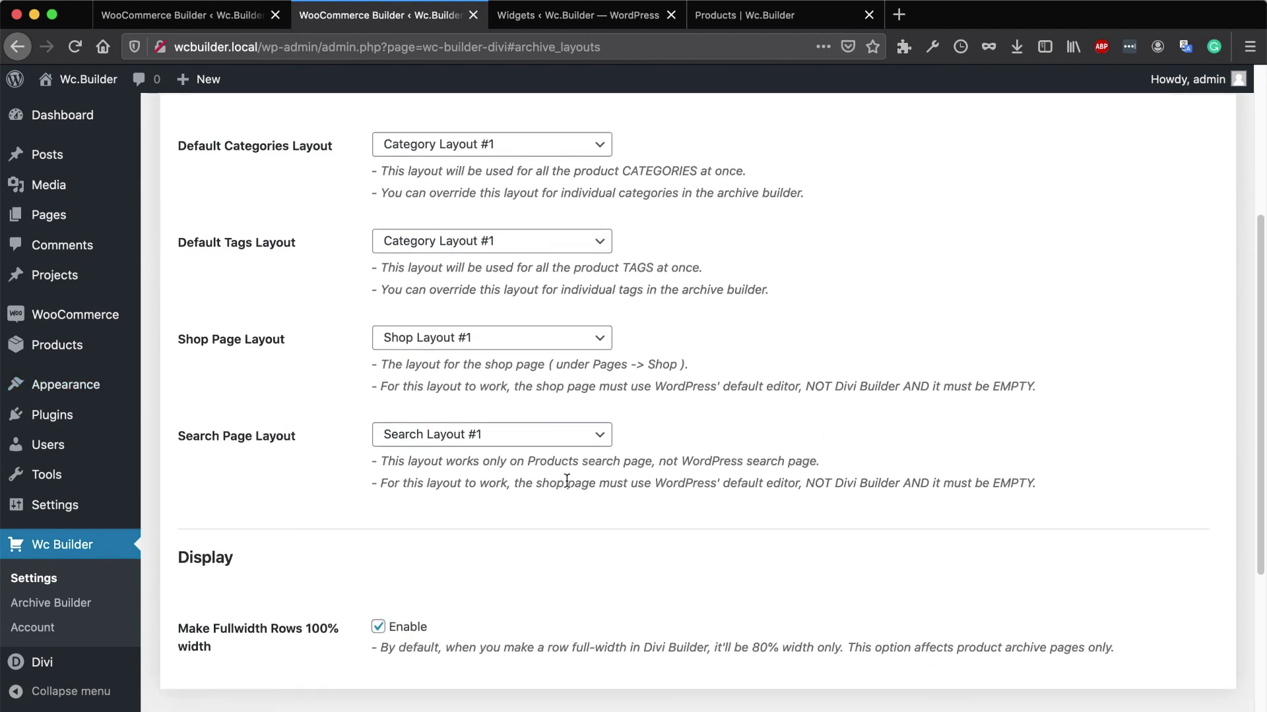
Search products for 'woo' from the home page sidebar and check the Search Products results layout
click(616, 14)
click(759, 16)
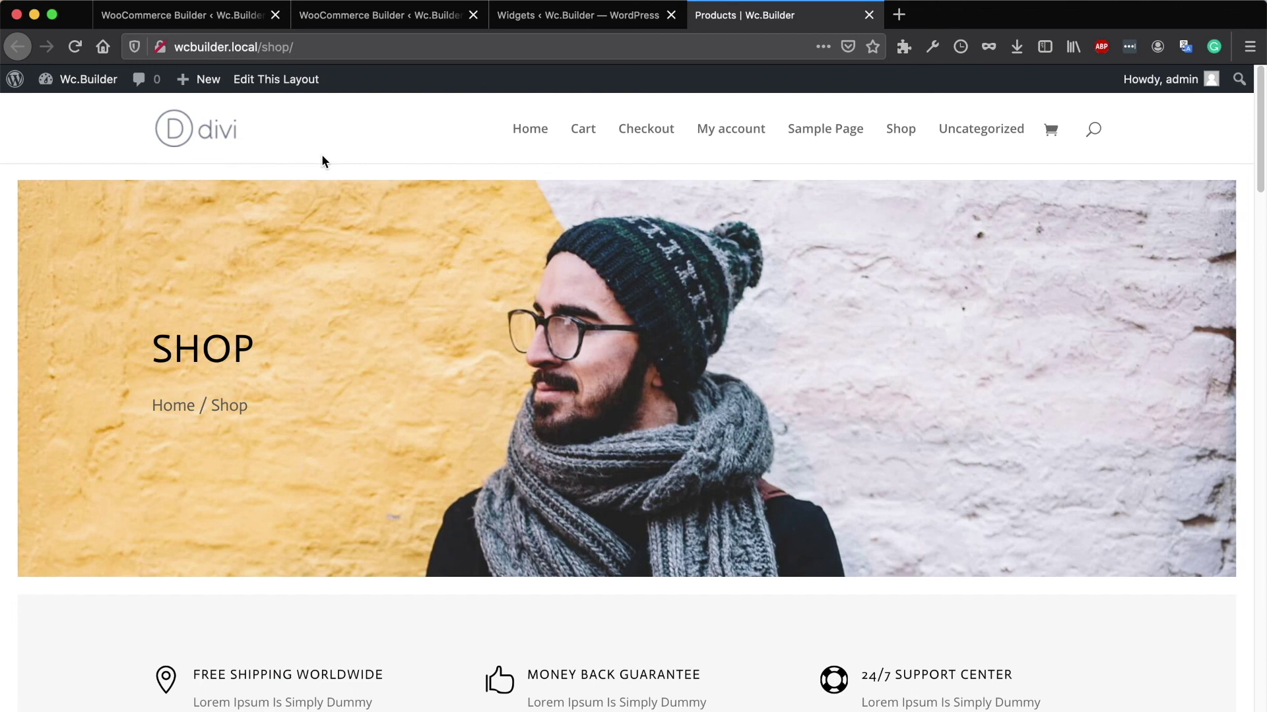
click(198, 152)
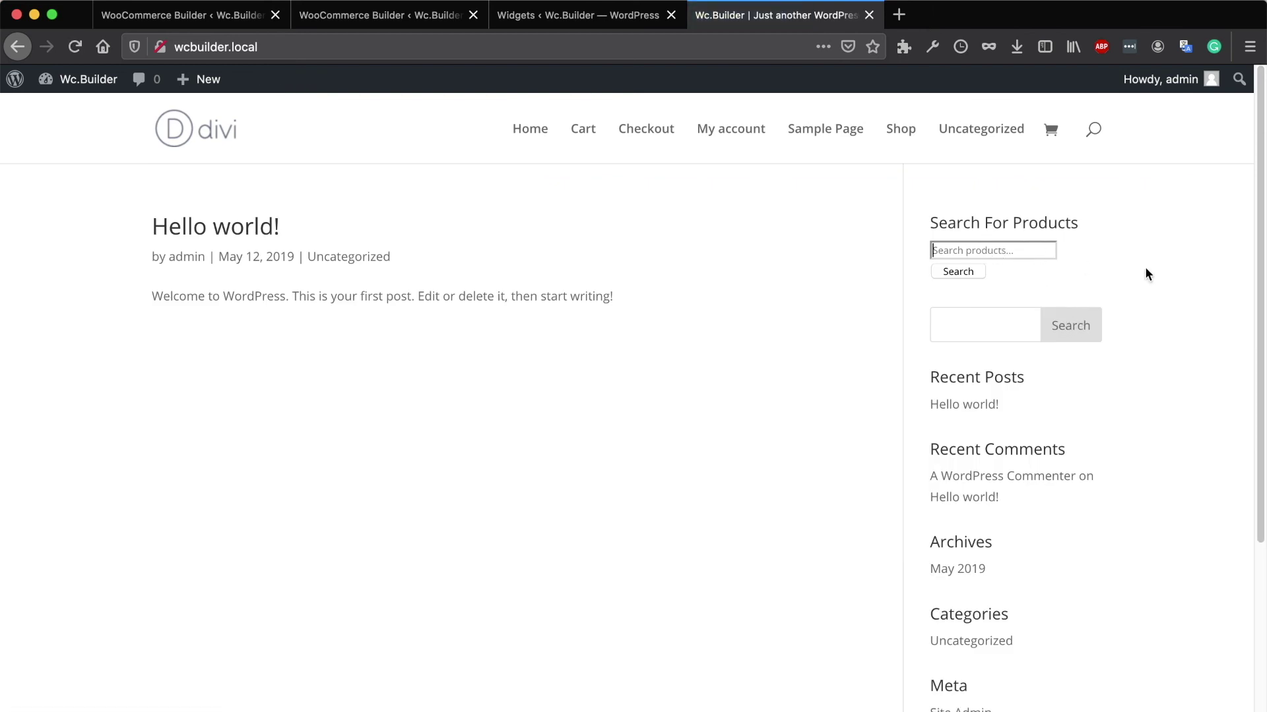
text(woo)
key(Return)
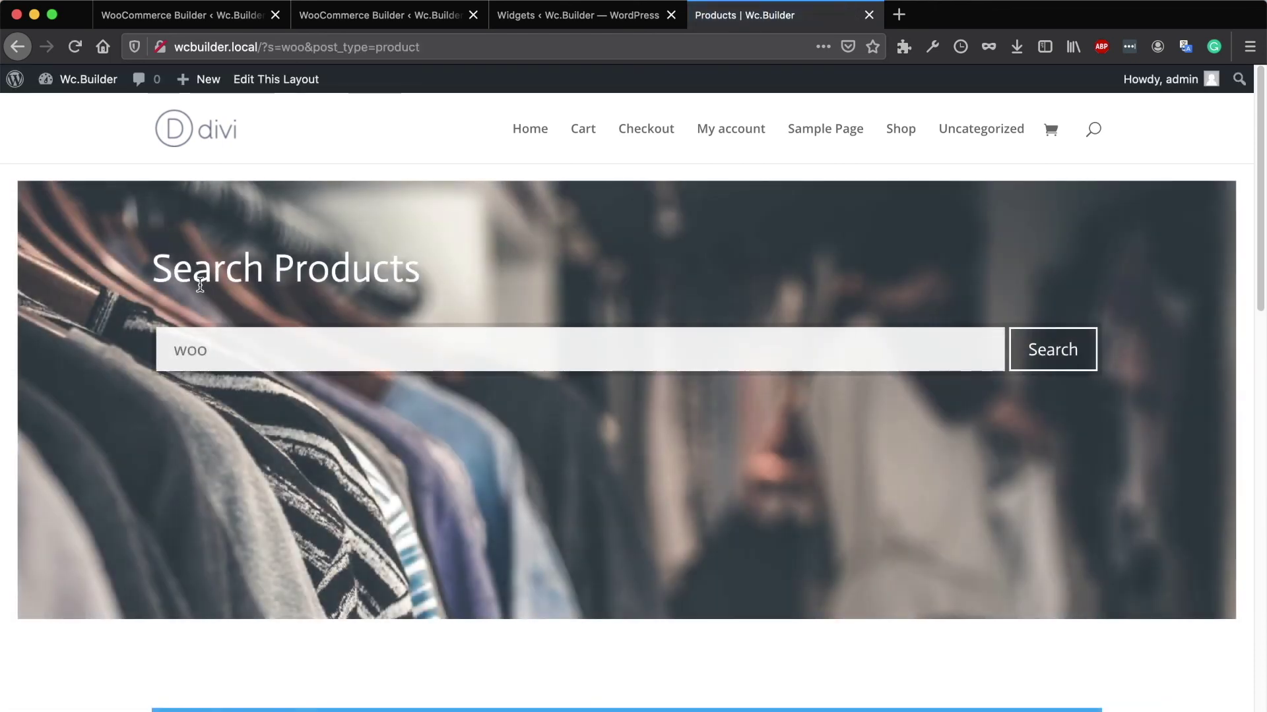
scroll(110, 355, down, 6)
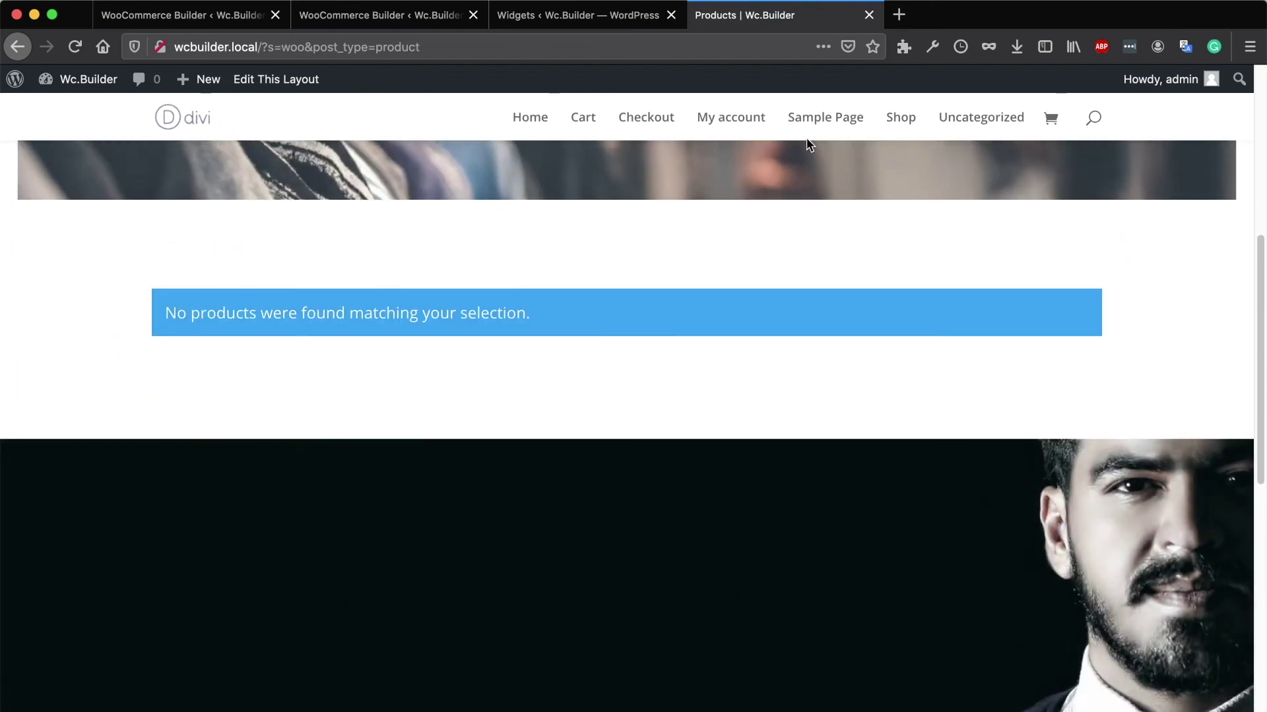
click(534, 19)
click(374, 24)
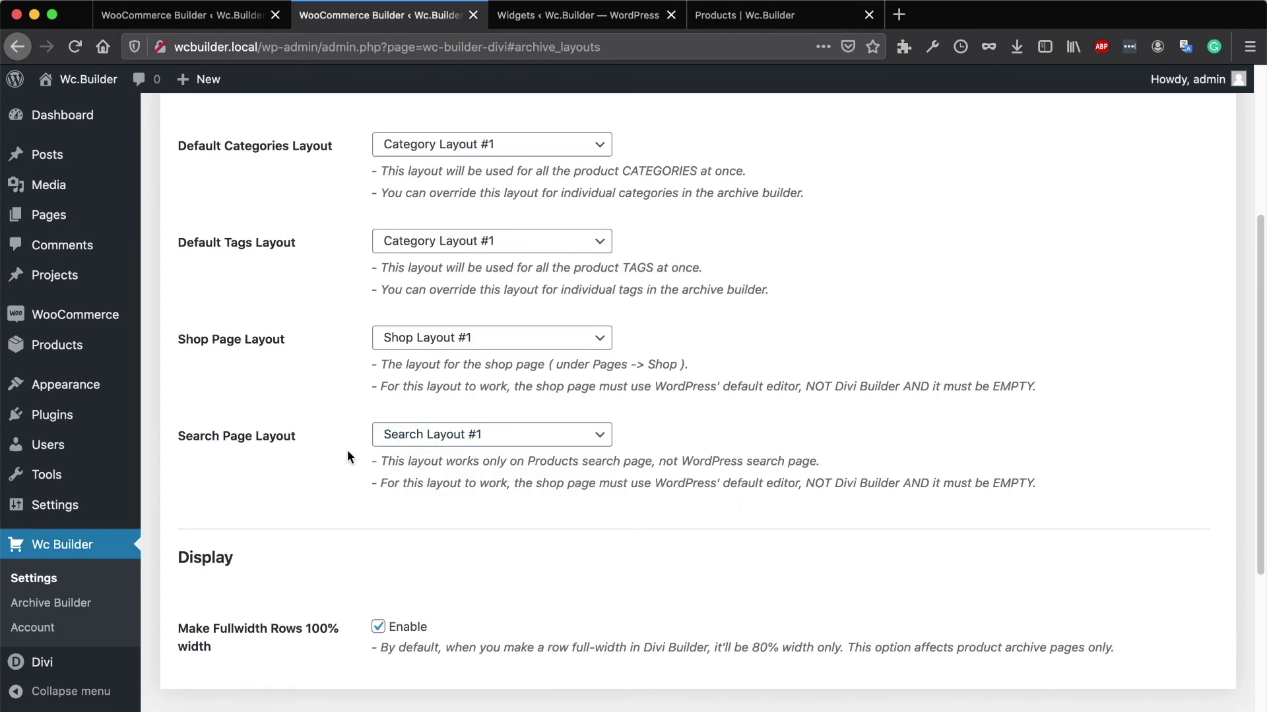
Set the Search Page Layout to '-- Default WooCommerce Layout --' and save the settings
click(424, 434)
click(469, 199)
click(895, 258)
scroll(462, 429, down, 3)
click(183, 530)
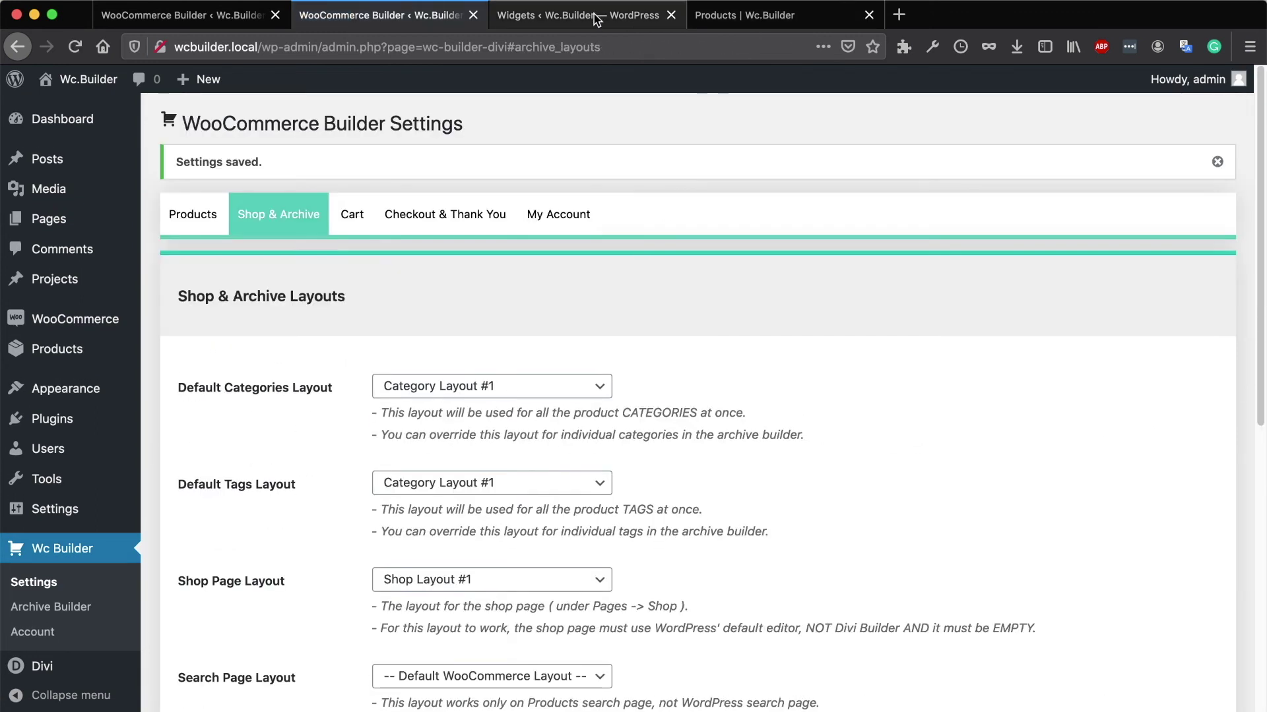
Reload the 'woo' product search results to see the standard no-products message
click(755, 17)
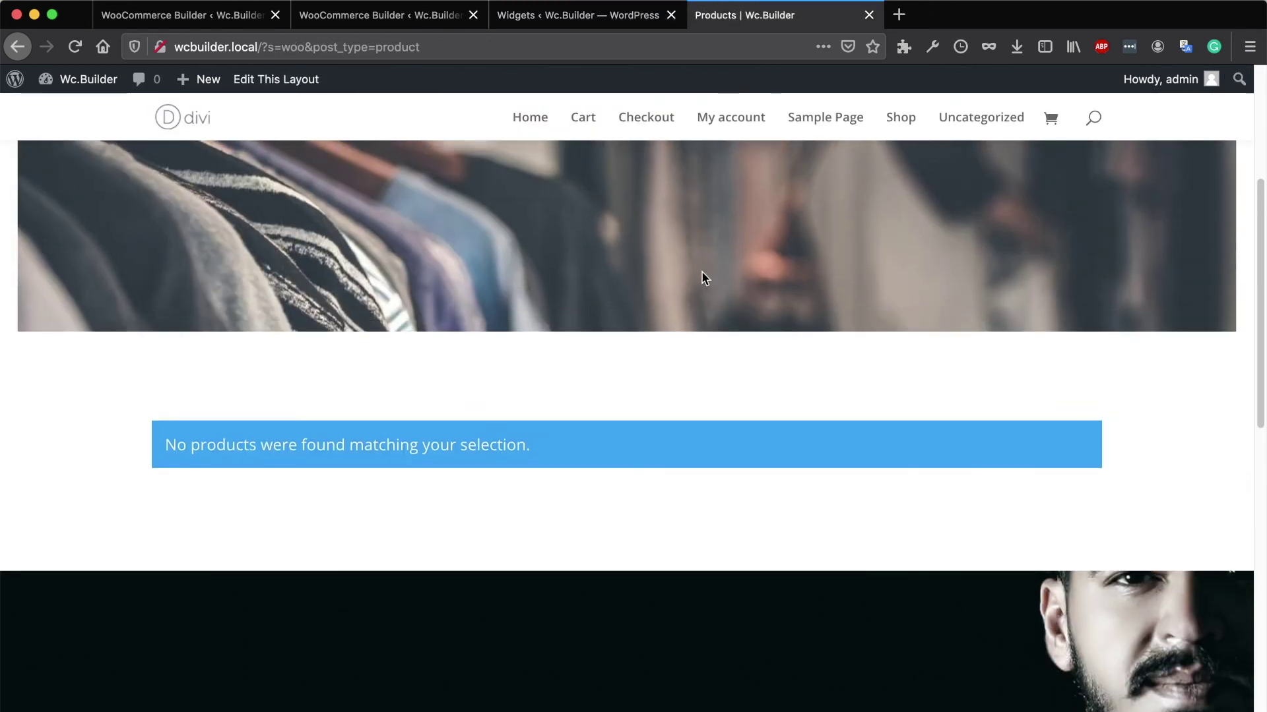
click(75, 46)
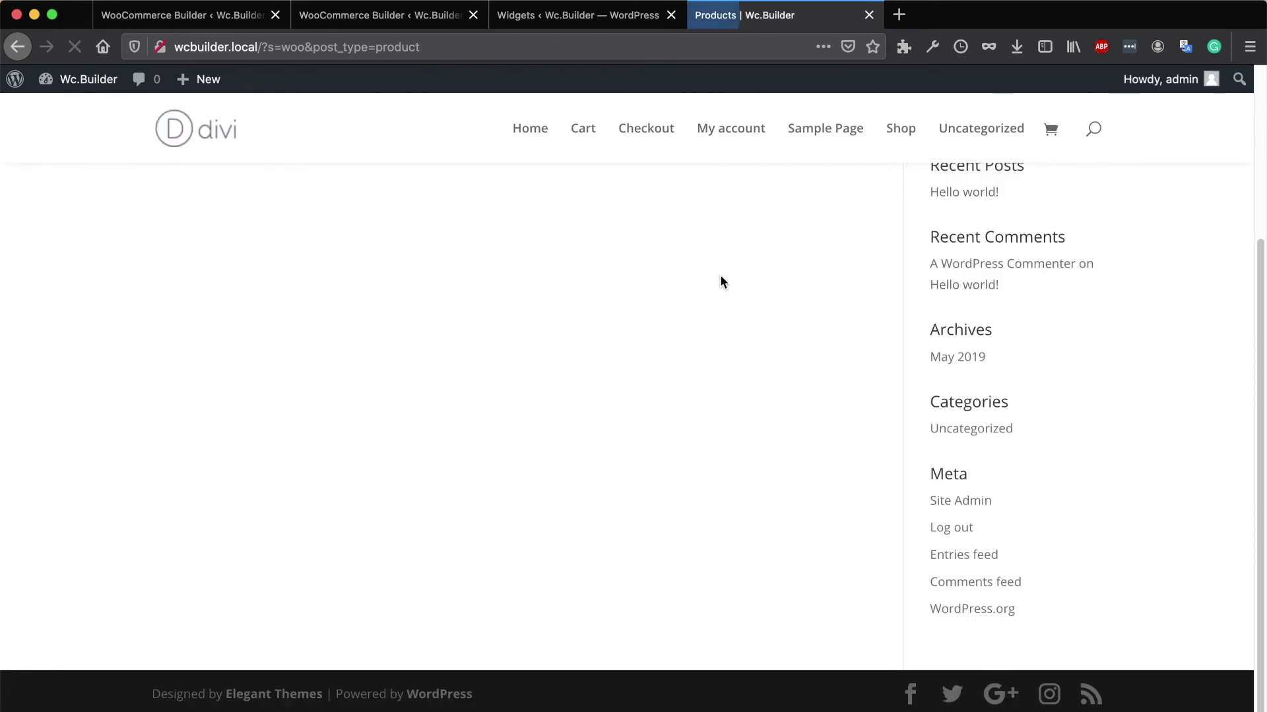
scroll(666, 383, up, 5)
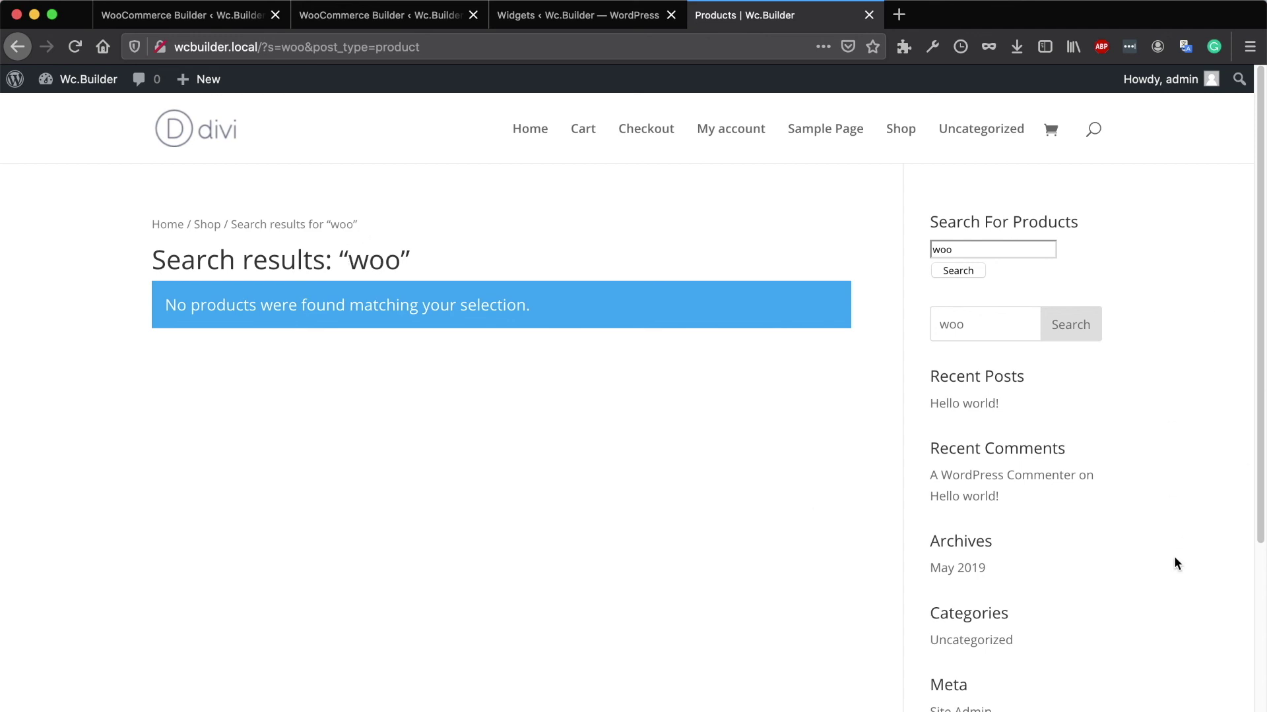
click(393, 18)
Restore Search Layout #1 as the Search Page Layout and save the WooCommerce Builder settings
scroll(740, 494, down, 5)
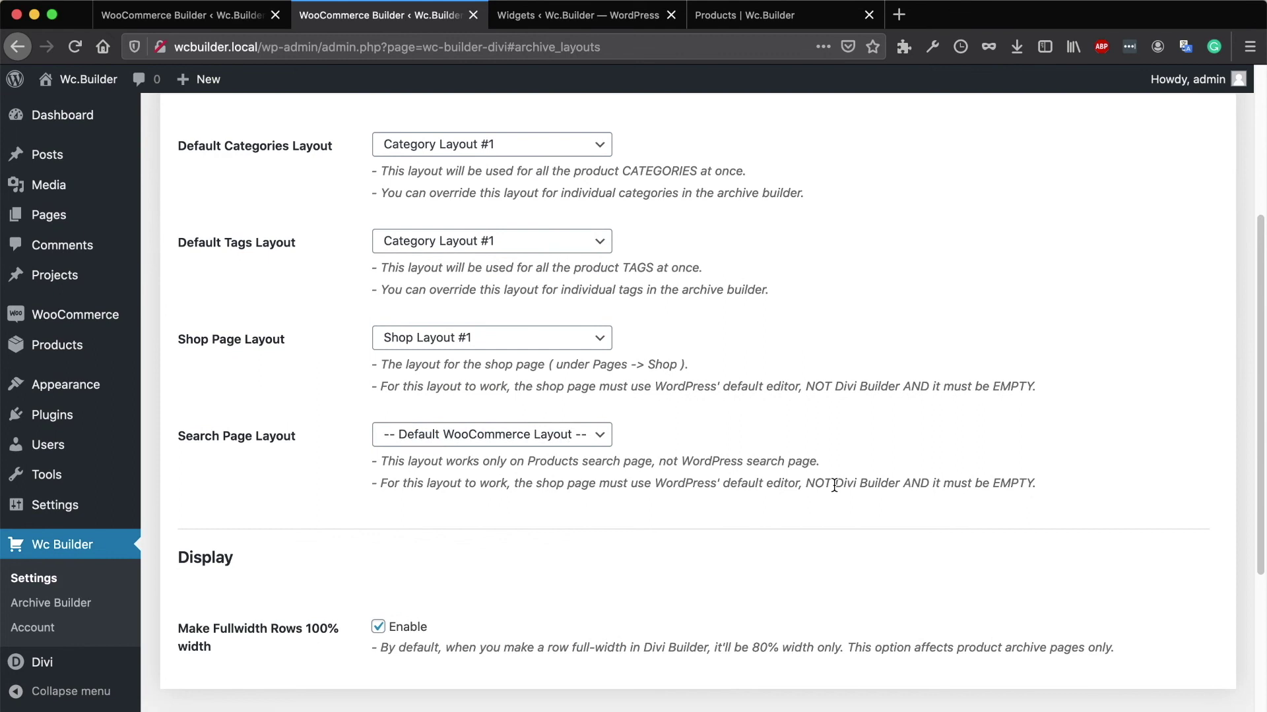
click(420, 444)
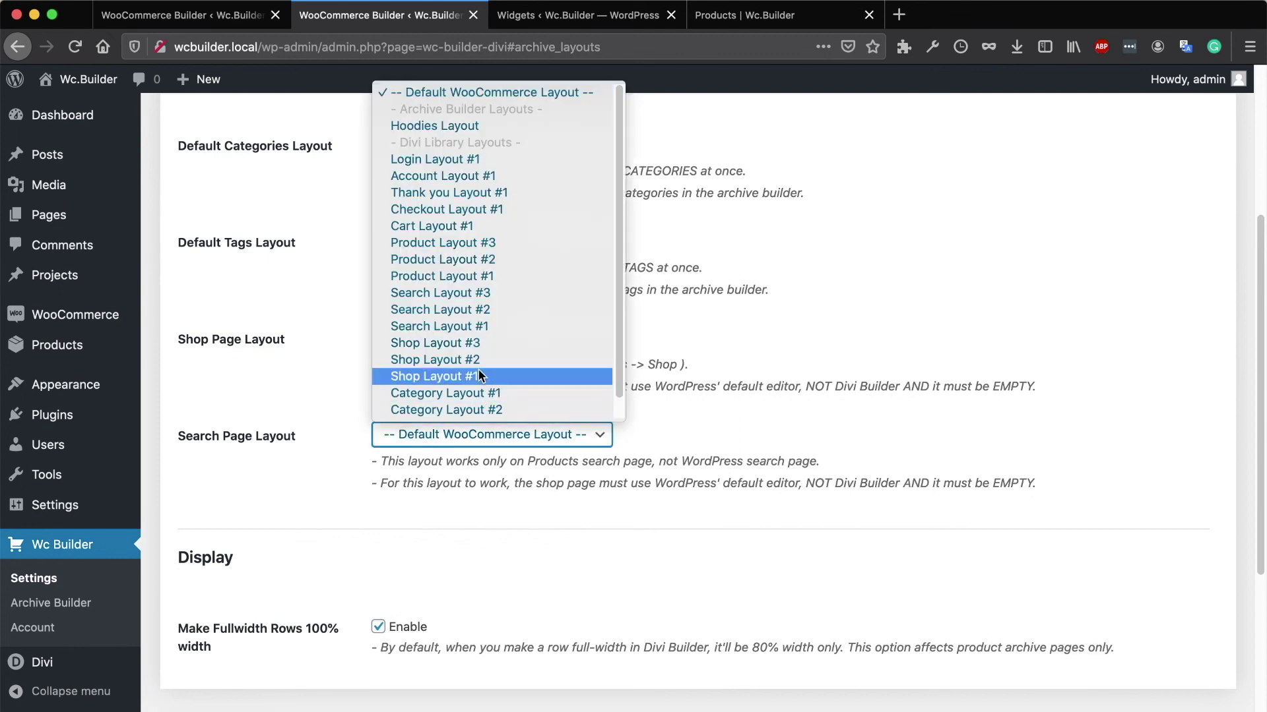
click(471, 326)
scroll(211, 590, down, 5)
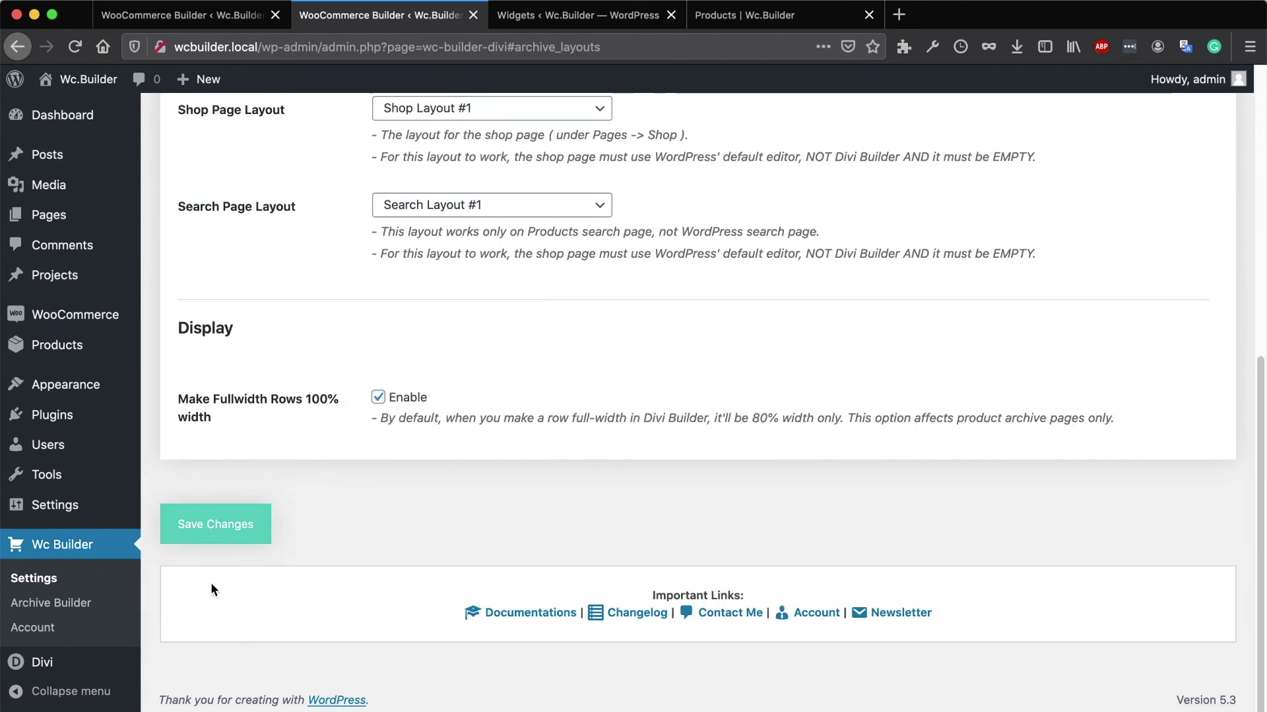
click(216, 541)
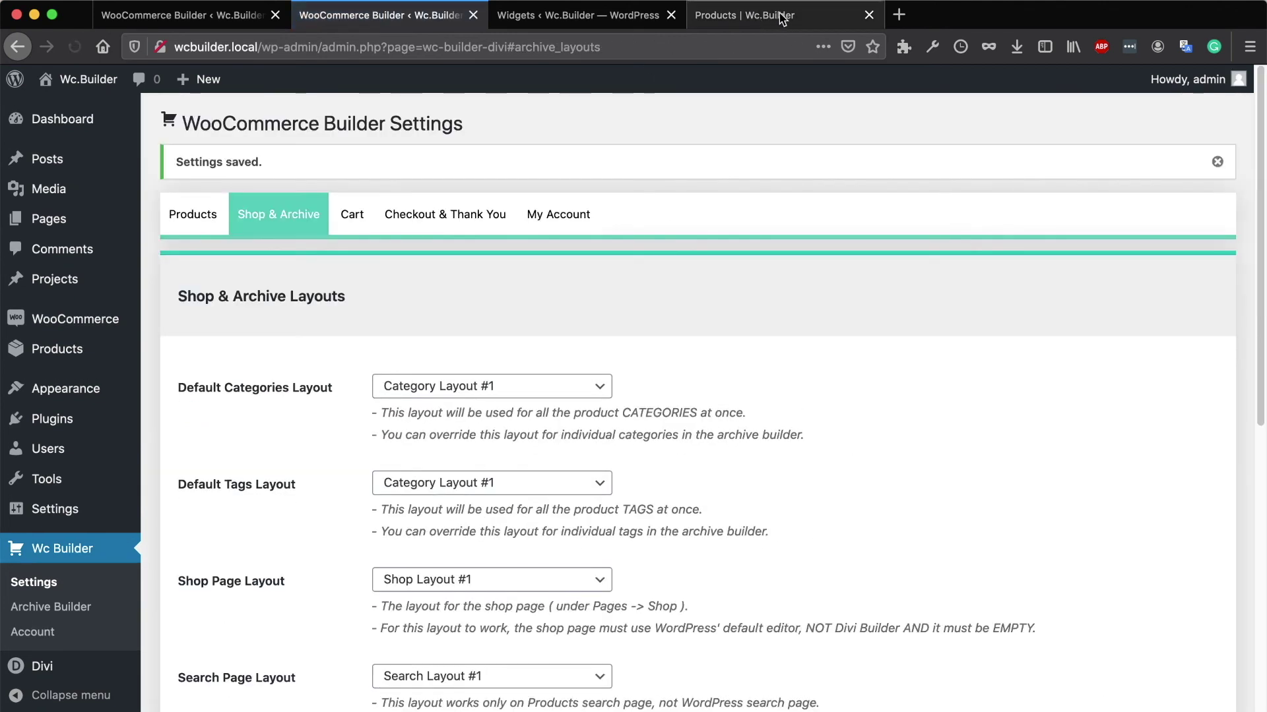